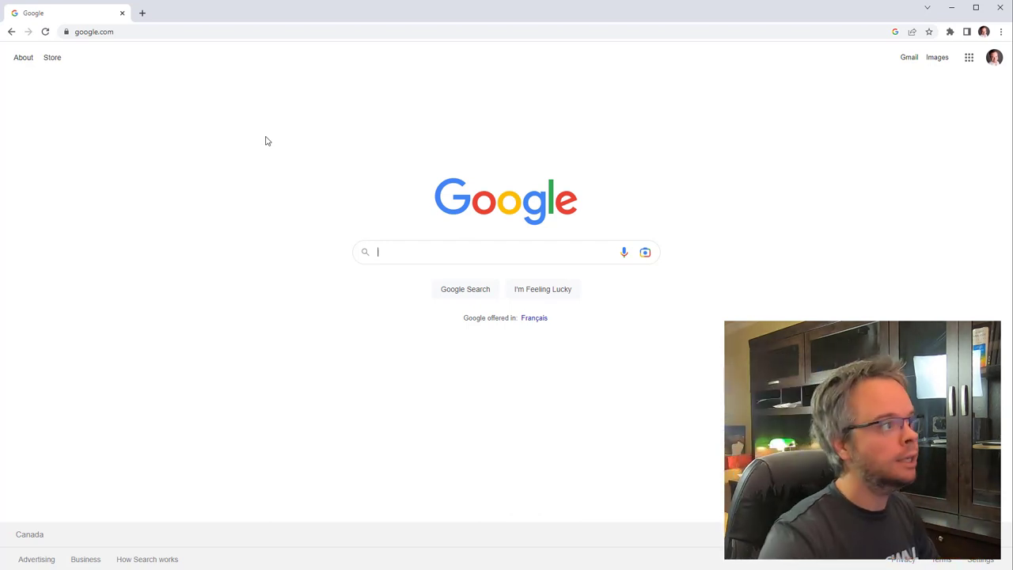
Load cloud.sonicwall.com in Chrome and sign in to Capture Security Center.
{"action": "left_click", "coordinate": [265, 33]}
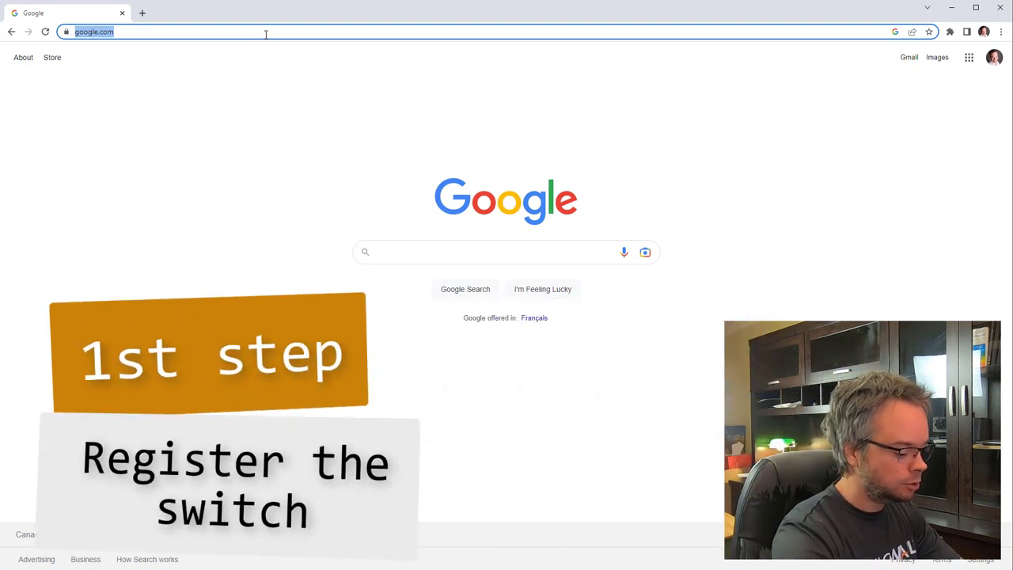
{"action": "type", "text": "cloud"}
{"action": "key", "text": "Return"}
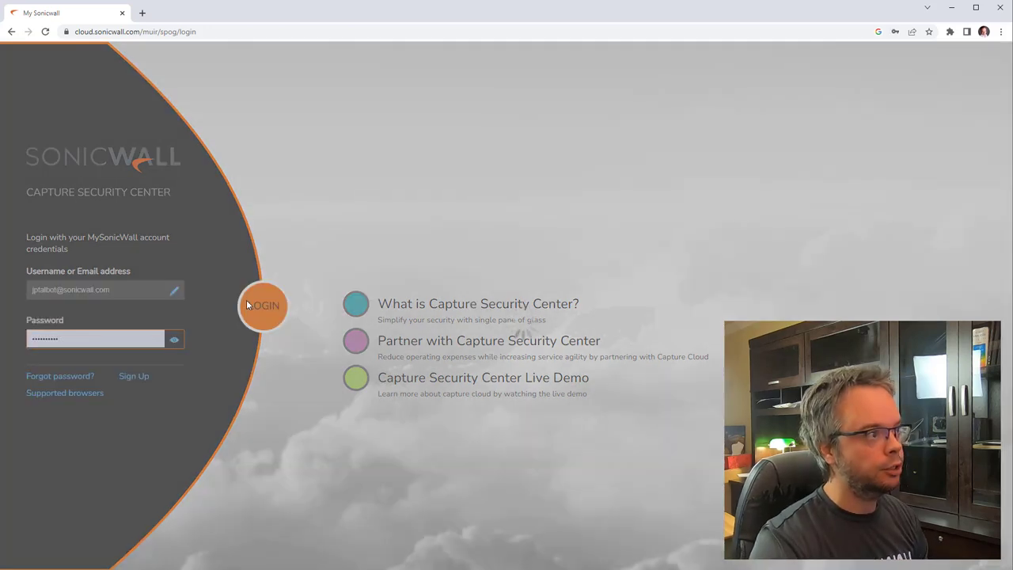
{"action": "left_click", "coordinate": [247, 301]}
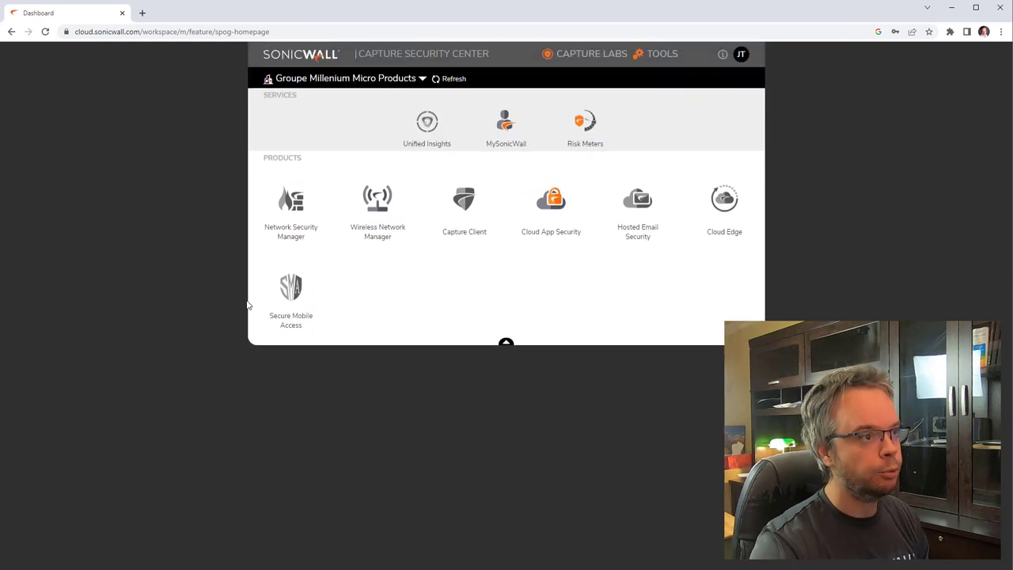
Switch to the YT tenant and open its MySonicWall service.
{"action": "left_click", "coordinate": [422, 80]}
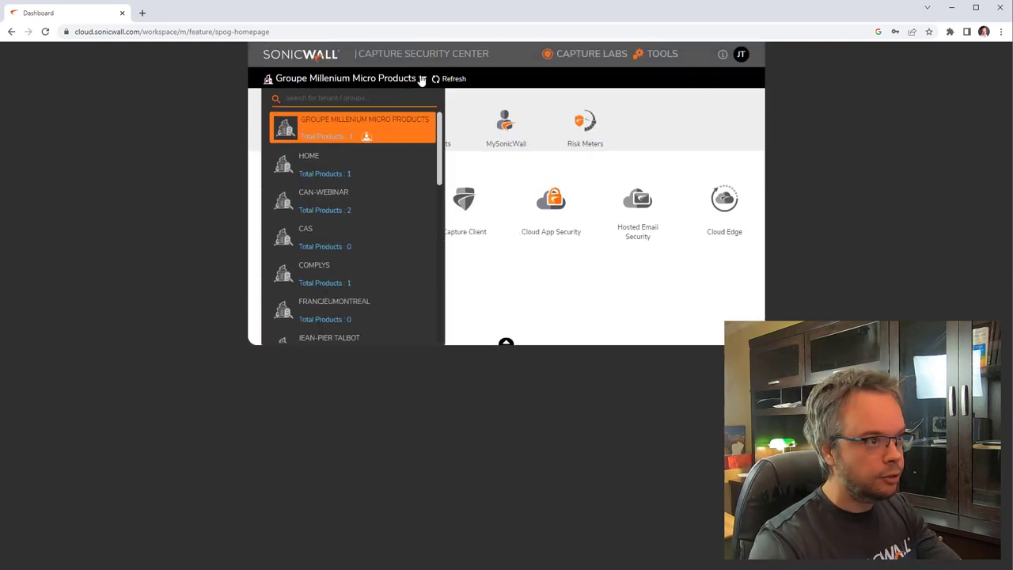
{"action": "type", "text": "yt"}
{"action": "left_click", "coordinate": [289, 129]}
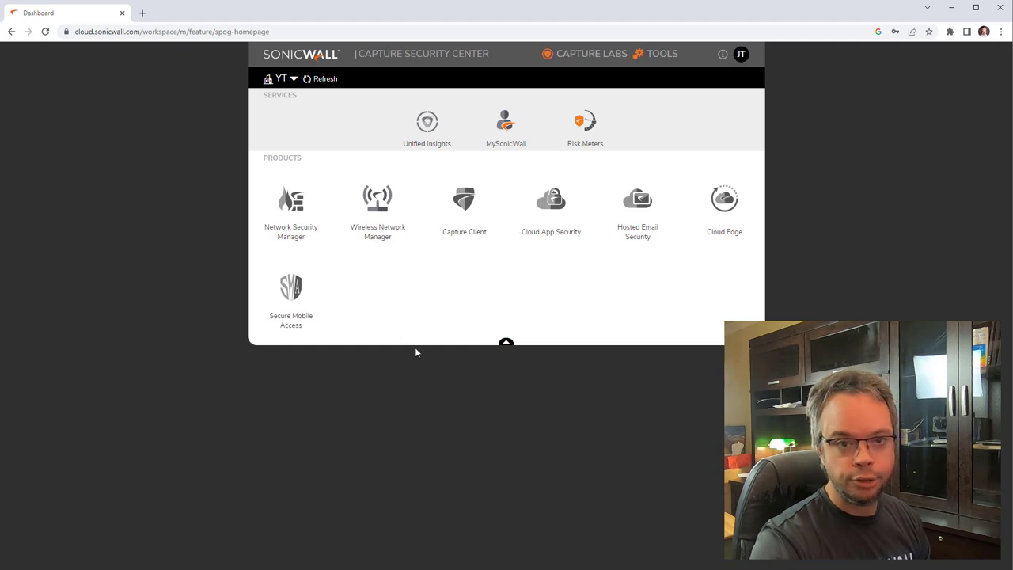
{"action": "left_click", "coordinate": [505, 130]}
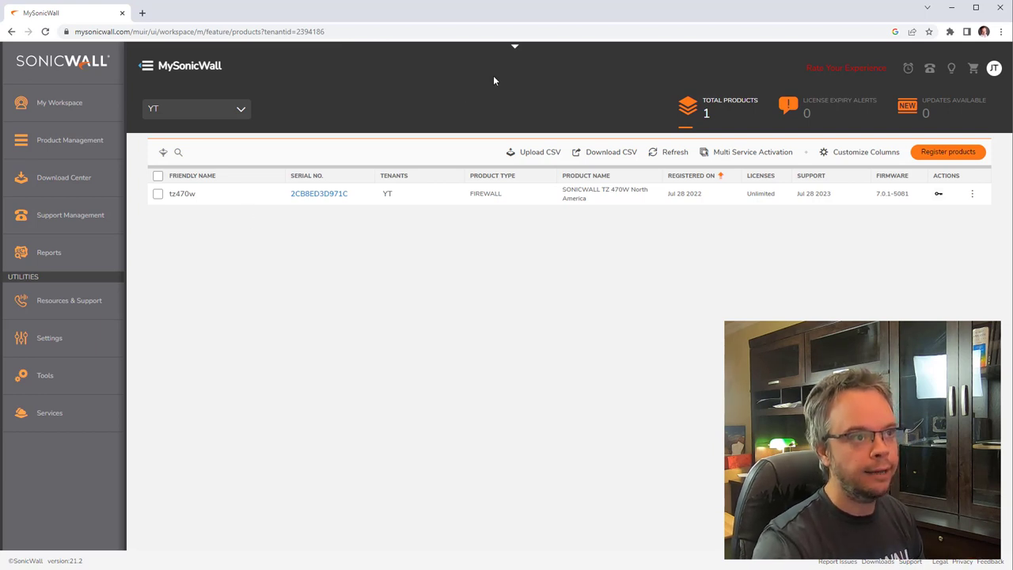
Check the product launcher and tenant list, then begin registering a new product.
{"action": "left_click", "coordinate": [515, 51]}
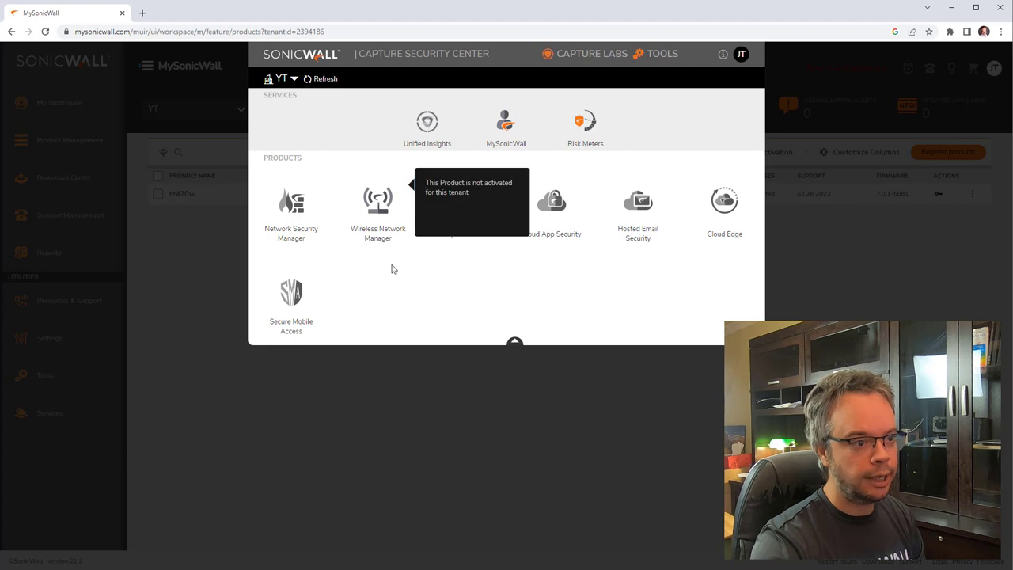
{"action": "left_click", "coordinate": [519, 347]}
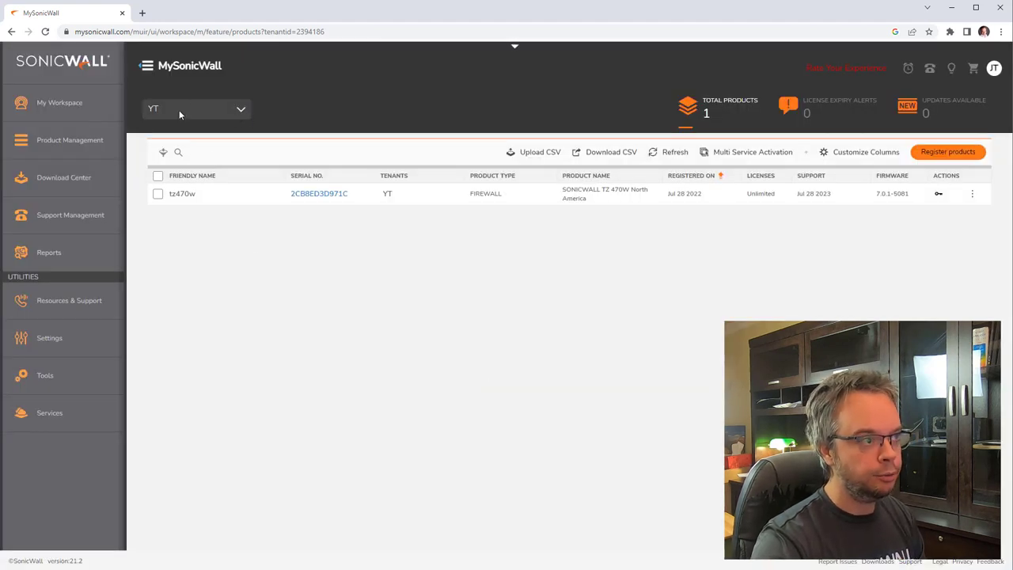
{"action": "left_click", "coordinate": [240, 104]}
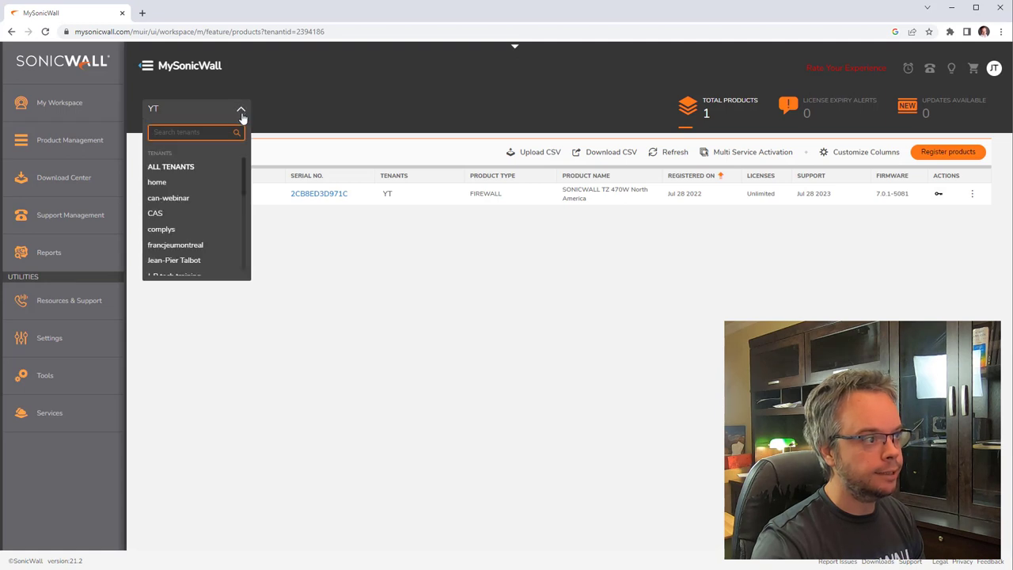
{"action": "left_click", "coordinate": [241, 113]}
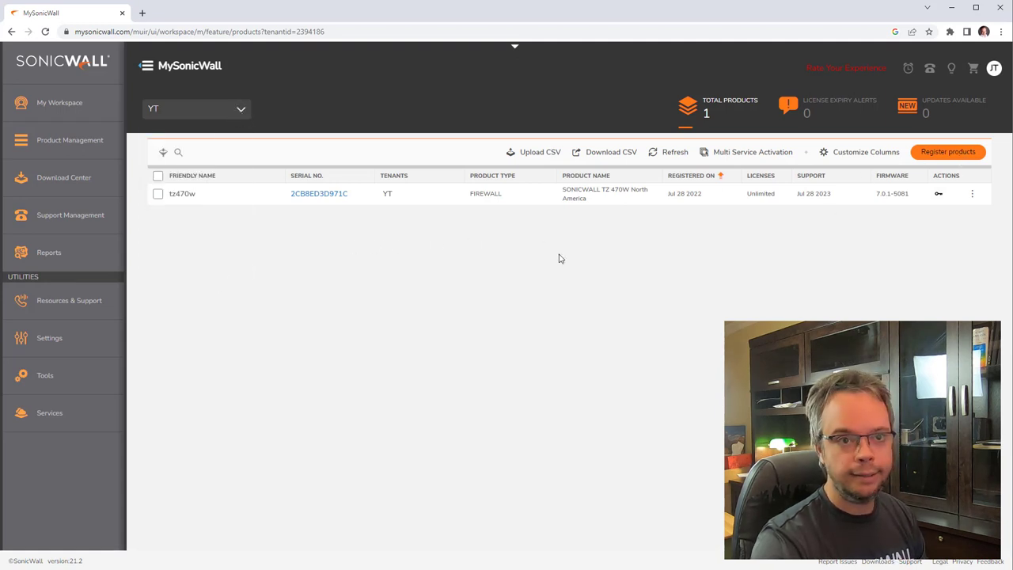
{"action": "left_click", "coordinate": [957, 154]}
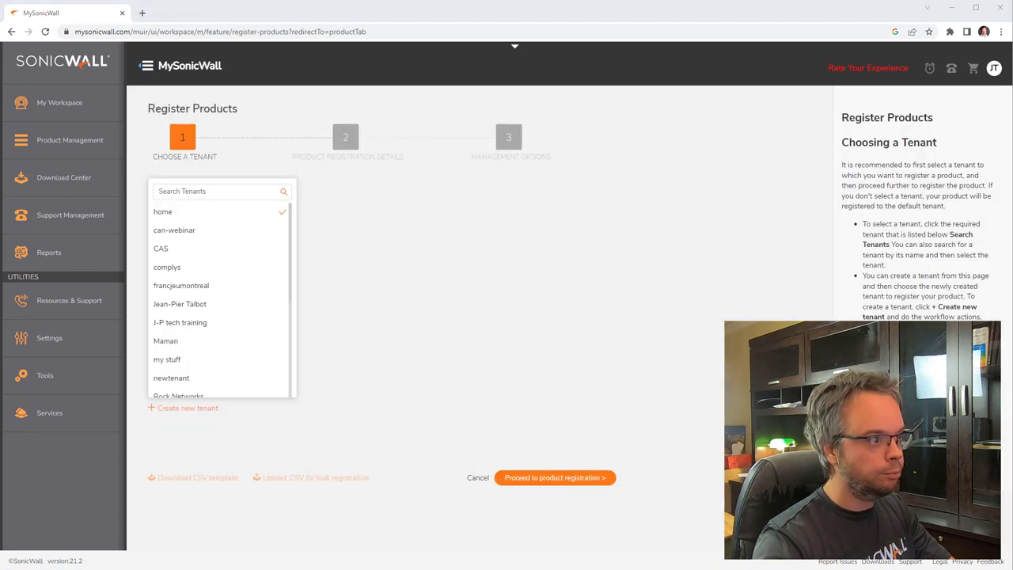
Choose YT as the tenant for the new registration.
{"action": "left_click", "coordinate": [175, 192]}
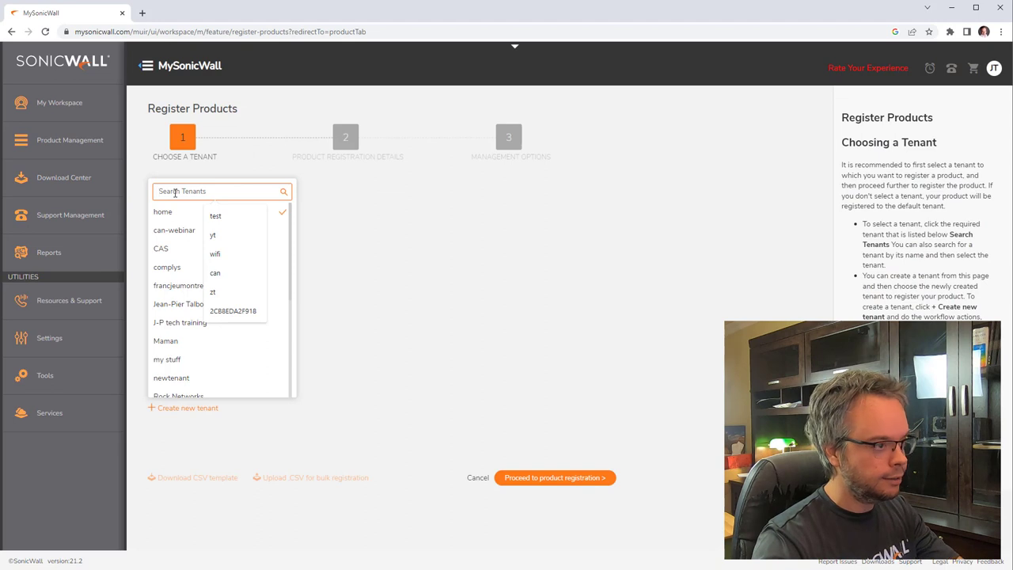
{"action": "type", "text": "yt"}
{"action": "left_click", "coordinate": [163, 212]}
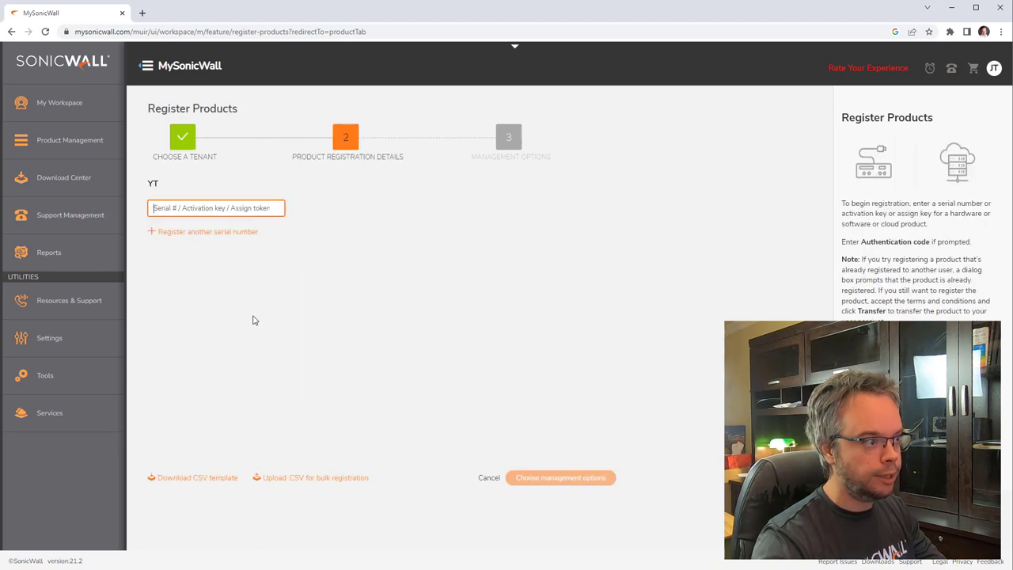
Paste the serial number and authentication code, and name the switch aSwitch.
{"action": "key", "text": "ctrl+v"}
{"action": "key", "text": "Tab"}
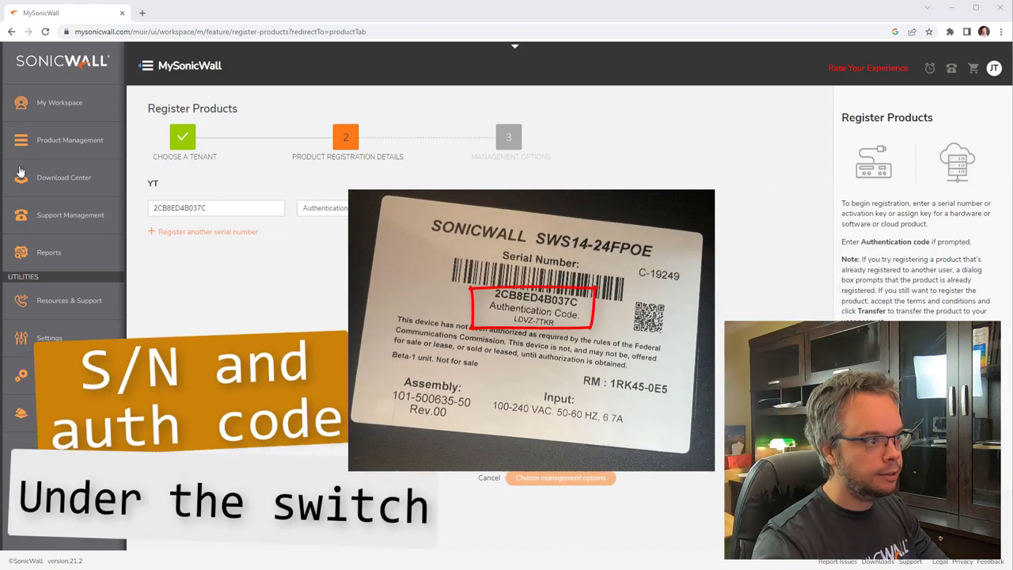
{"action": "left_click", "coordinate": [324, 208]}
{"action": "left_click", "coordinate": [491, 208]}
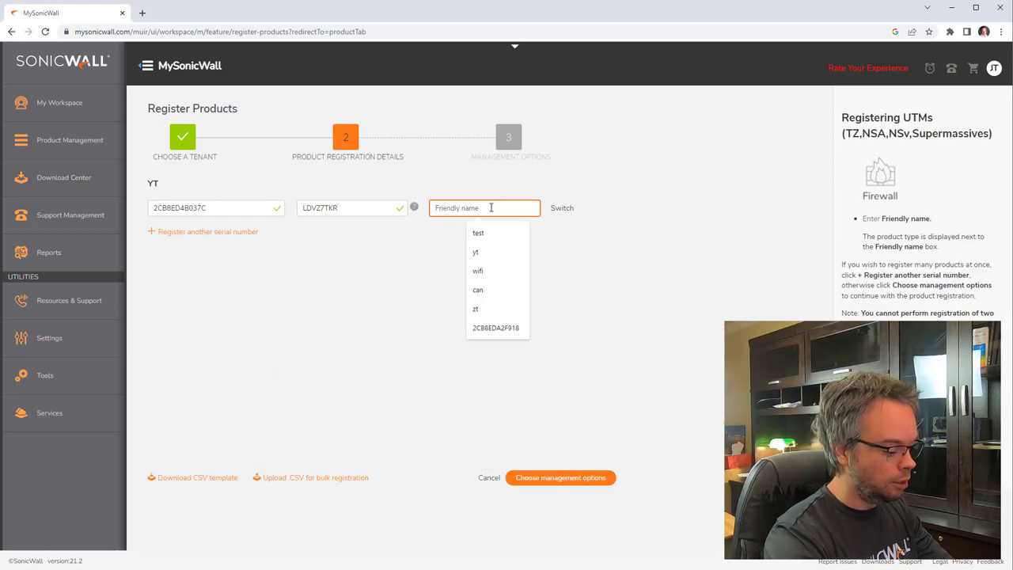
{"action": "type", "text": "aSwitcxh"}
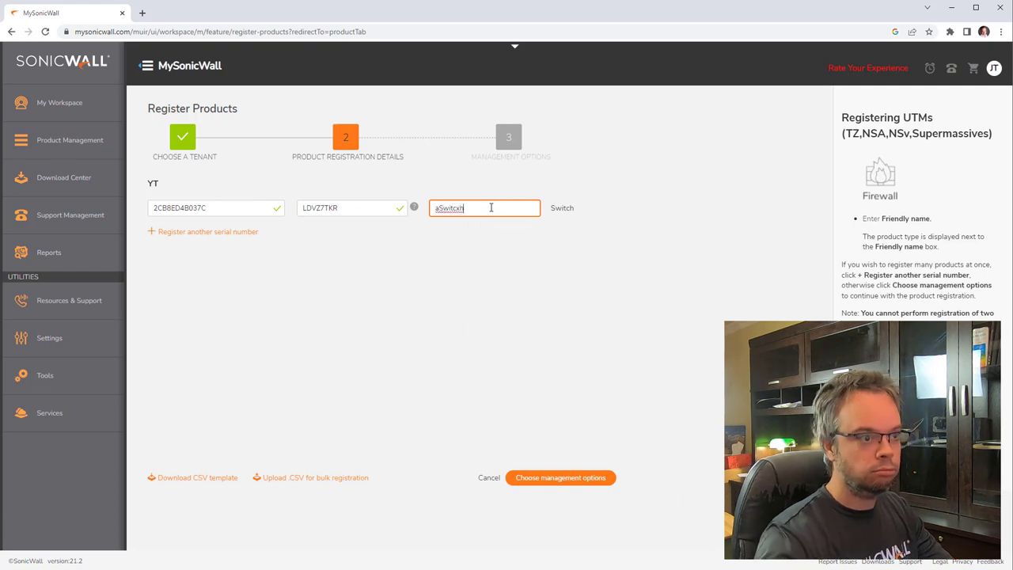
{"action": "key", "text": "BackSpace"}
{"action": "key", "text": "BackSpace"}
{"action": "type", "text": "h"}
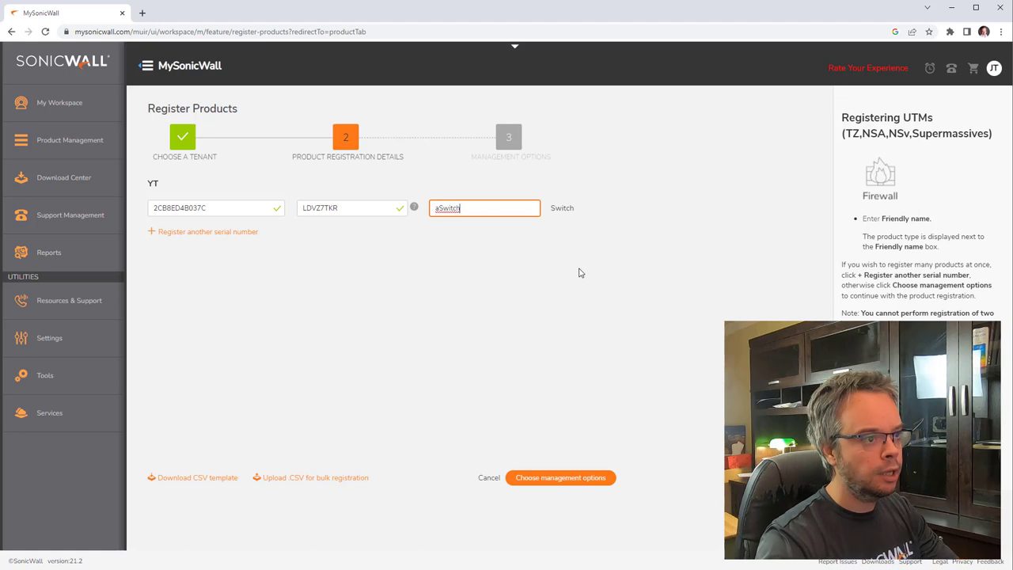
{"action": "left_click", "coordinate": [561, 479]}
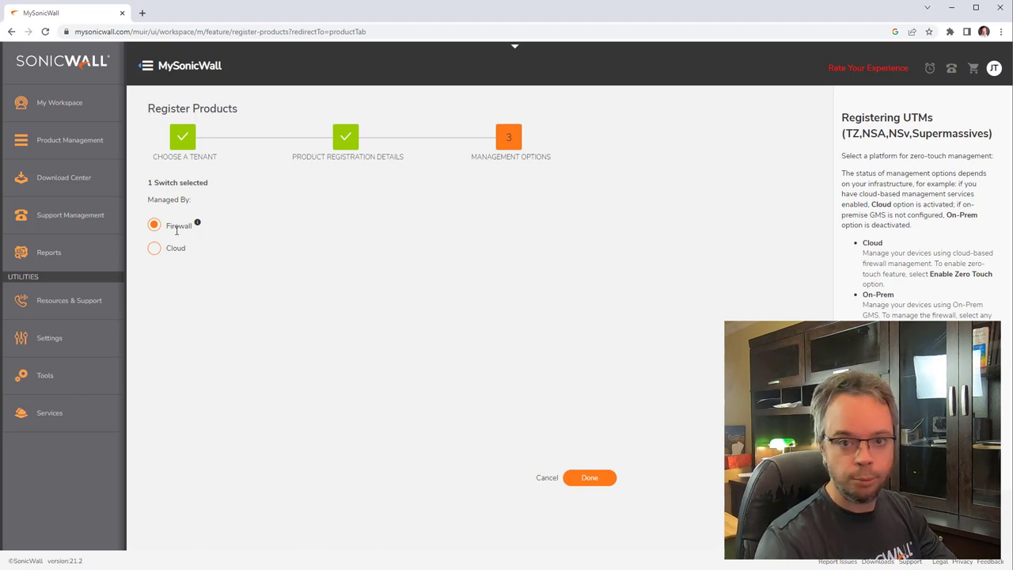
Set aSwitch to be managed by Cloud and complete the registration.
{"action": "left_click", "coordinate": [154, 247]}
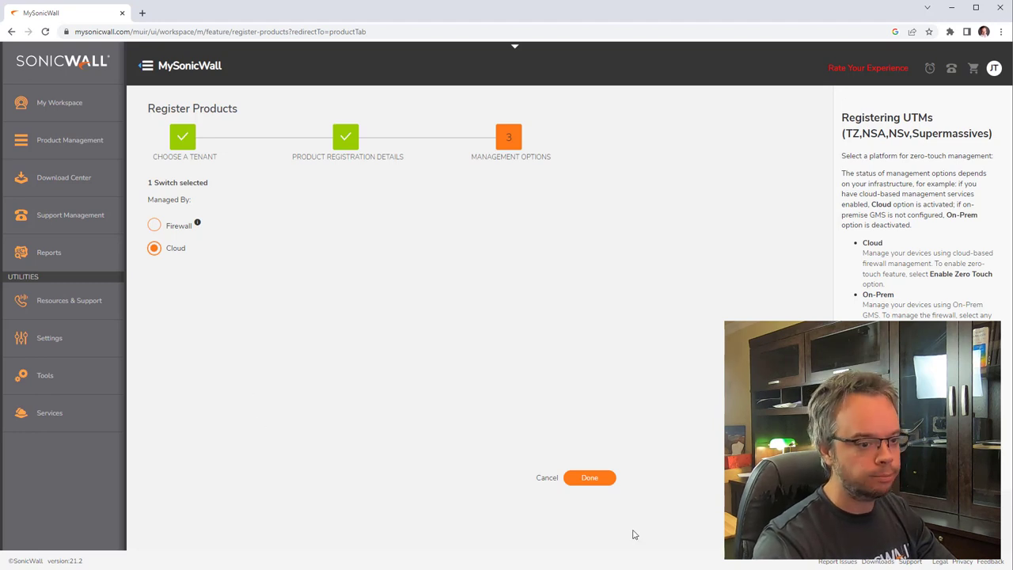
{"action": "left_click", "coordinate": [589, 479]}
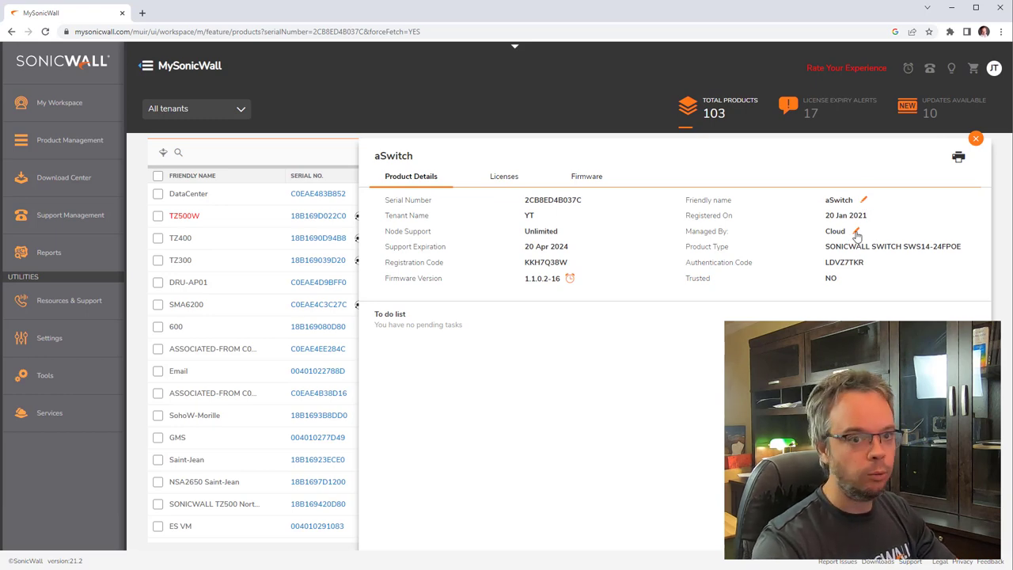
Review aSwitch's licenses, close its details, and bring up the product launcher.
{"action": "left_click", "coordinate": [499, 178]}
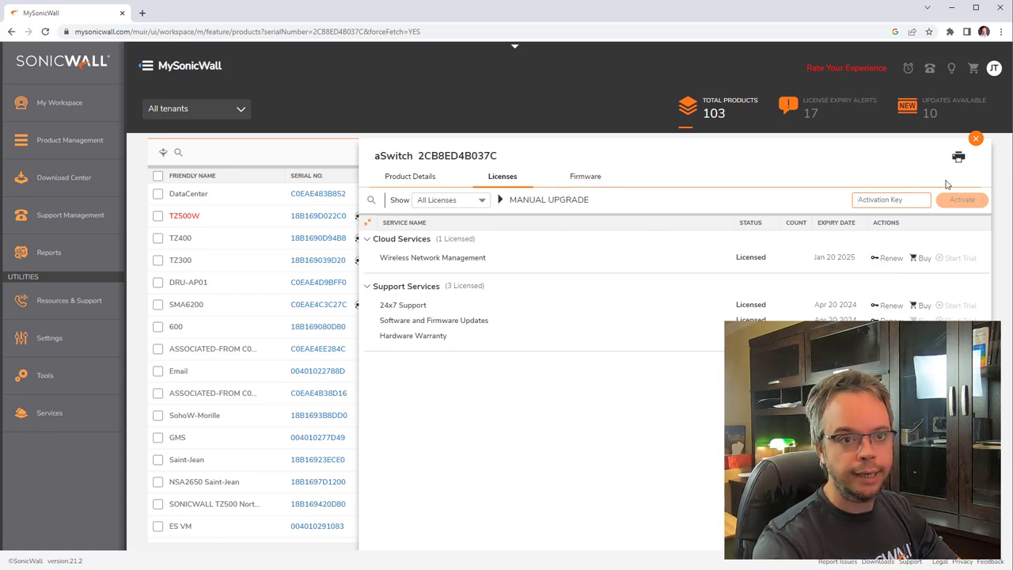
{"action": "left_click", "coordinate": [976, 138]}
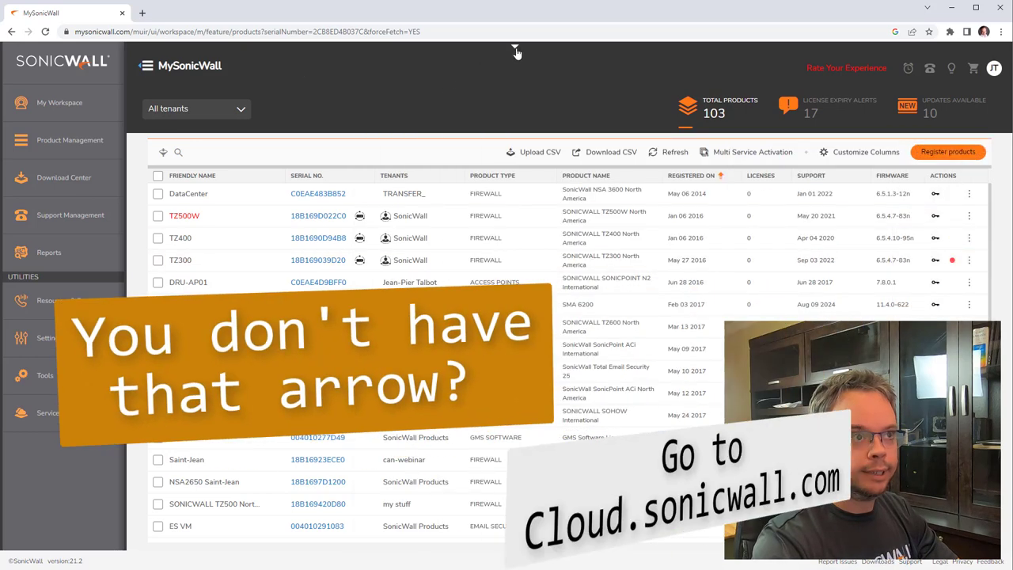
{"action": "left_click", "coordinate": [515, 50]}
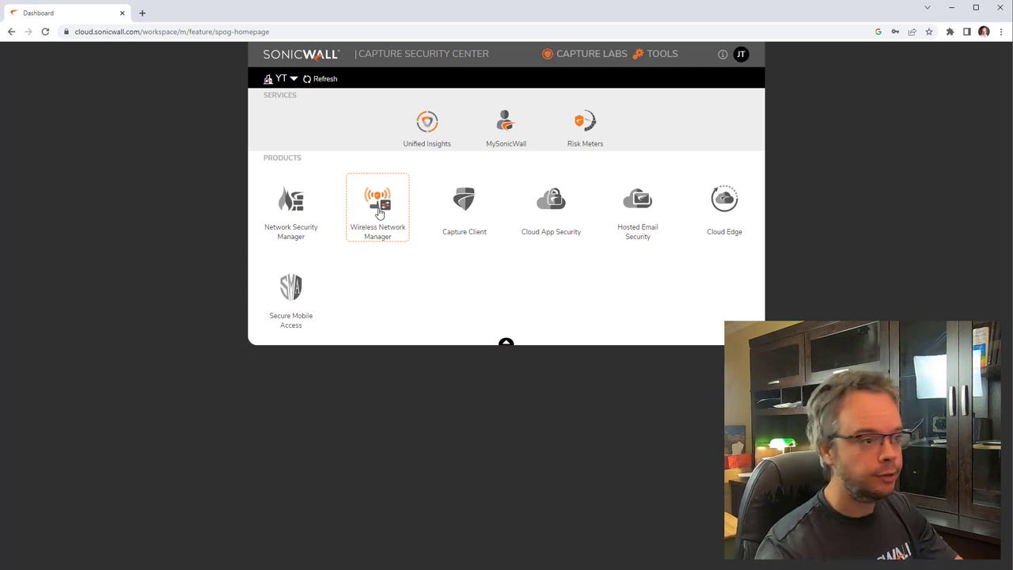
Launch Wireless Network Manager, check the Switches device list, then open Settings > General.
{"action": "left_click", "coordinate": [379, 212]}
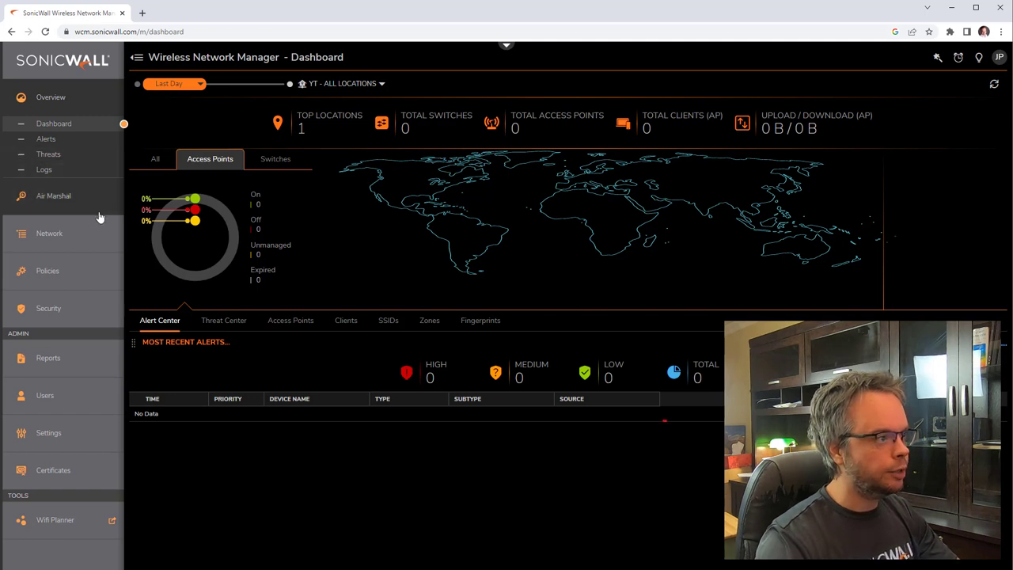
{"action": "left_click", "coordinate": [93, 236]}
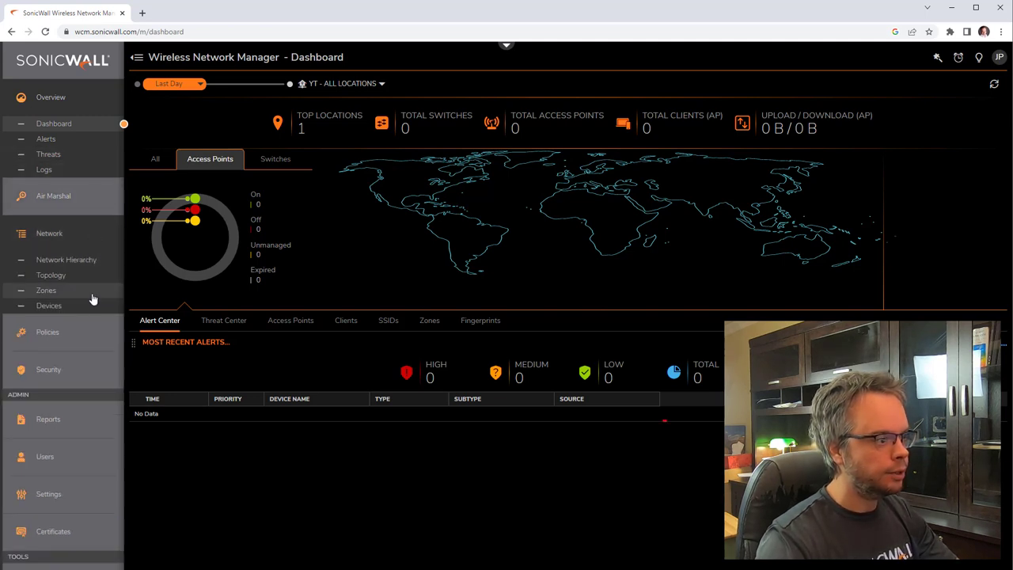
{"action": "left_click", "coordinate": [88, 306]}
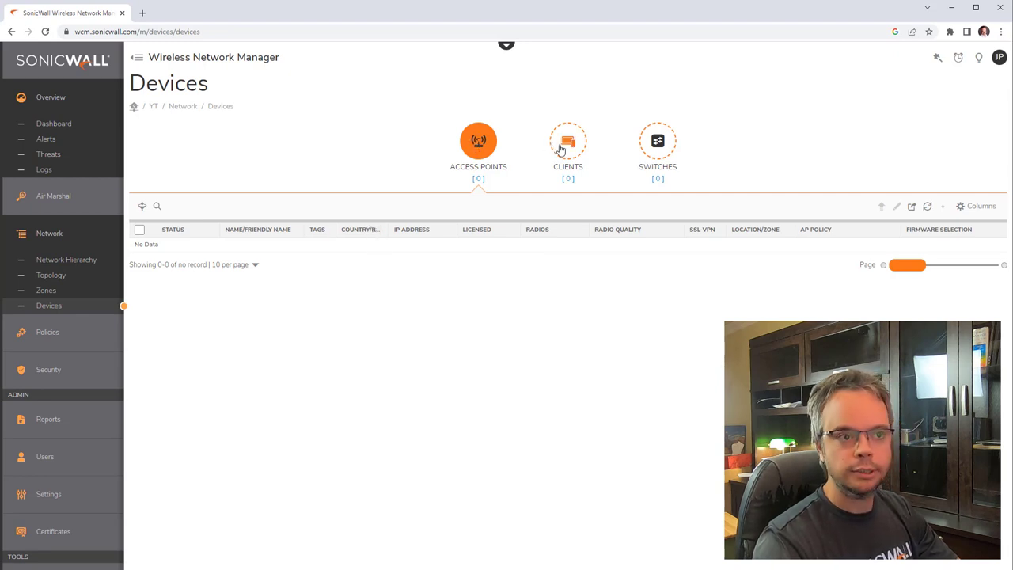
{"action": "left_click", "coordinate": [658, 143]}
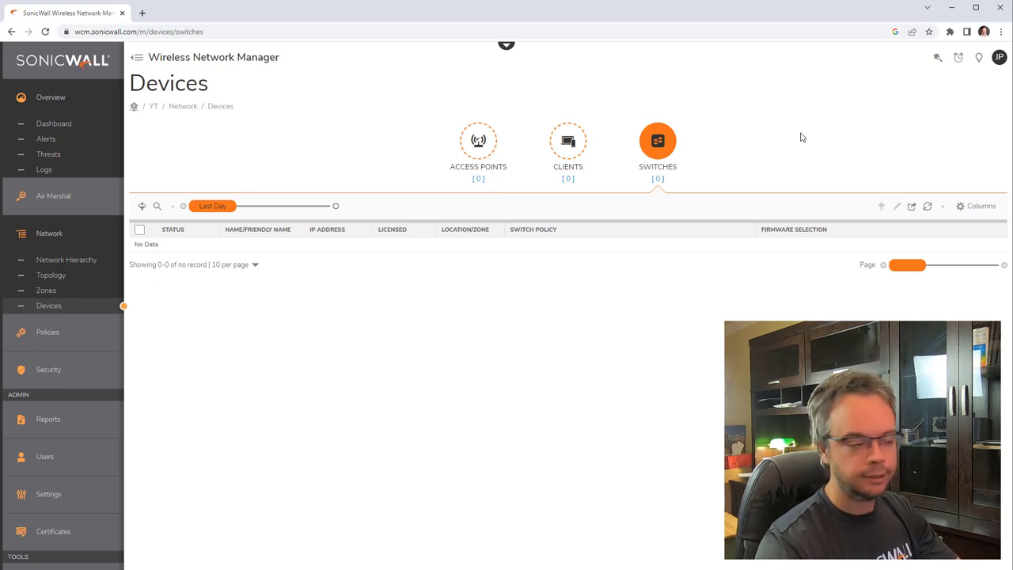
{"action": "left_click", "coordinate": [97, 501]}
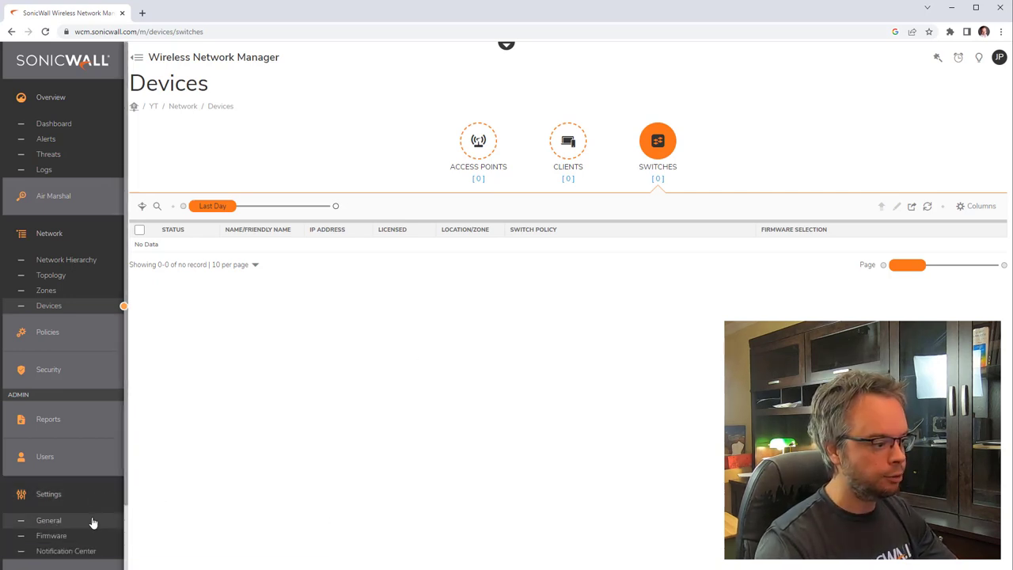
{"action": "left_click", "coordinate": [93, 523]}
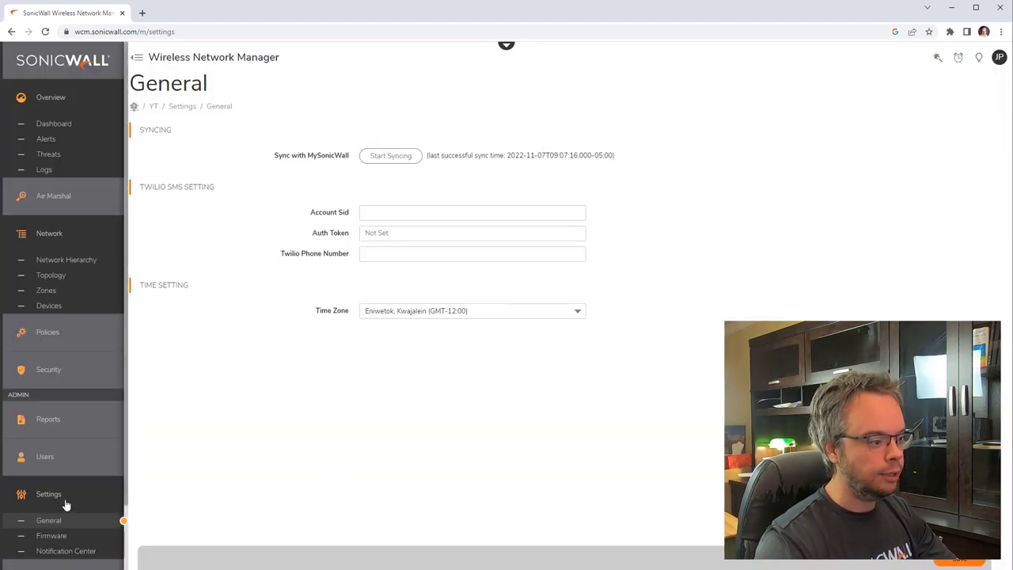
Sync devices from MySonicWall, then view the Switches list under Network > Devices.
{"action": "left_click", "coordinate": [398, 159]}
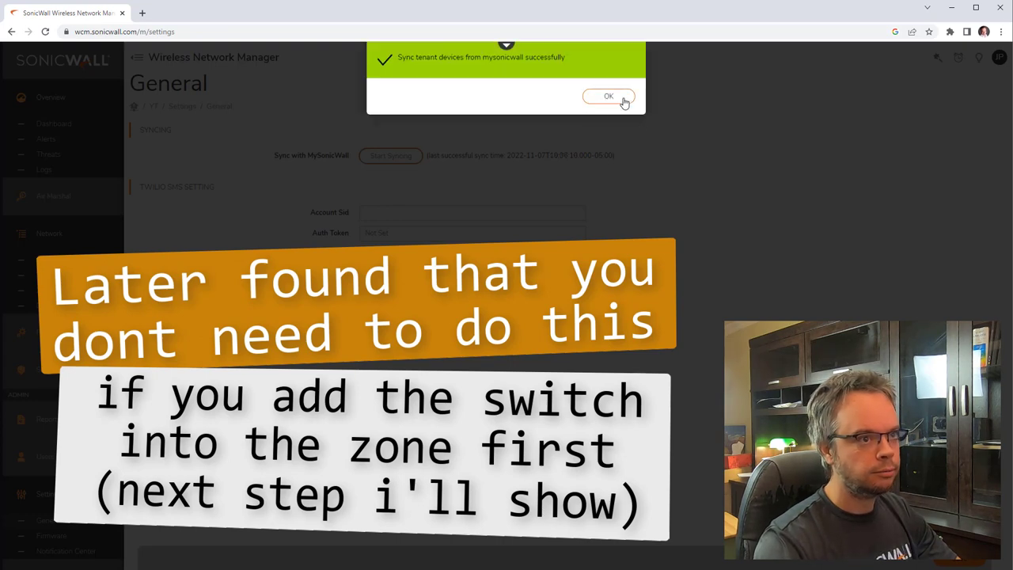
{"action": "left_click", "coordinate": [625, 101]}
{"action": "left_click", "coordinate": [38, 307]}
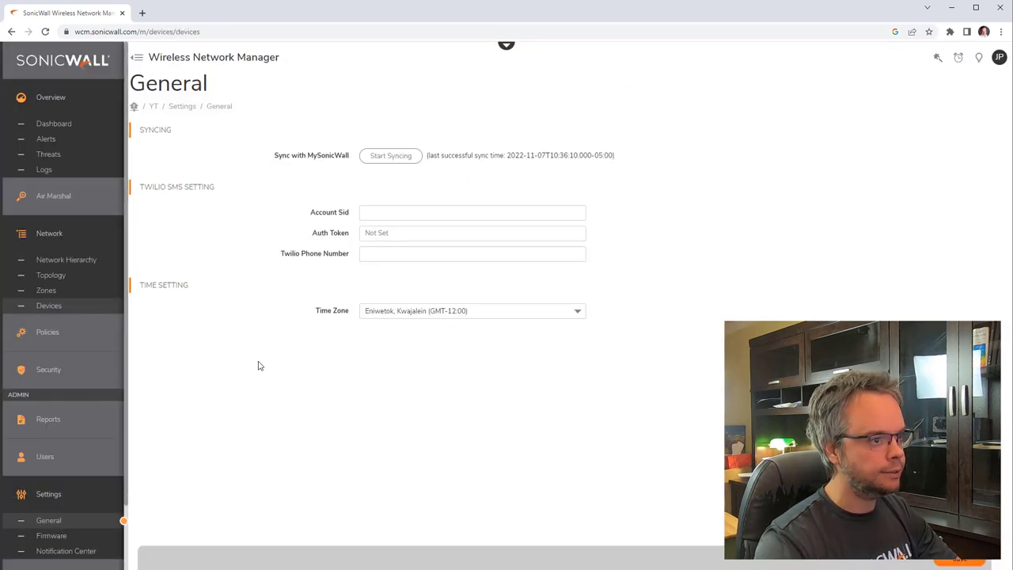
{"action": "left_click", "coordinate": [658, 149]}
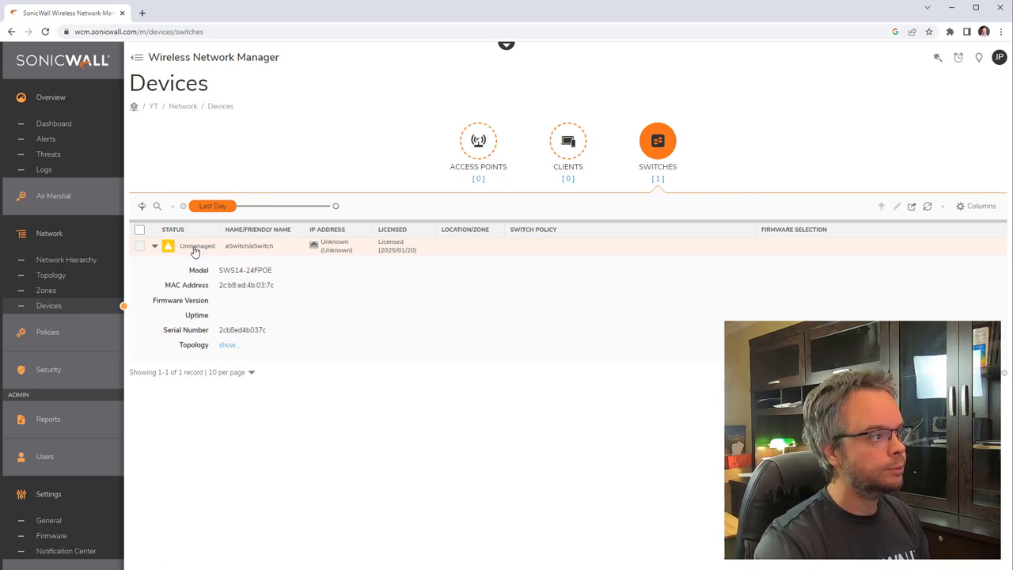
Open the Network Hierarchy page showing Default Location with its Default Zone.
{"action": "left_click", "coordinate": [74, 267]}
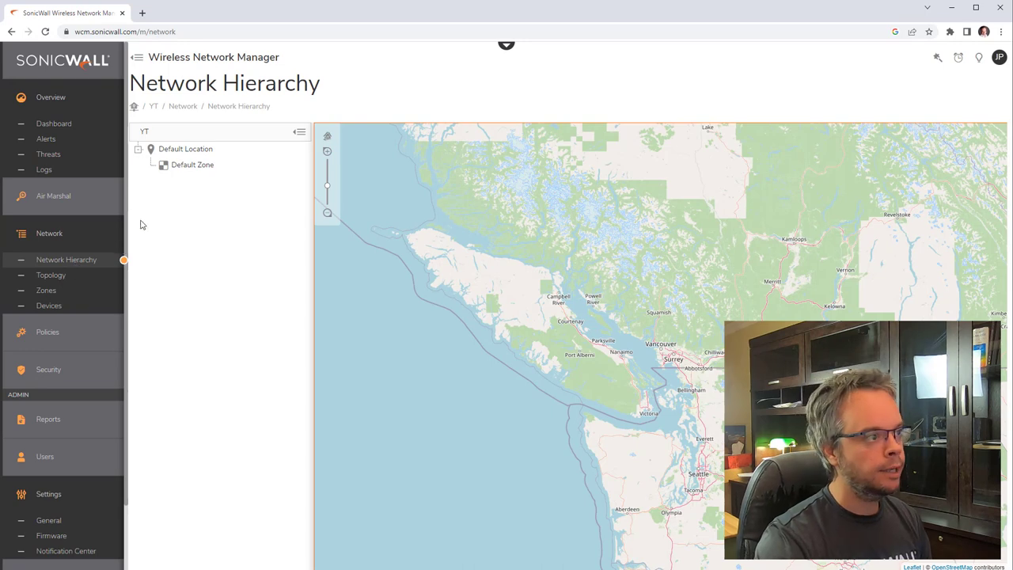
{"action": "mouse_move", "coordinate": [192, 154]}
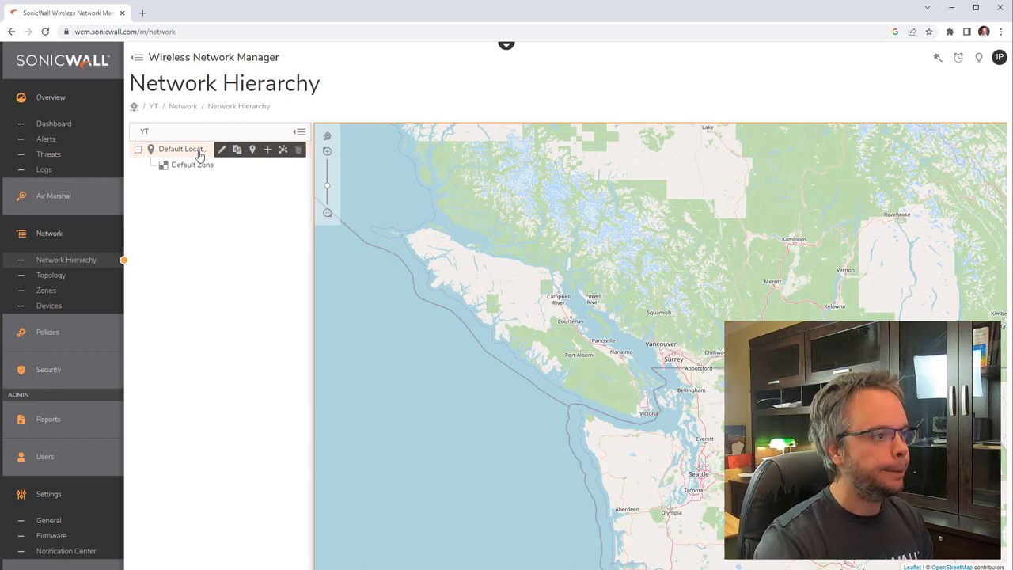
Replace Default Location's vancouver address with toronto and save, then select Default Zone.
{"action": "left_click", "coordinate": [252, 150]}
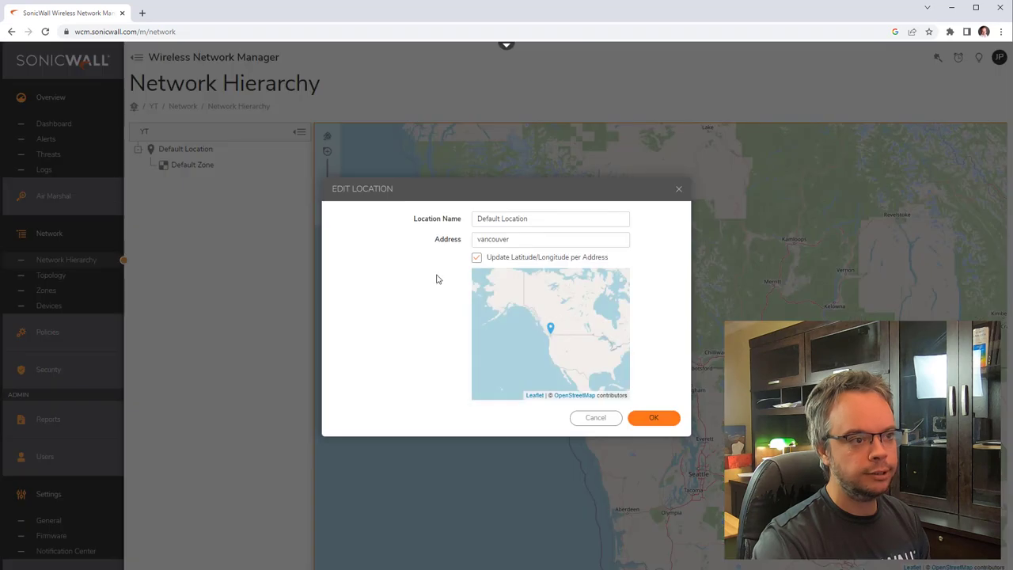
{"action": "left_click", "coordinate": [518, 238]}
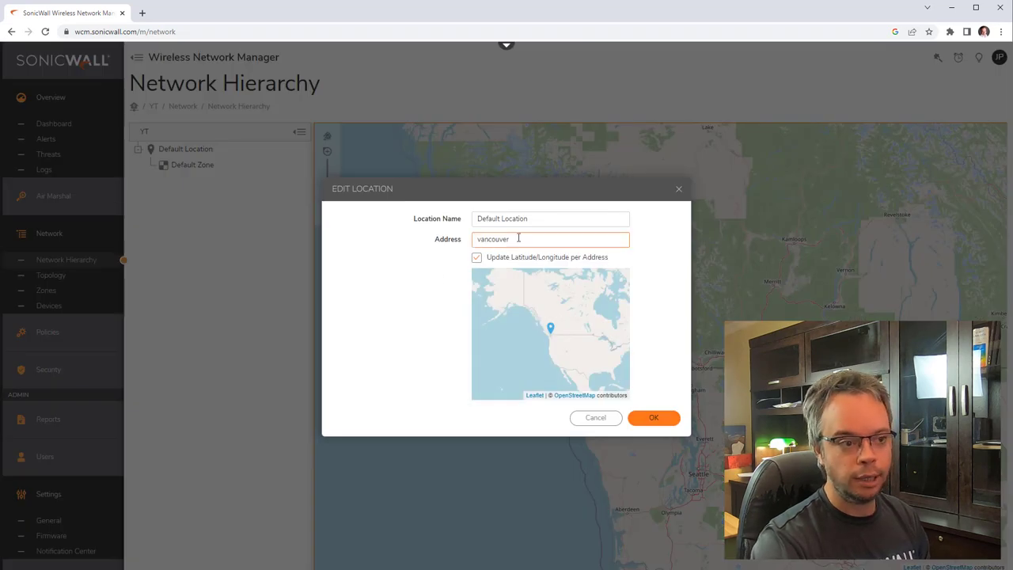
{"action": "left_click_drag", "start_coordinate": [518, 238], "coordinate": [350, 245]}
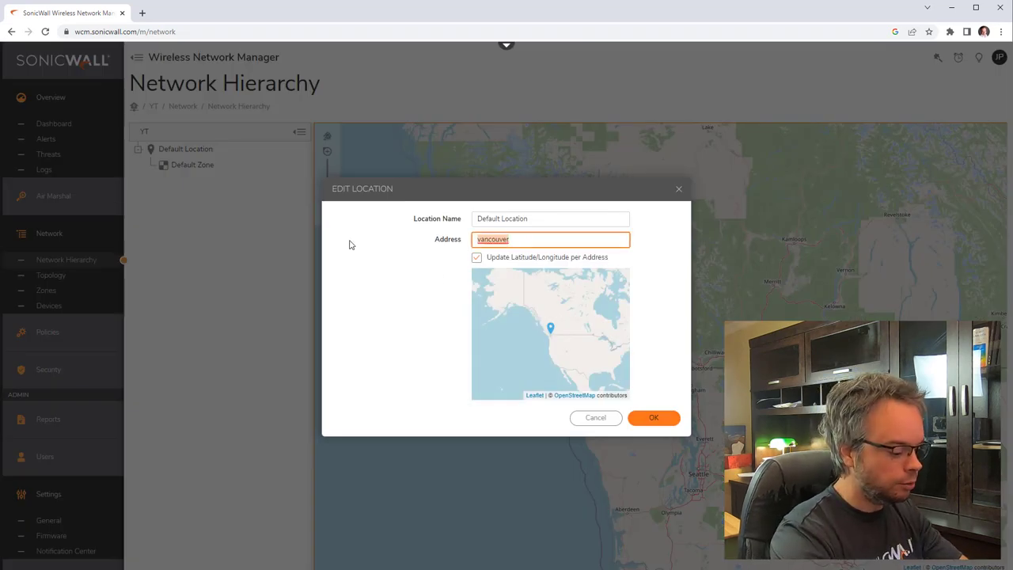
{"action": "type", "text": "toronto"}
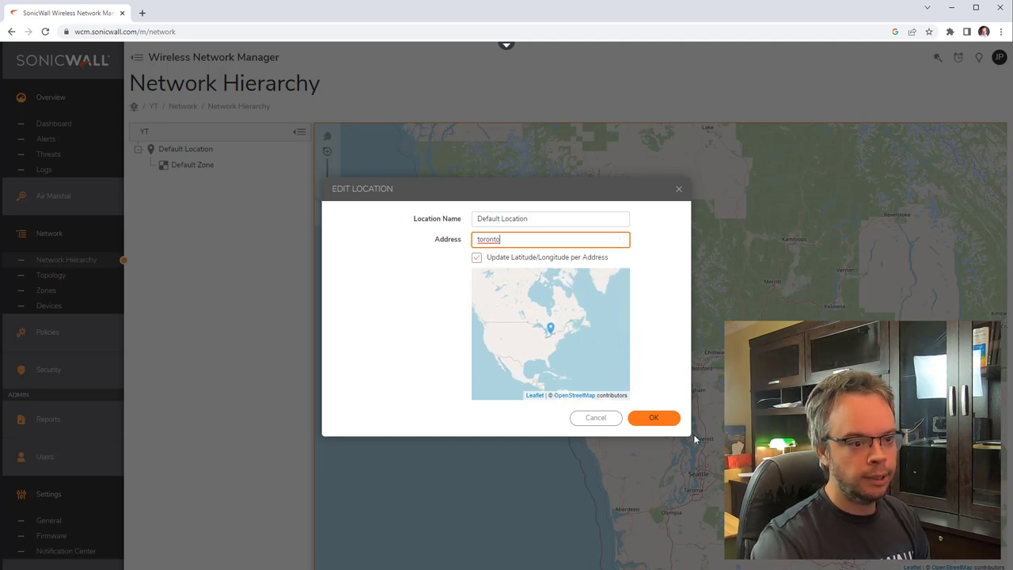
{"action": "left_click", "coordinate": [652, 418]}
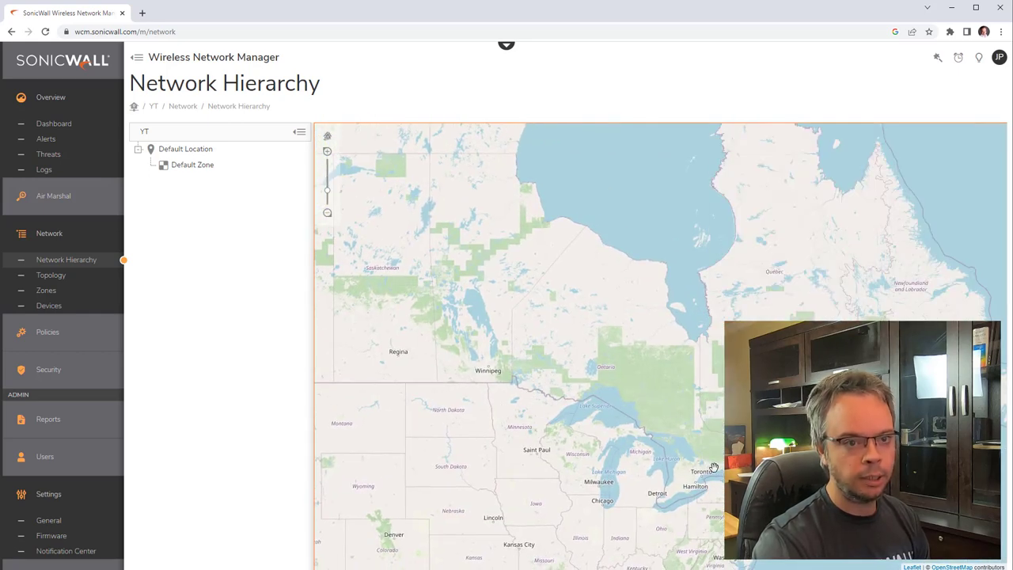
{"action": "left_click", "coordinate": [190, 166]}
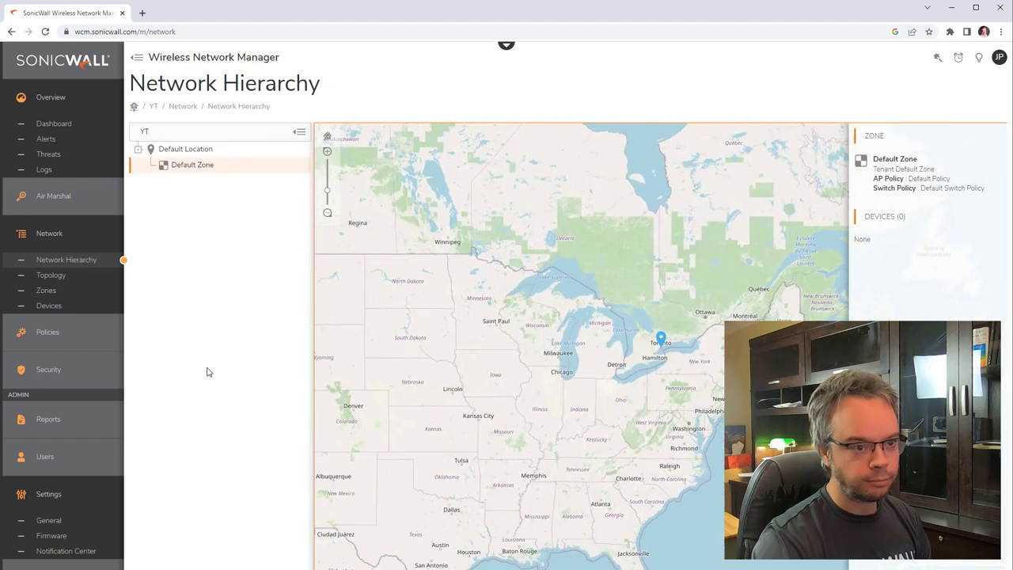
{"action": "mouse_move", "coordinate": [203, 171]}
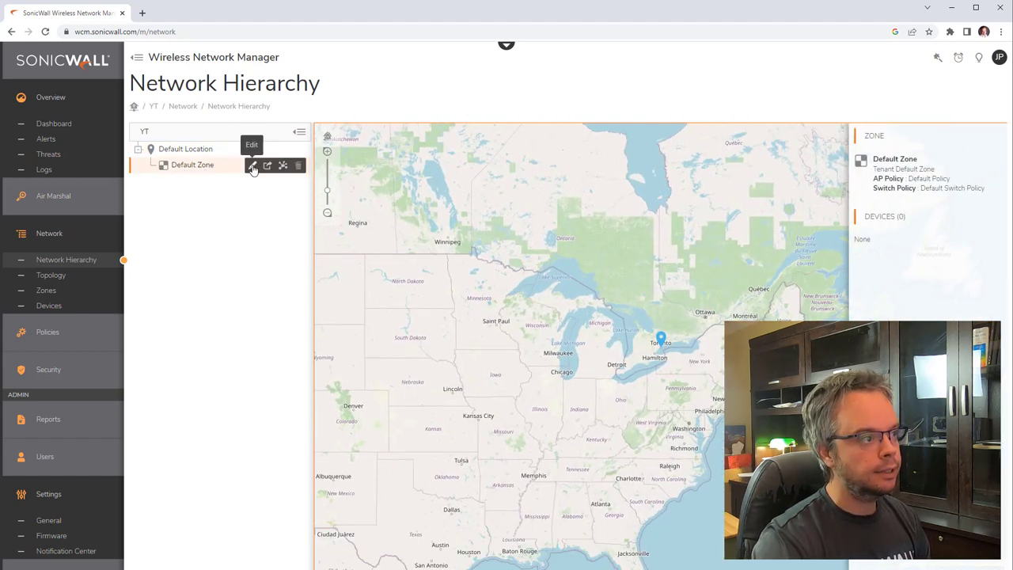
Open Default Zone for editing and look over its name, description and AP Policy.
{"action": "left_click", "coordinate": [253, 167]}
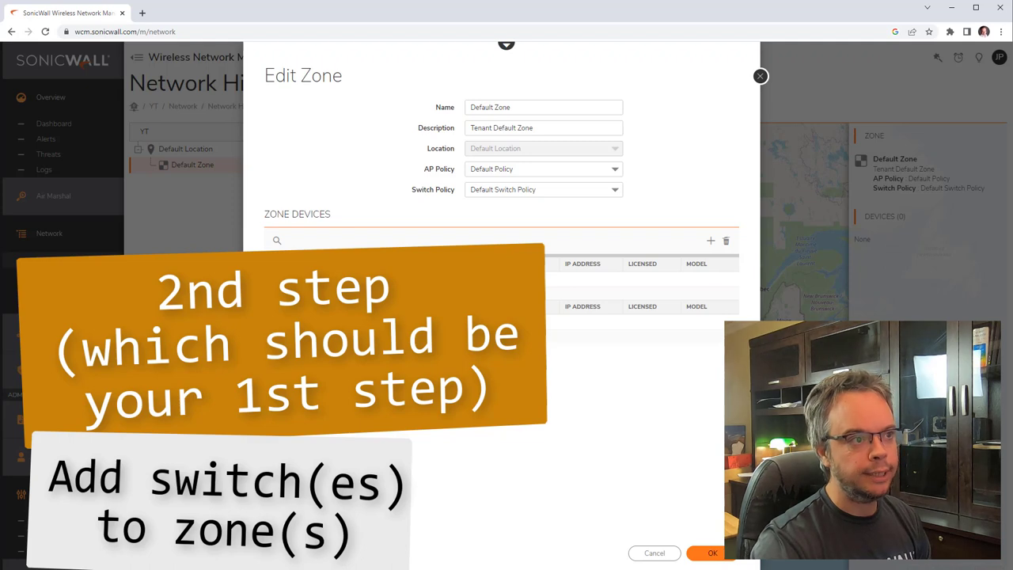
{"action": "left_click_drag", "start_coordinate": [551, 106], "coordinate": [398, 108]}
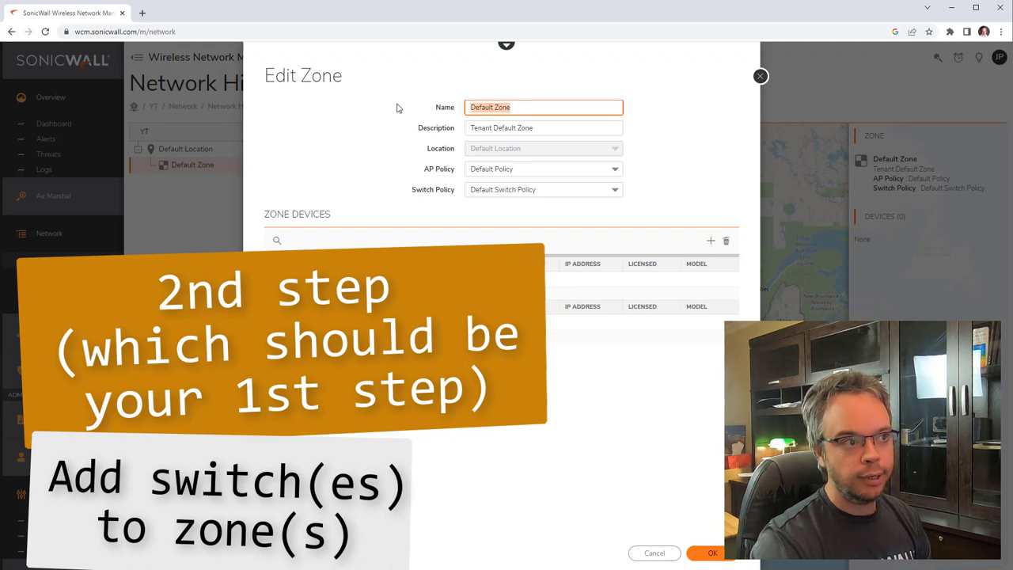
{"action": "key", "text": "Tab"}
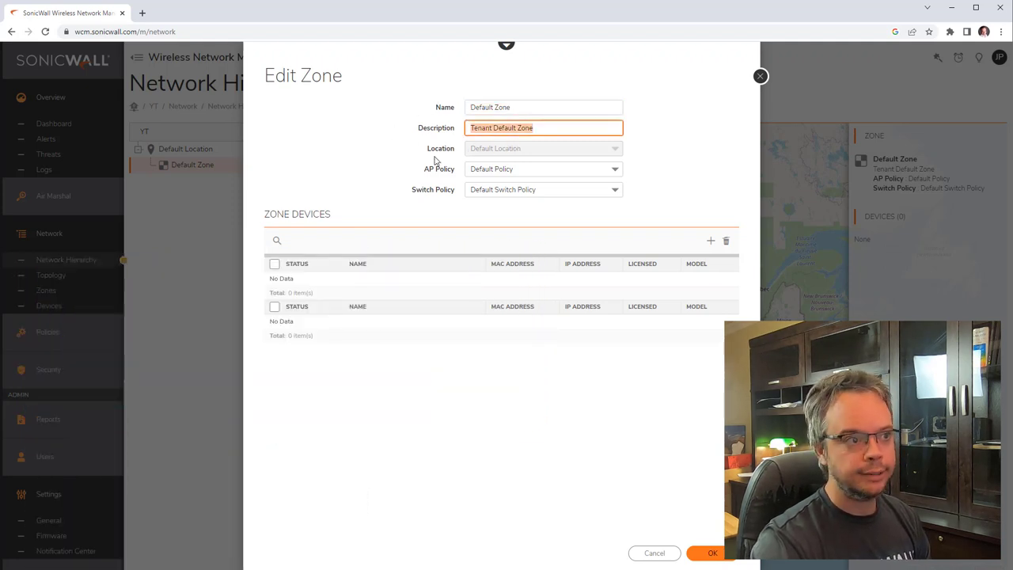
{"action": "left_click_drag", "start_coordinate": [424, 167], "coordinate": [450, 190]}
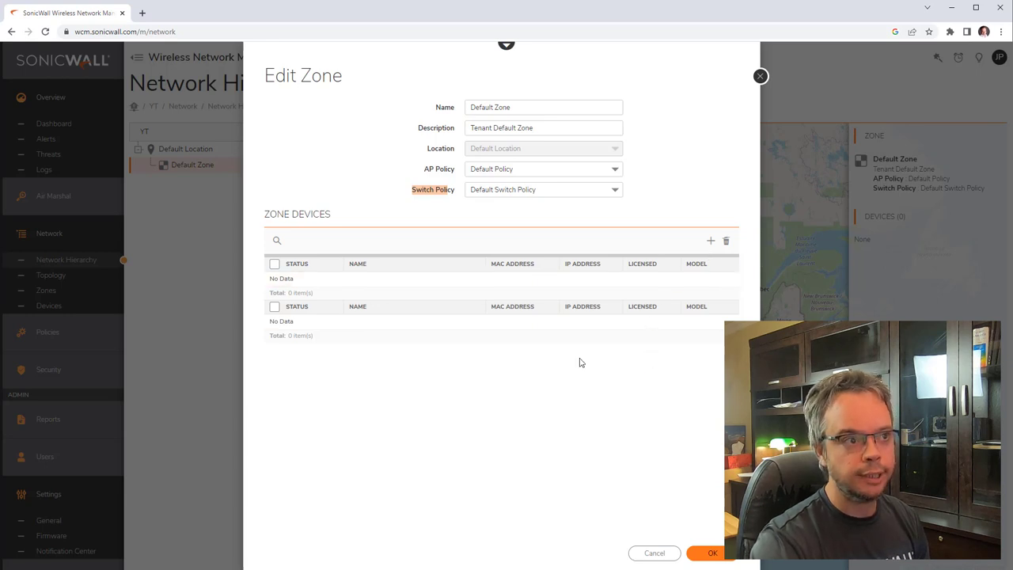
Recheck the Default Zone name and its Switch Policy setting, Default Switch Policy.
{"action": "left_click", "coordinate": [503, 106]}
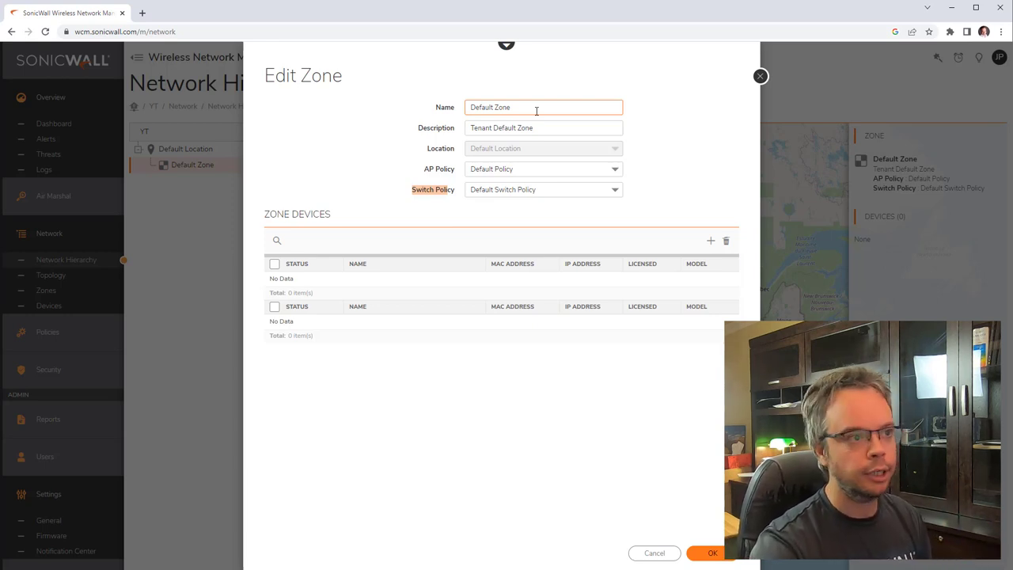
{"action": "left_click_drag", "start_coordinate": [535, 111], "coordinate": [406, 128]}
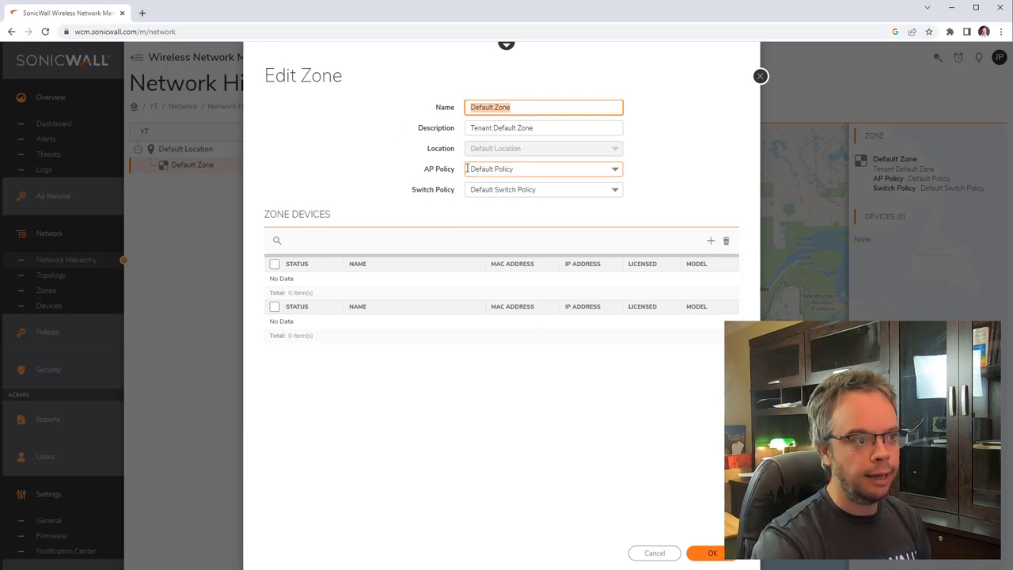
{"action": "left_click_drag", "start_coordinate": [399, 188], "coordinate": [459, 190]}
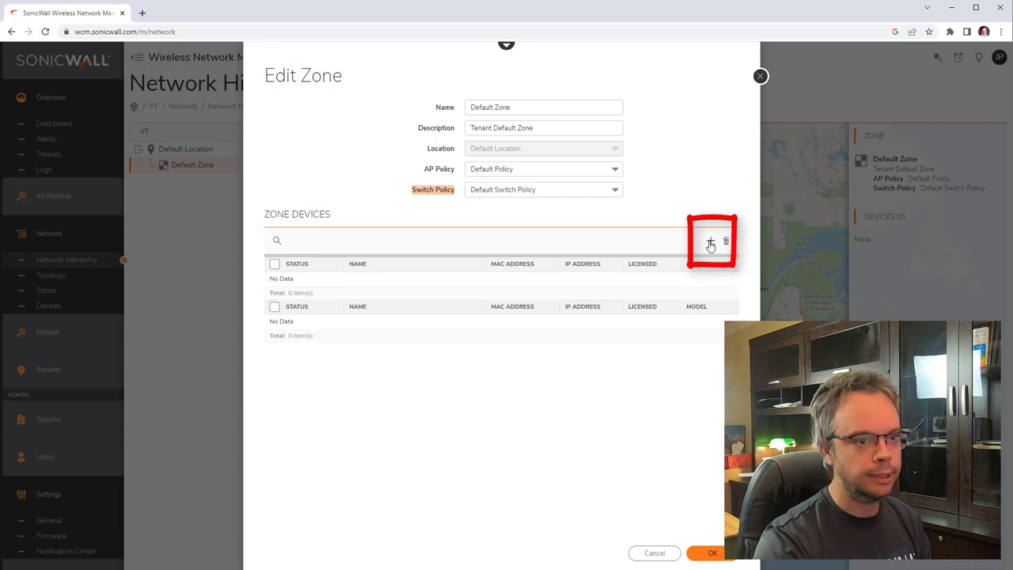
Add the aSwitch (SWS14-24FPOE) to Default Zone's devices.
{"action": "left_click", "coordinate": [710, 243]}
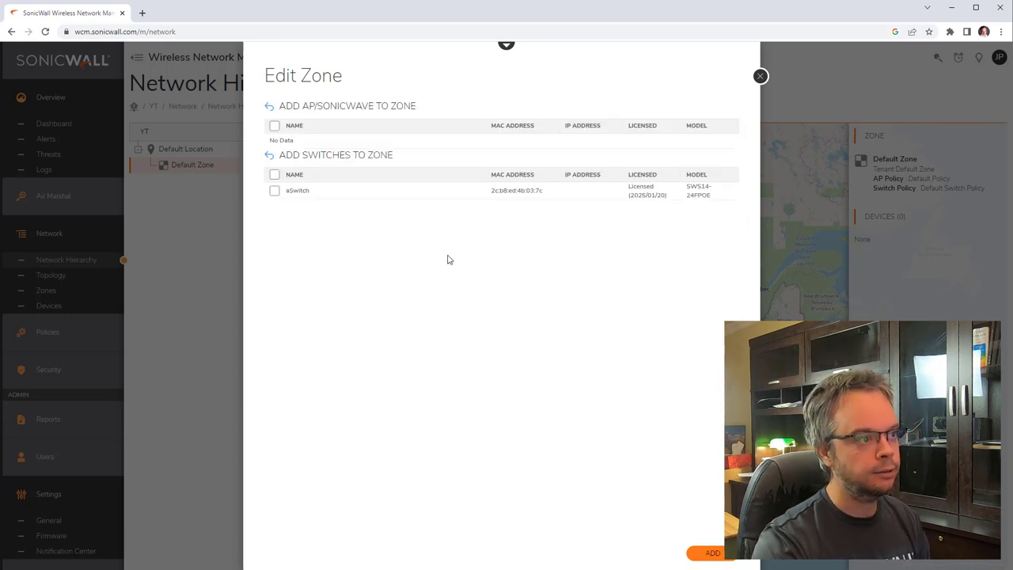
{"action": "left_click", "coordinate": [274, 192]}
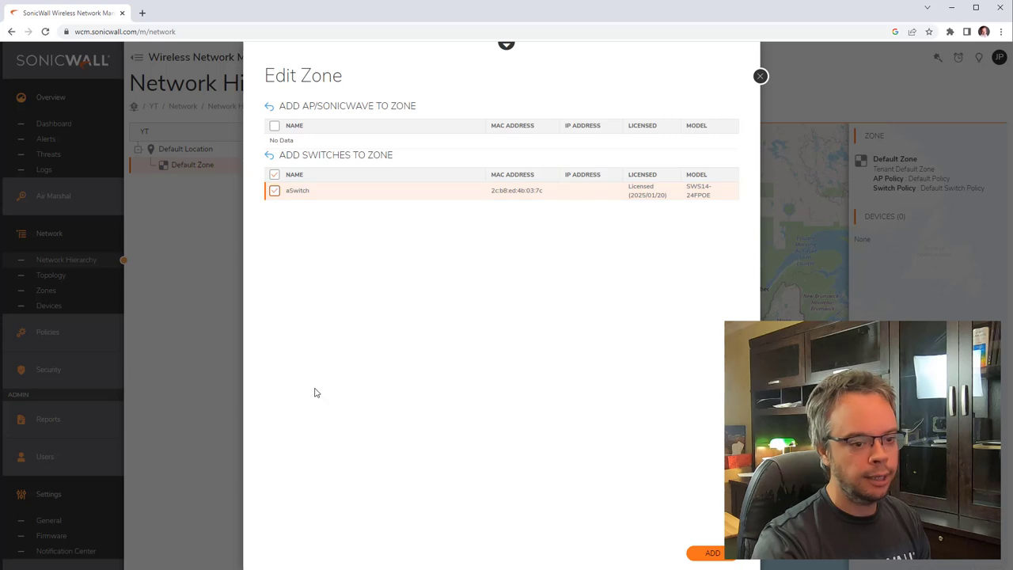
{"action": "left_click", "coordinate": [729, 554]}
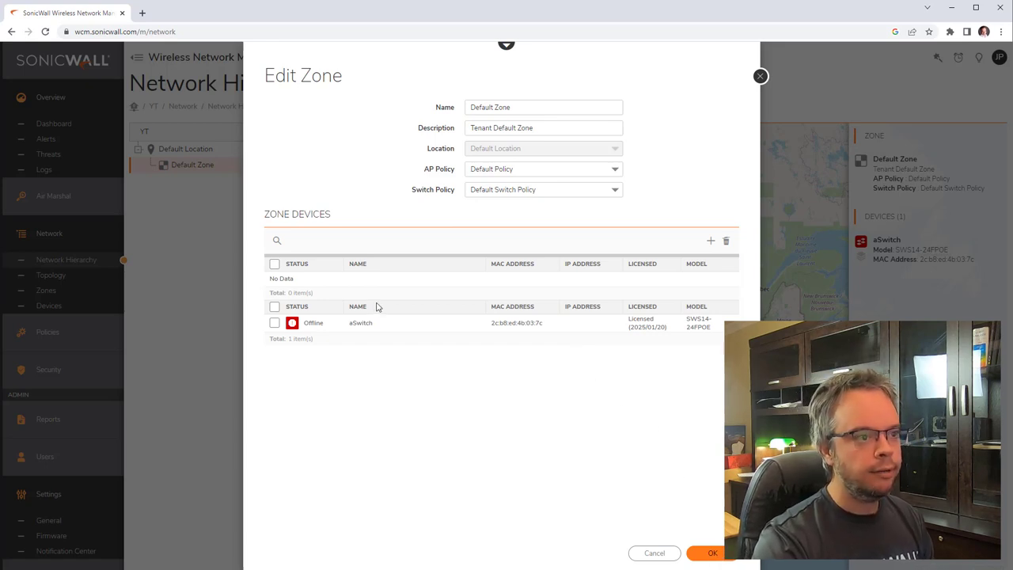
Keep Default Switch Policy as the zone's switch policy and save the zone.
{"action": "left_click", "coordinate": [441, 190]}
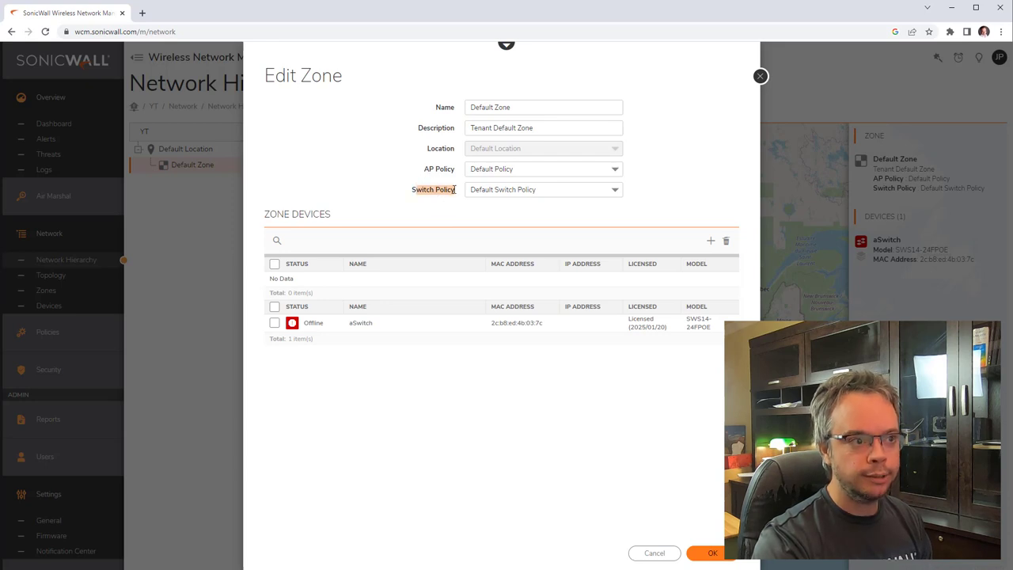
{"action": "left_click", "coordinate": [617, 190]}
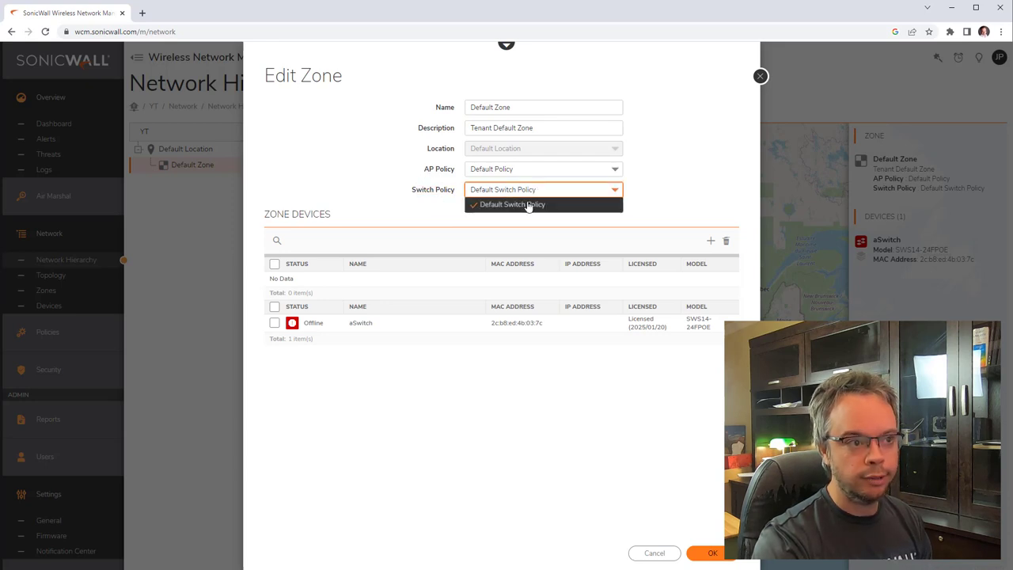
{"action": "left_click", "coordinate": [664, 194]}
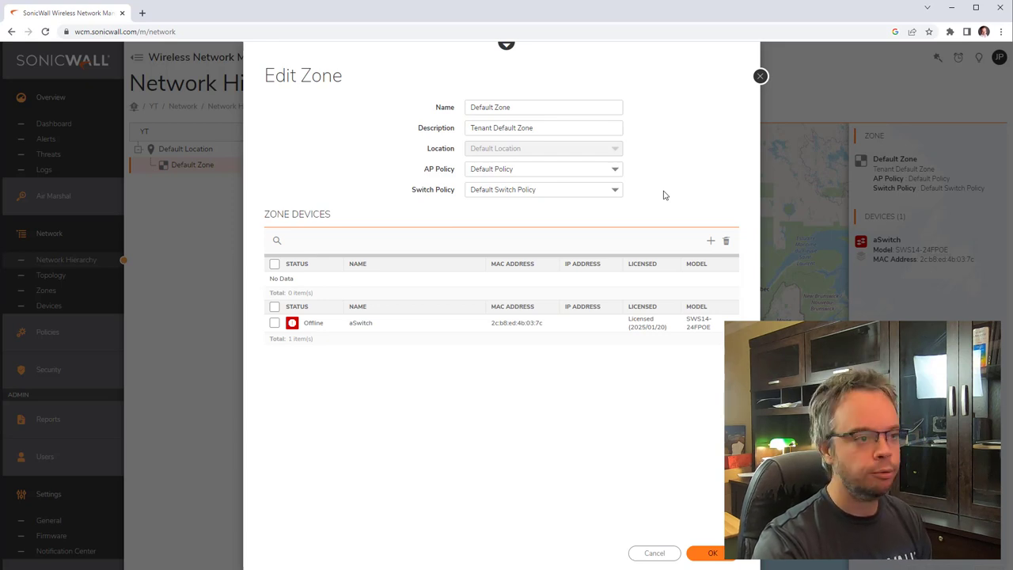
{"action": "left_click", "coordinate": [706, 551]}
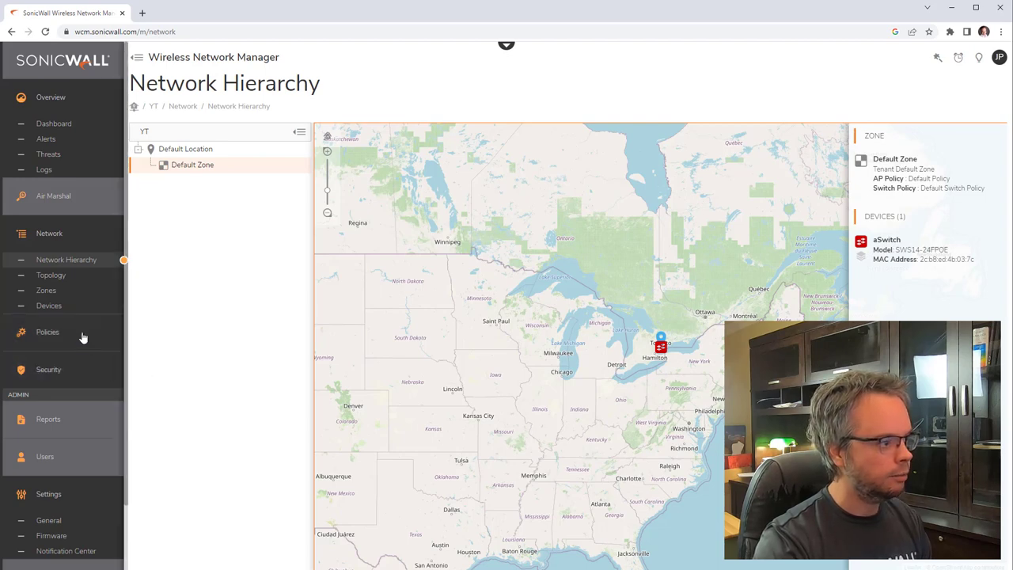
Open Default Switch Policy for editing from the Policies > Switch Policies list.
{"action": "left_click", "coordinate": [83, 334]}
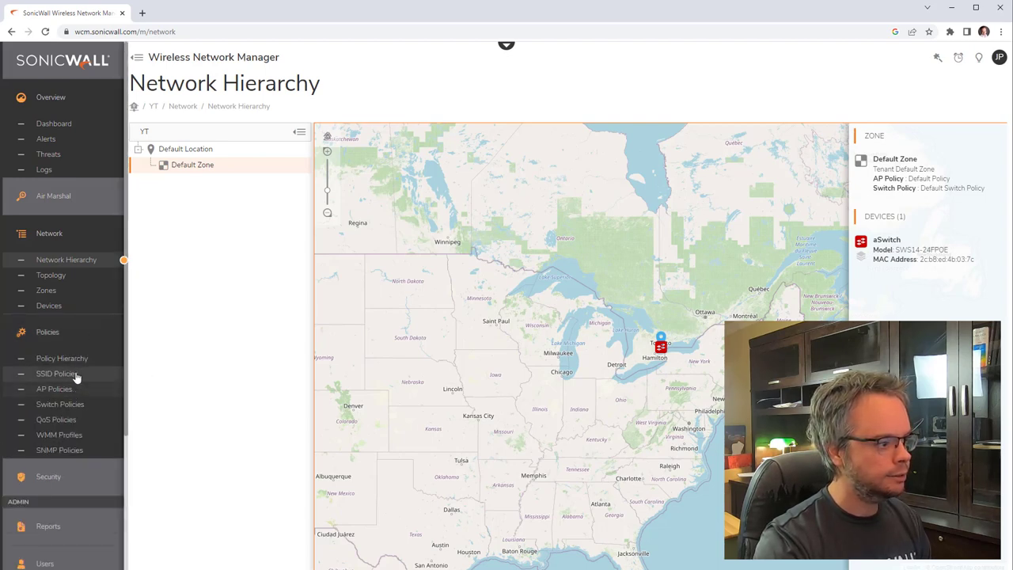
{"action": "left_click", "coordinate": [73, 405]}
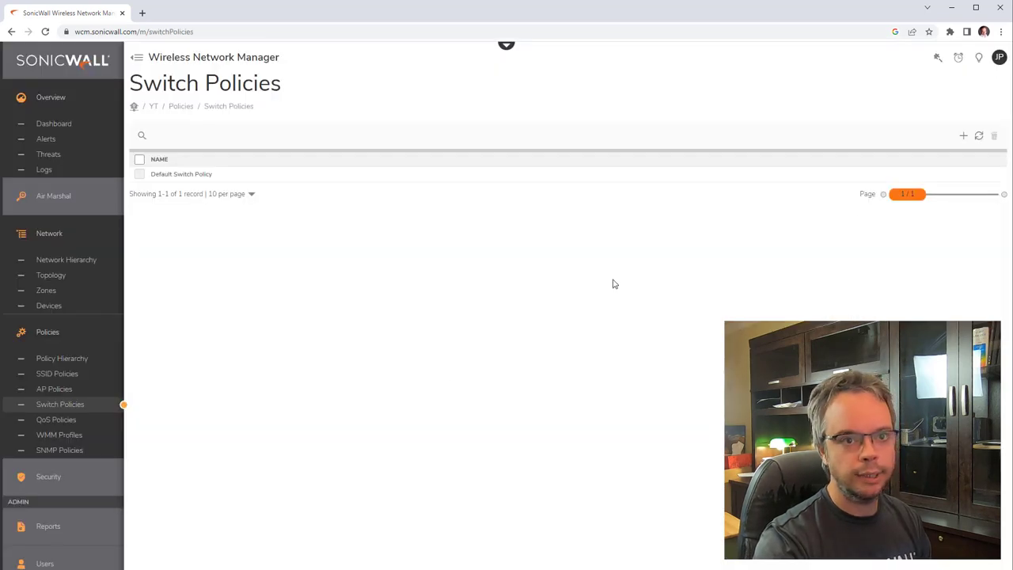
{"action": "left_click", "coordinate": [963, 174]}
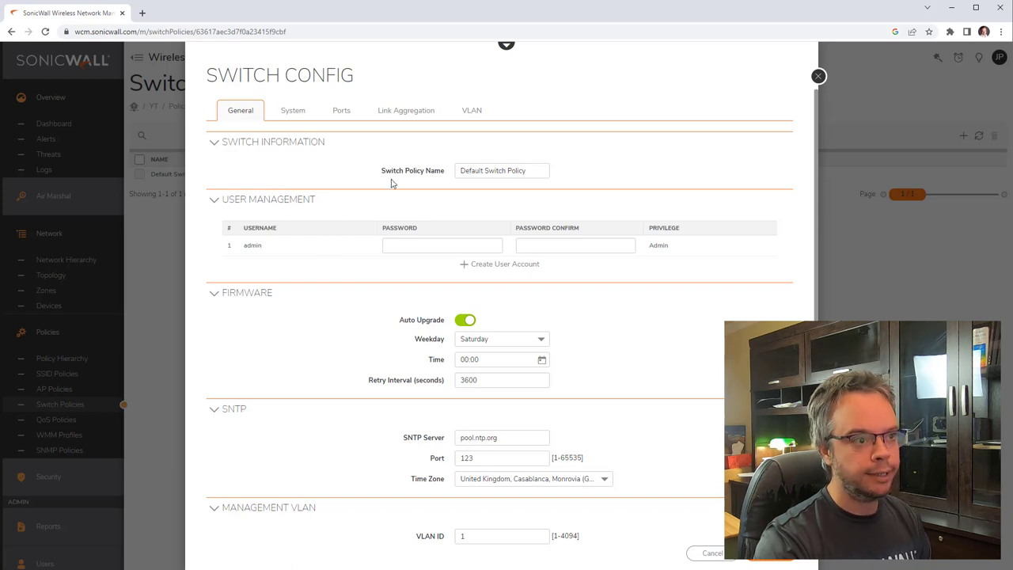
Look over the Switch Config General tab fields, including the admin password, then show the System tab.
{"action": "left_click", "coordinate": [539, 171]}
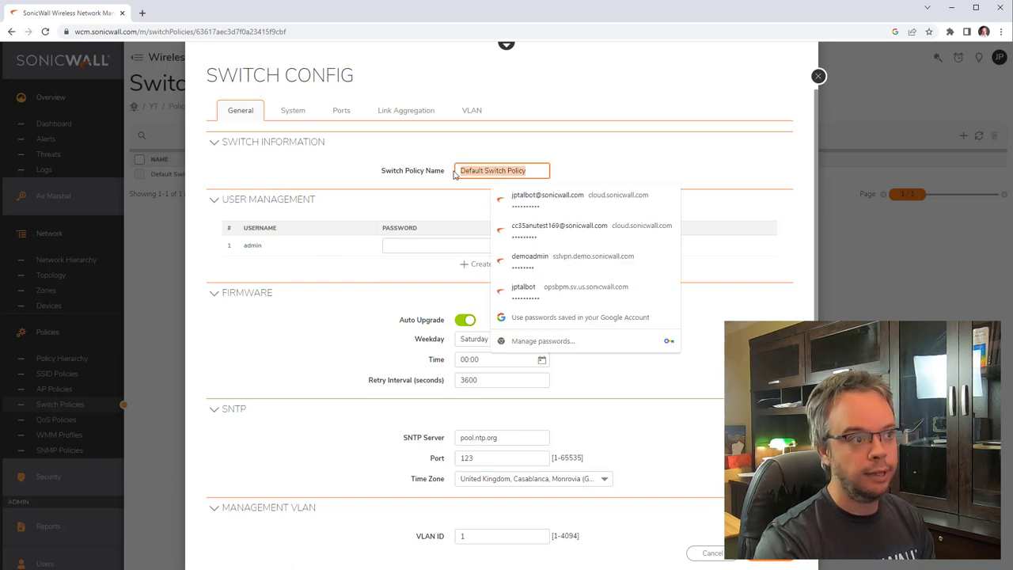
{"action": "left_click", "coordinate": [407, 246]}
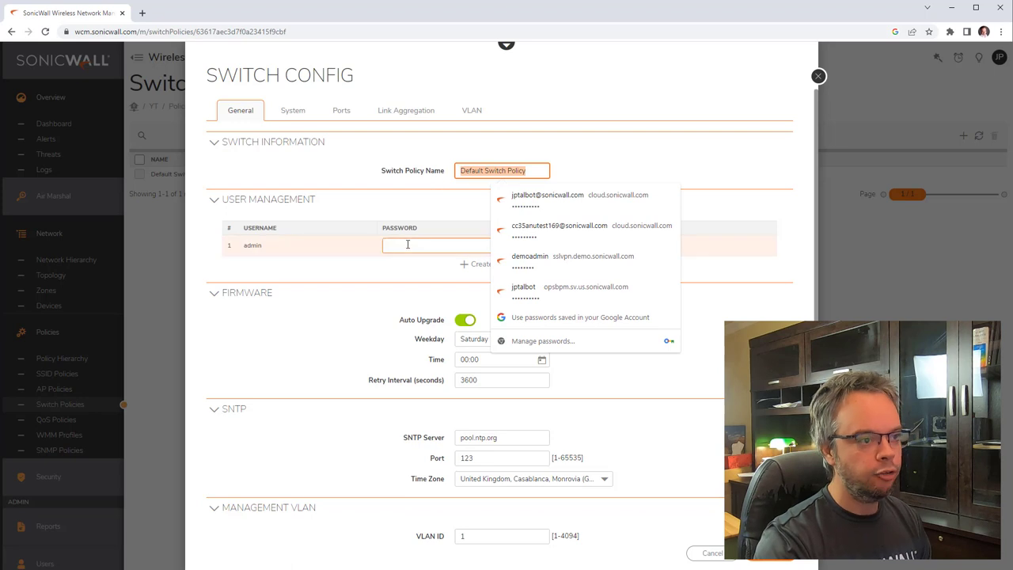
{"action": "left_click", "coordinate": [262, 286]}
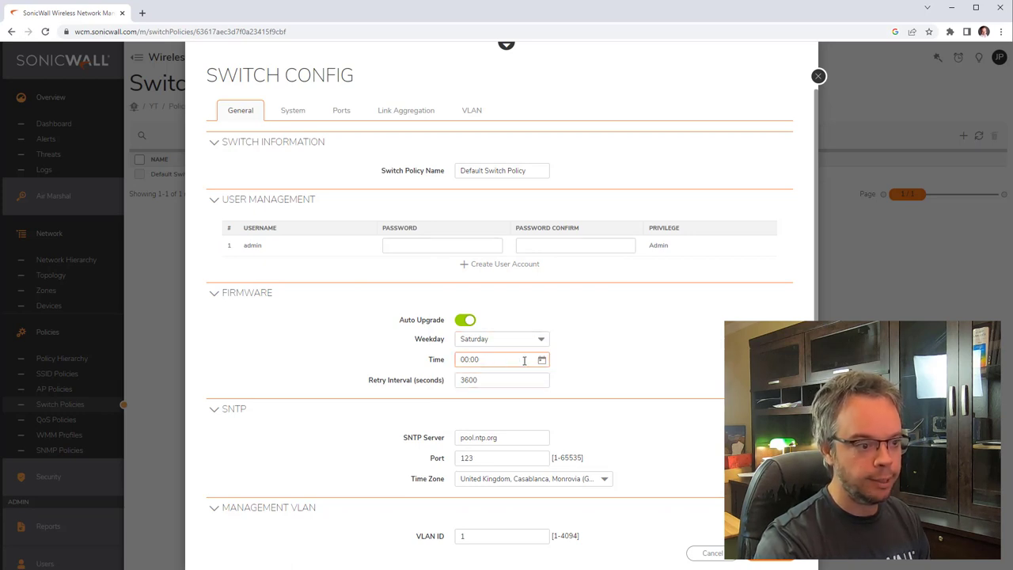
{"action": "scroll", "coordinate": [273, 349], "scroll_direction": "down", "scroll_amount": 1}
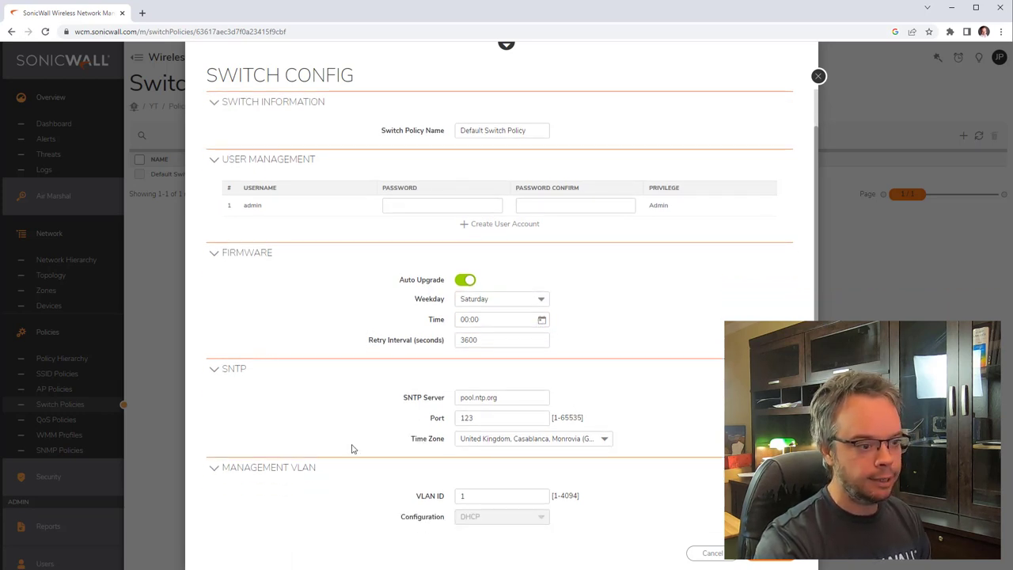
{"action": "scroll", "coordinate": [360, 312], "scroll_direction": "up", "scroll_amount": 1}
{"action": "left_click", "coordinate": [303, 111]}
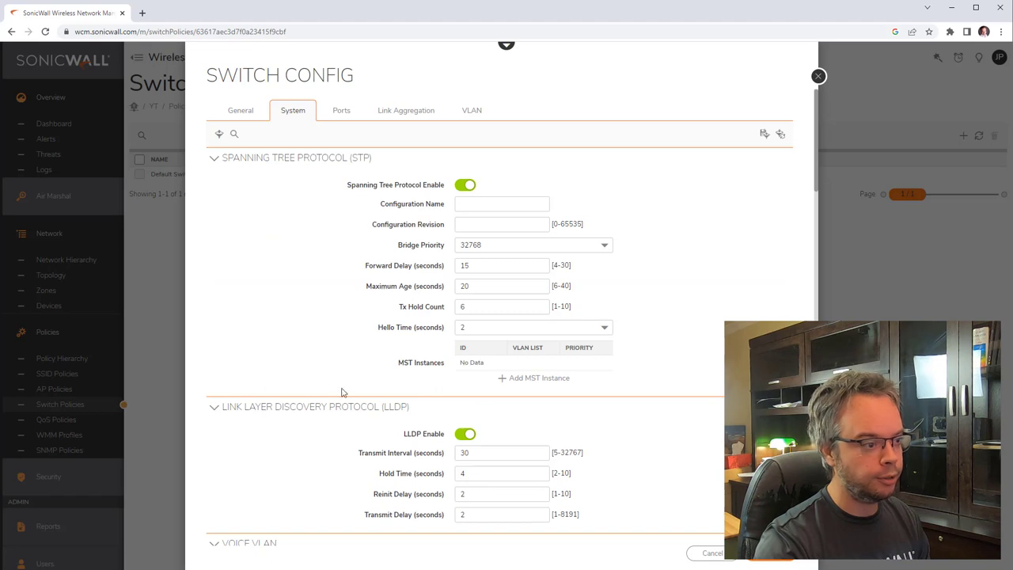
Scroll through the System tab sections, including Spanning Tree and LLDP, and back up.
{"action": "scroll", "coordinate": [402, 412], "scroll_direction": "down", "scroll_amount": 6}
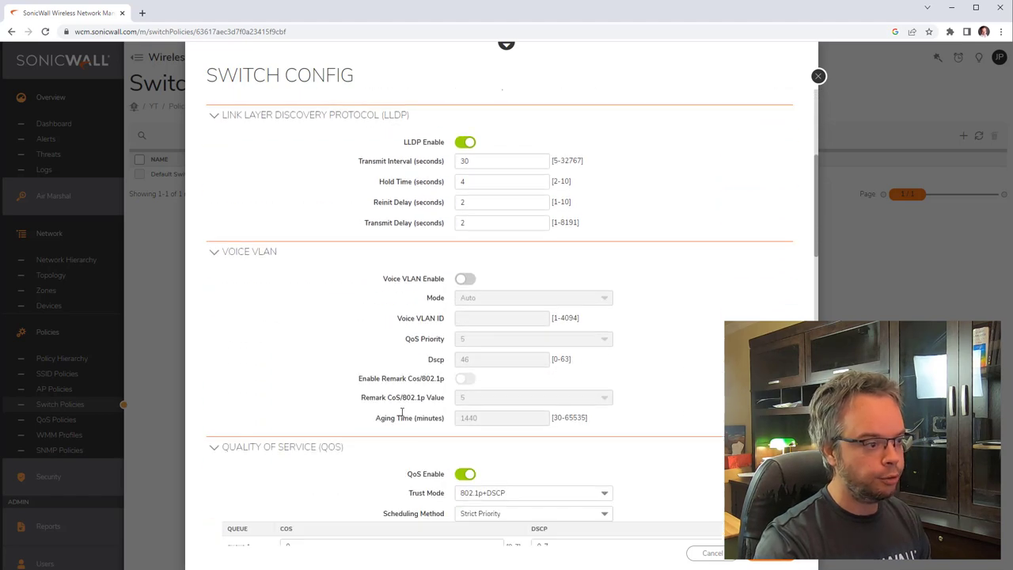
{"action": "scroll", "coordinate": [402, 411], "scroll_direction": "down", "scroll_amount": 5}
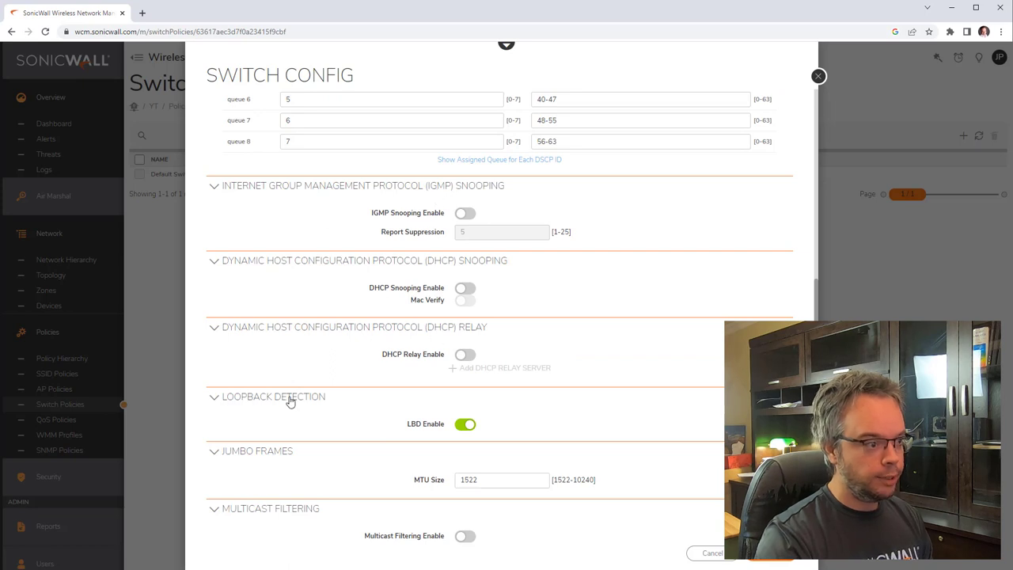
{"action": "scroll", "coordinate": [386, 427], "scroll_direction": "down", "scroll_amount": 3}
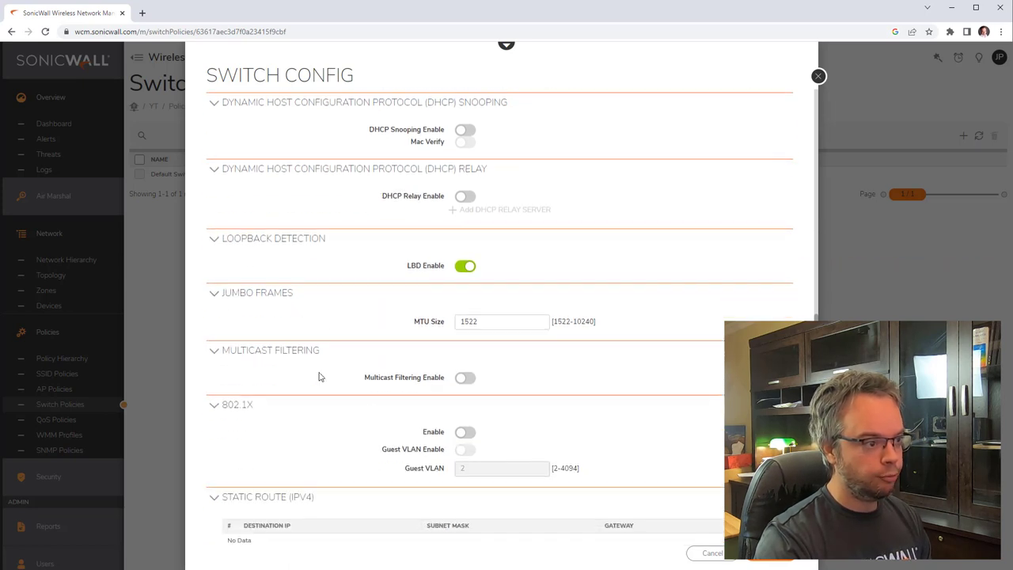
{"action": "scroll", "coordinate": [319, 376], "scroll_direction": "down", "scroll_amount": 3}
{"action": "scroll", "coordinate": [323, 390], "scroll_direction": "down", "scroll_amount": 2}
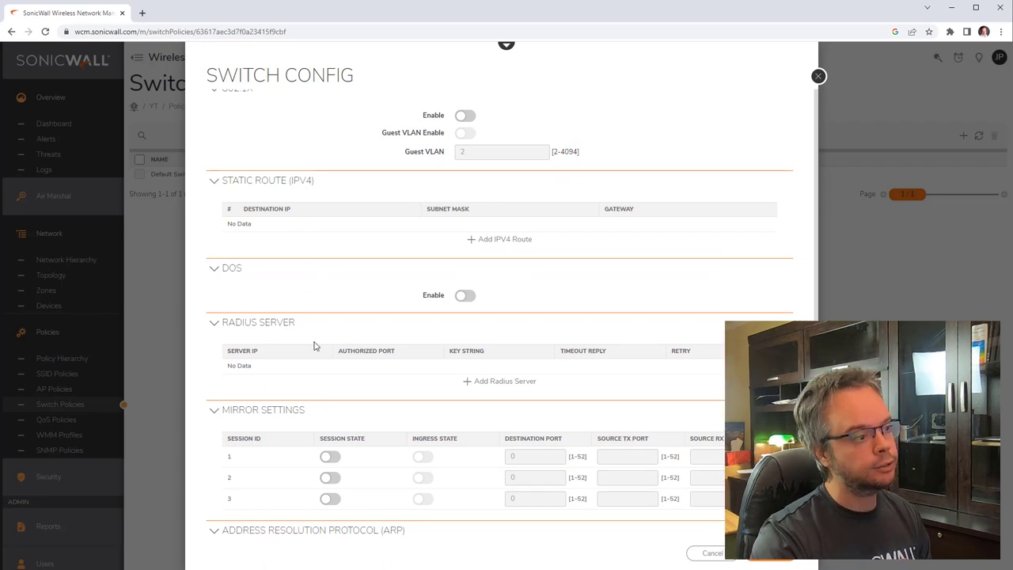
{"action": "scroll", "coordinate": [308, 439], "scroll_direction": "down", "scroll_amount": 3}
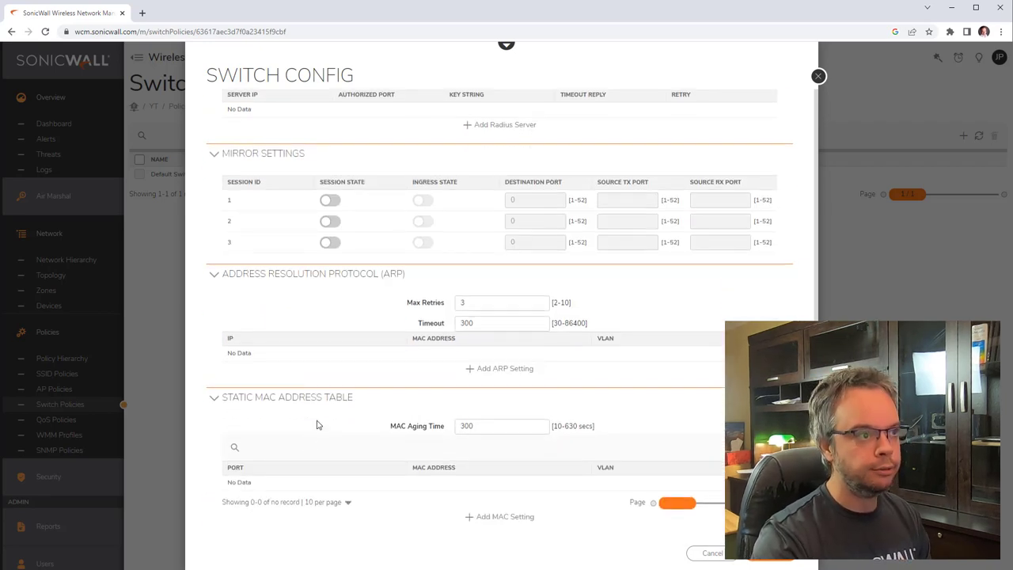
{"action": "scroll", "coordinate": [385, 163], "scroll_direction": "up", "scroll_amount": 20}
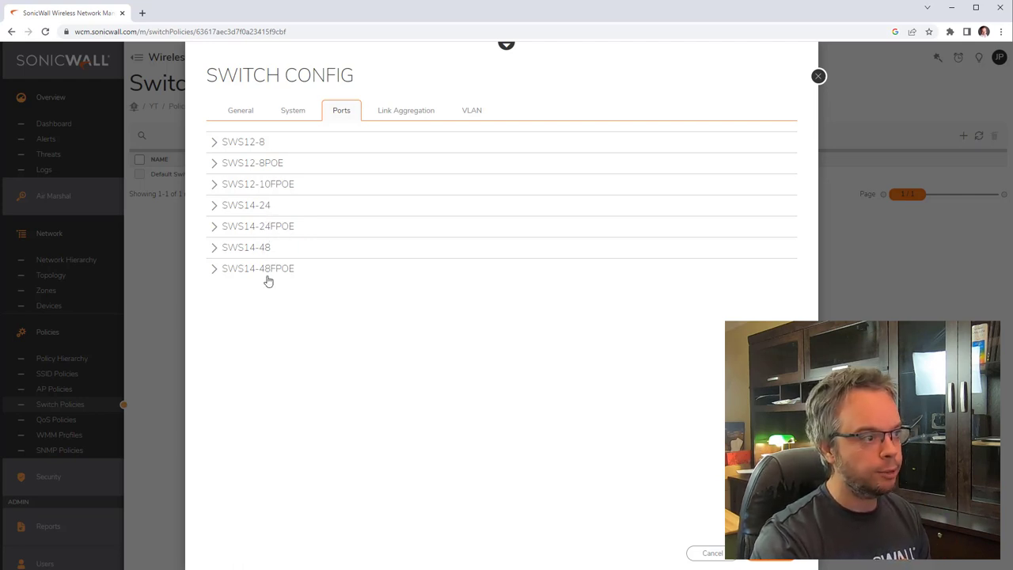
Inspect SWS14-24FPOE port settings, then its Link Aggregation and VLAN tables.
{"action": "left_click", "coordinate": [234, 232]}
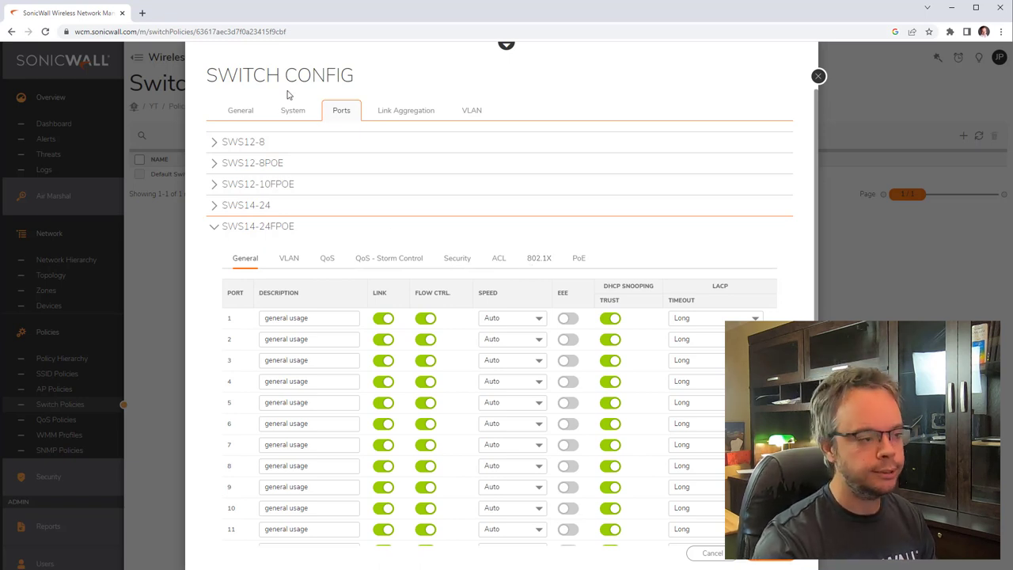
{"action": "left_click", "coordinate": [424, 113]}
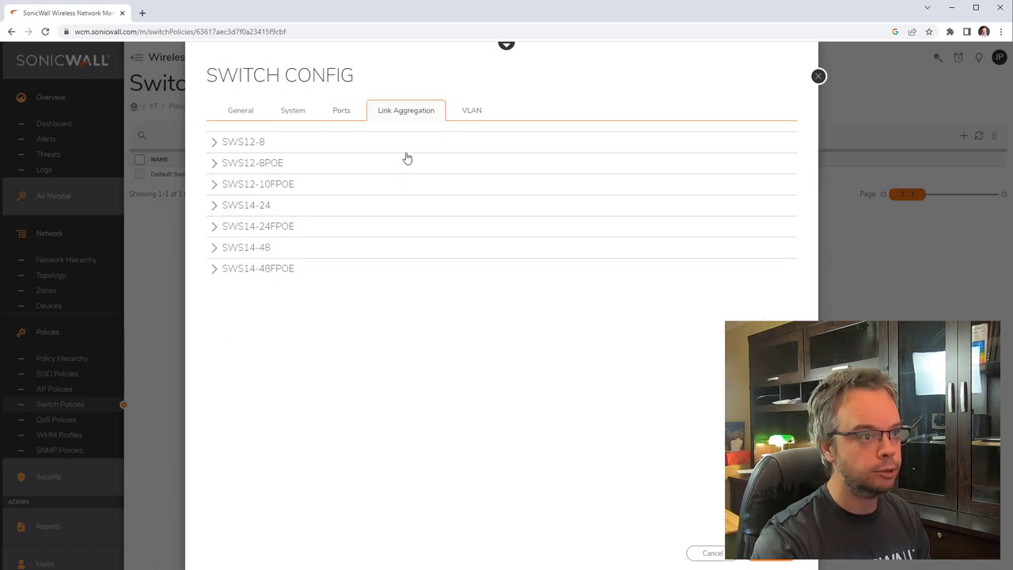
{"action": "left_click", "coordinate": [471, 112]}
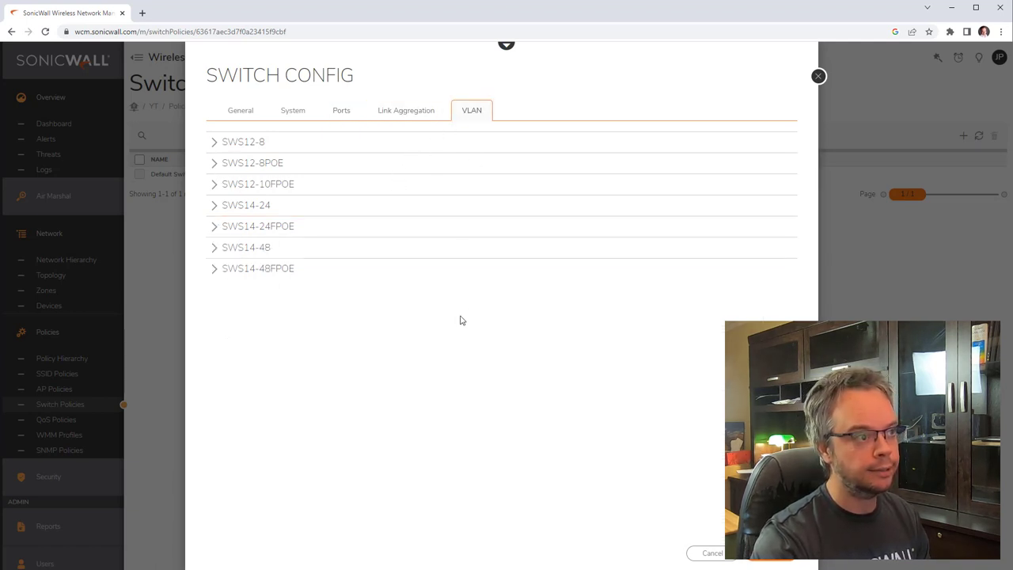
{"action": "left_click", "coordinate": [215, 229]}
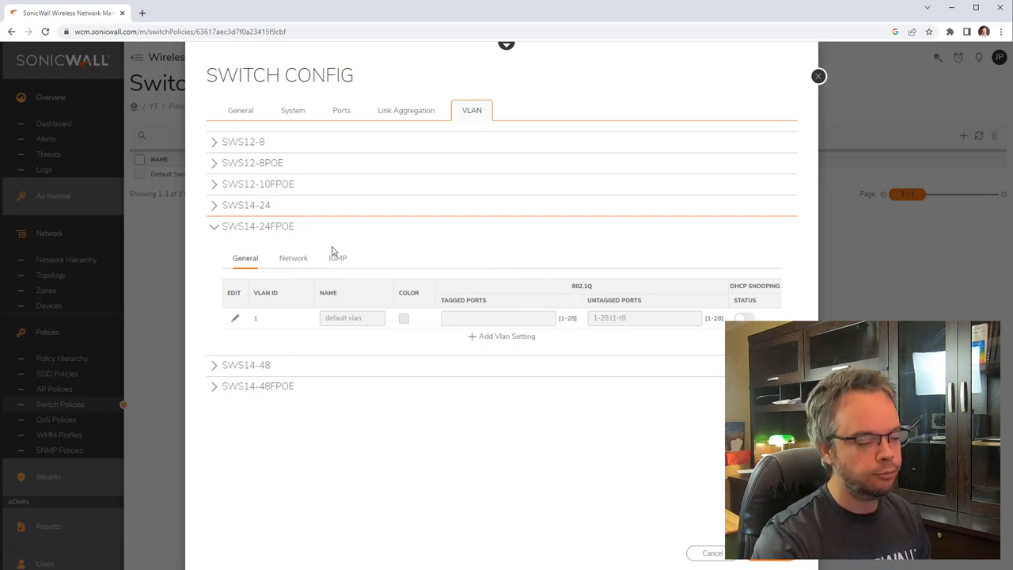
Return to the General tab, select the Default Switch Policy name, and close Switch Config.
{"action": "left_click", "coordinate": [240, 113]}
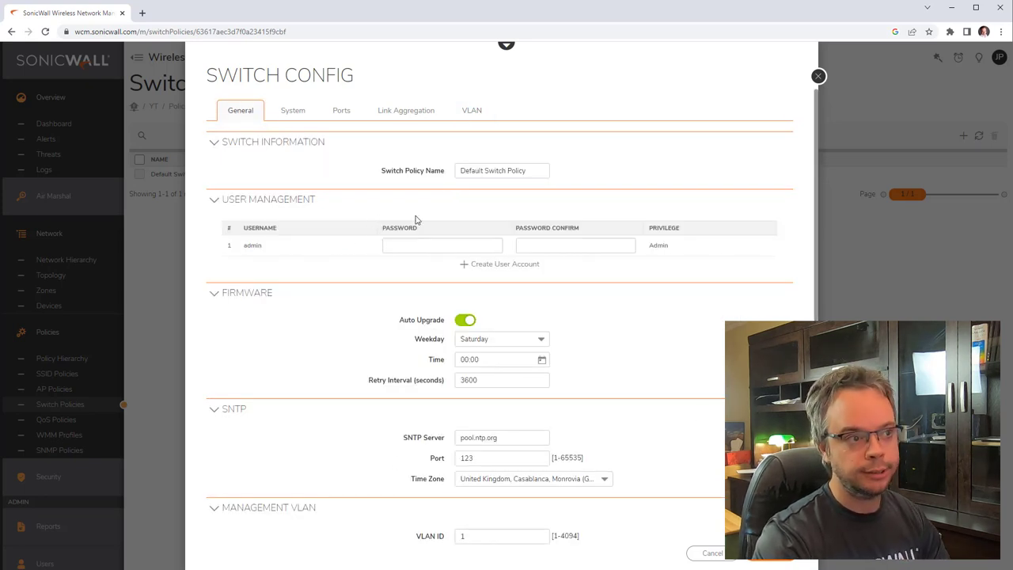
{"action": "left_click_drag", "start_coordinate": [527, 177], "coordinate": [433, 171]}
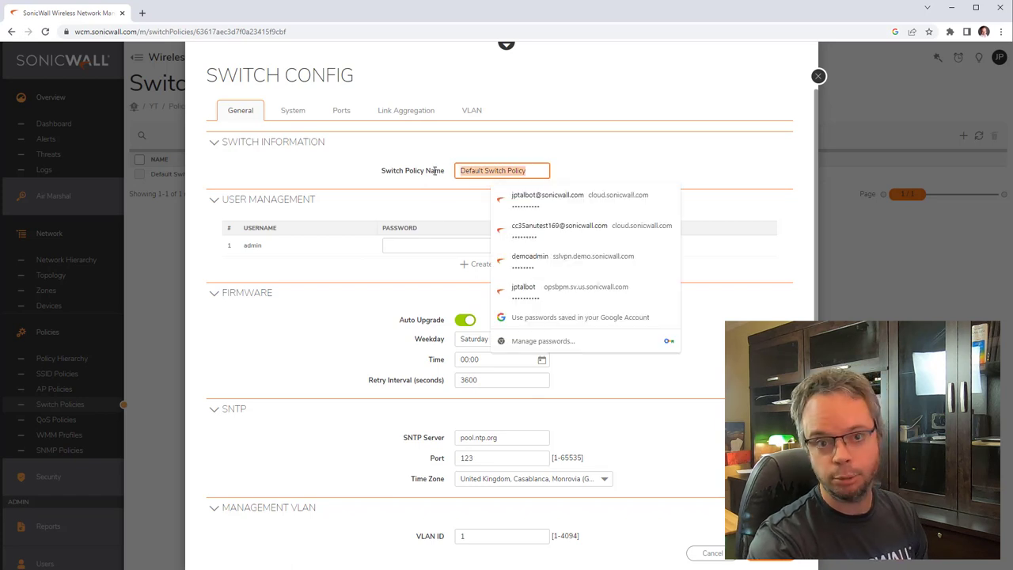
{"action": "left_click", "coordinate": [819, 76]}
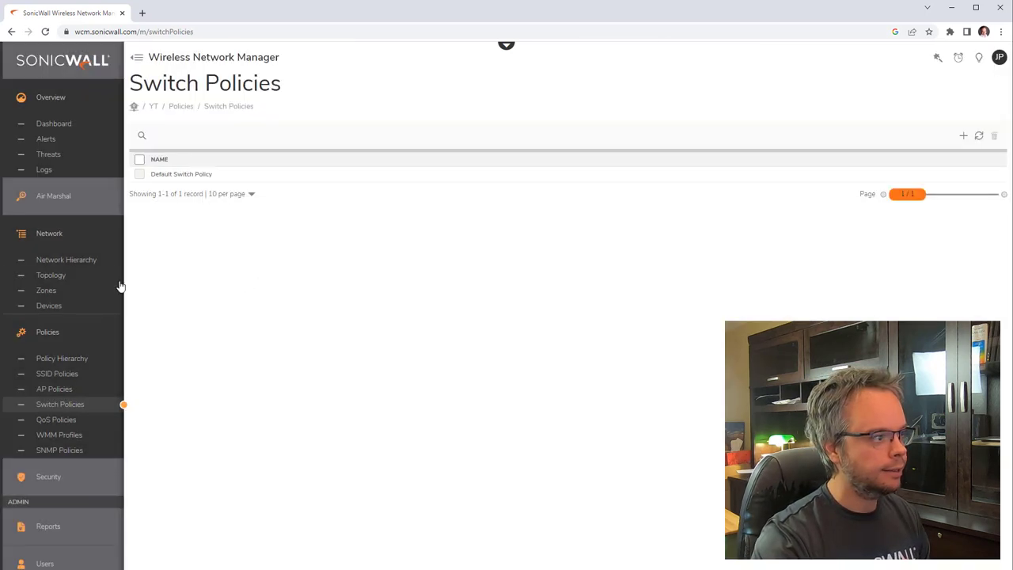
Recheck Default Zone's devices on Network Hierarchy, then list switches on the Devices page.
{"action": "left_click", "coordinate": [86, 264]}
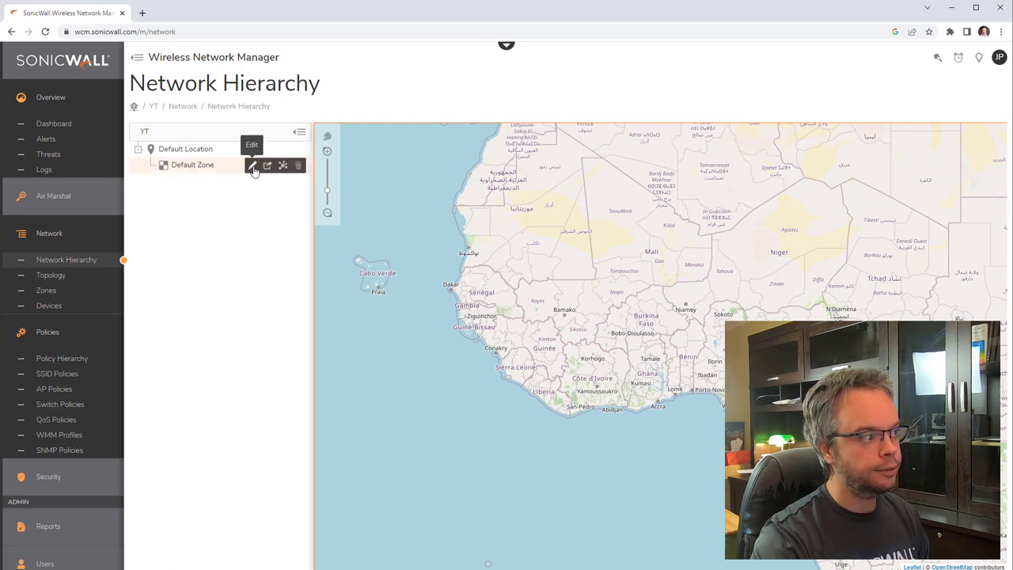
{"action": "left_click", "coordinate": [253, 166]}
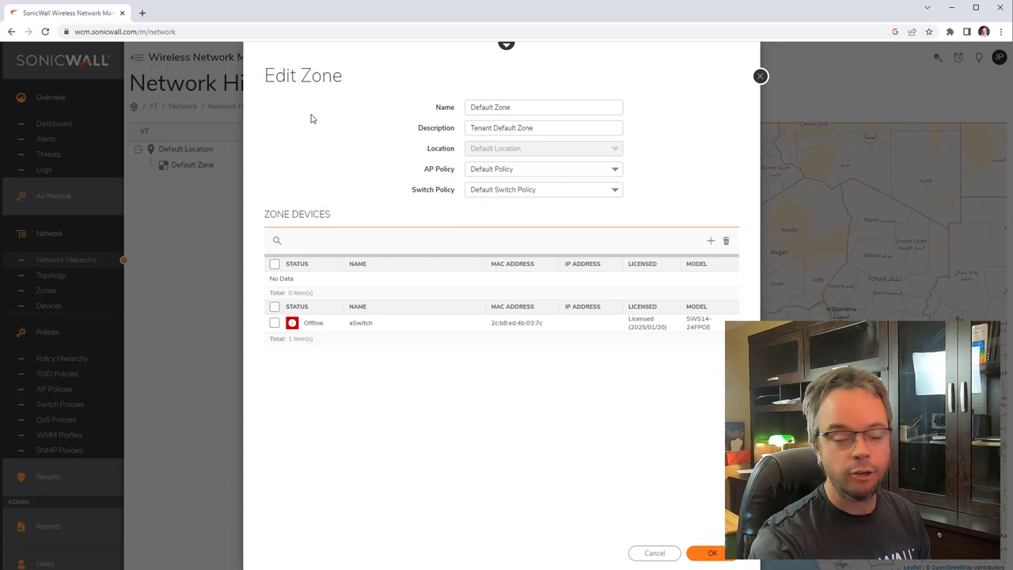
{"action": "left_click", "coordinate": [759, 79]}
{"action": "left_click", "coordinate": [61, 307]}
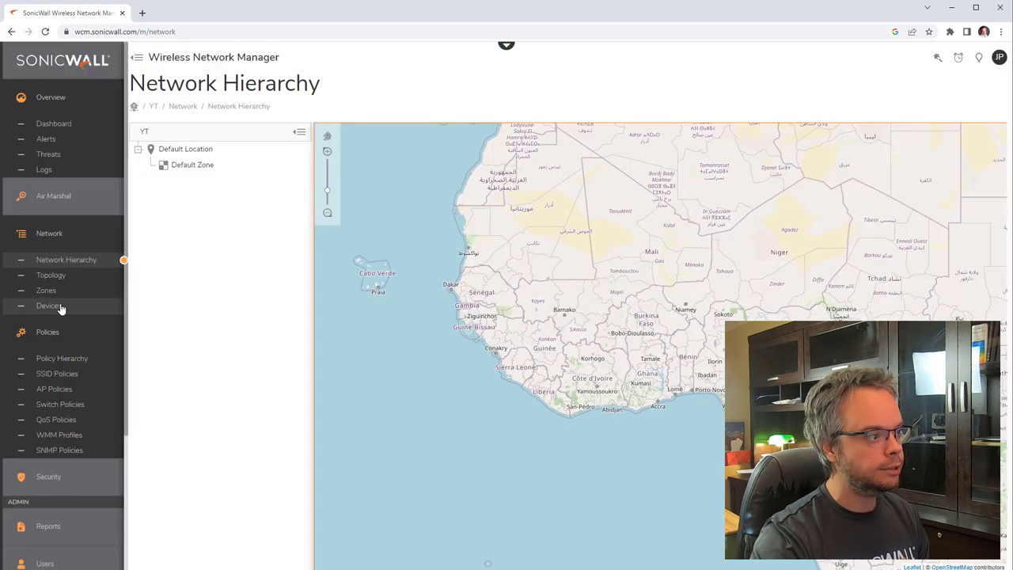
{"action": "left_click", "coordinate": [654, 140]}
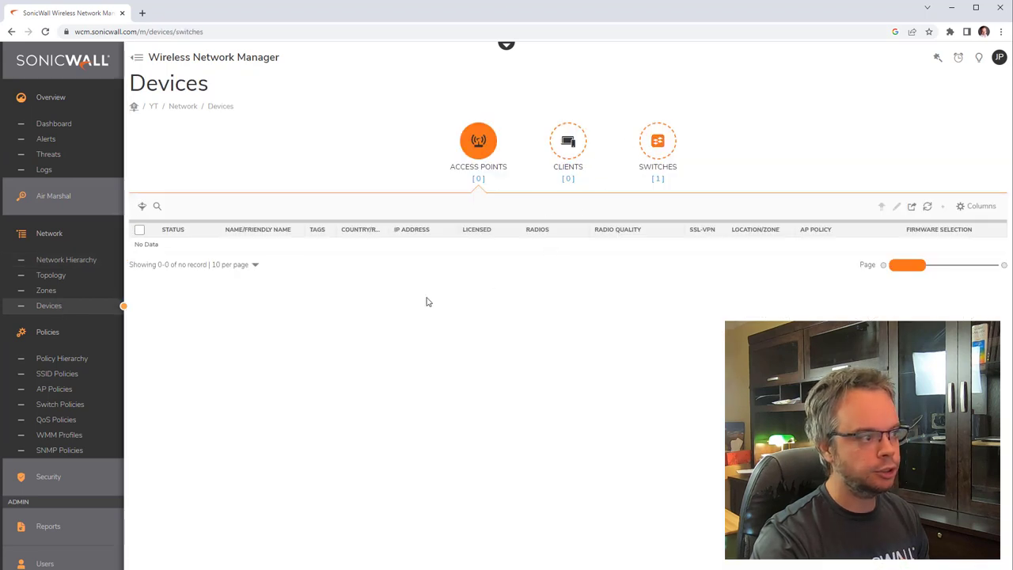
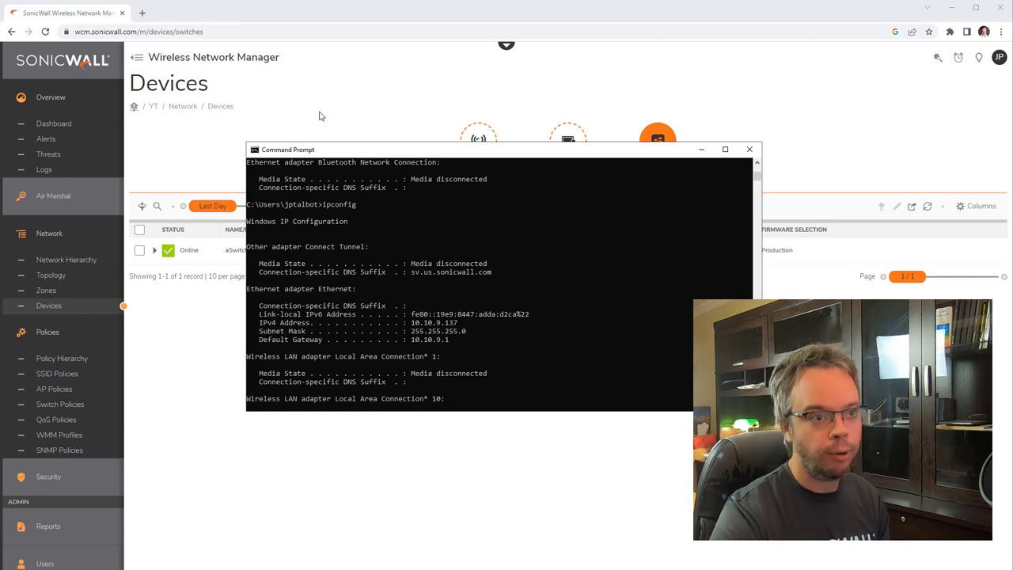
Minimize the Command Prompt window after confirming the PC's IPv4 10.10.9.137 and gateway 10.10.9.1.
{"action": "left_click", "coordinate": [708, 151]}
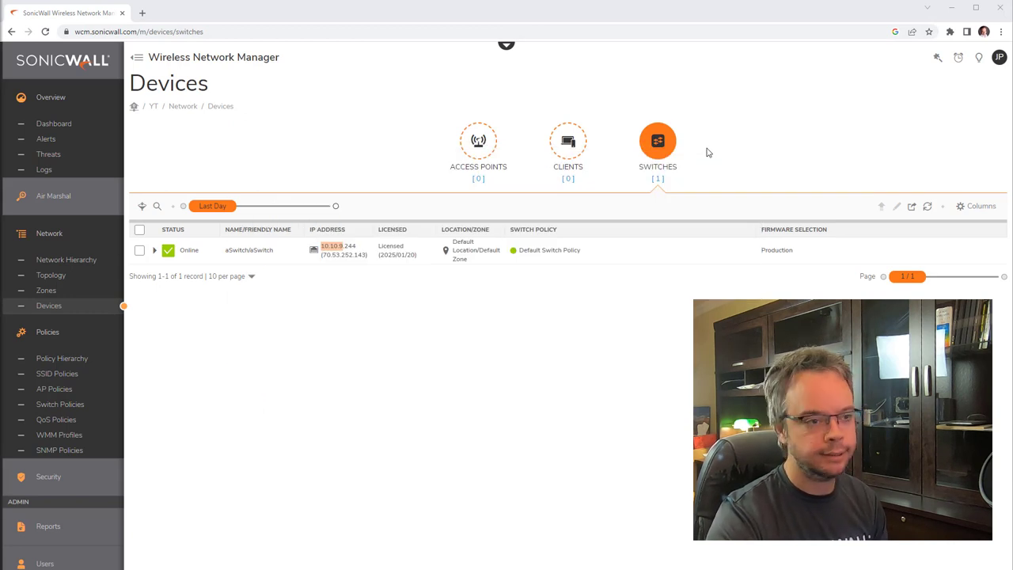
{"action": "mouse_move", "coordinate": [677, 250]}
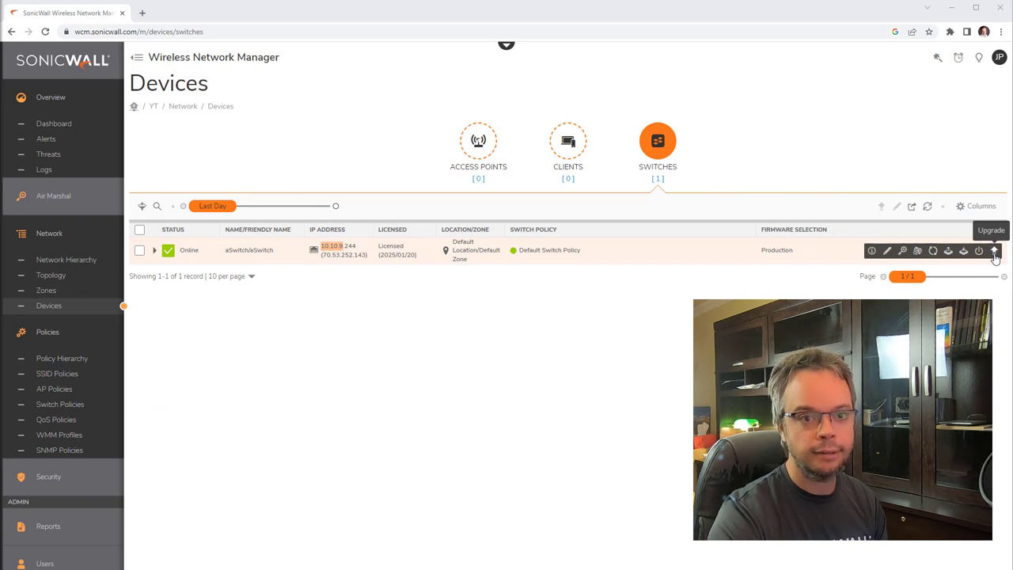
Compare aSwitch's firmware IMG-1.2.0.0-5 with the Production v1.2.0.0-5 release in Firmware Upgrade.
{"action": "left_click", "coordinate": [994, 251]}
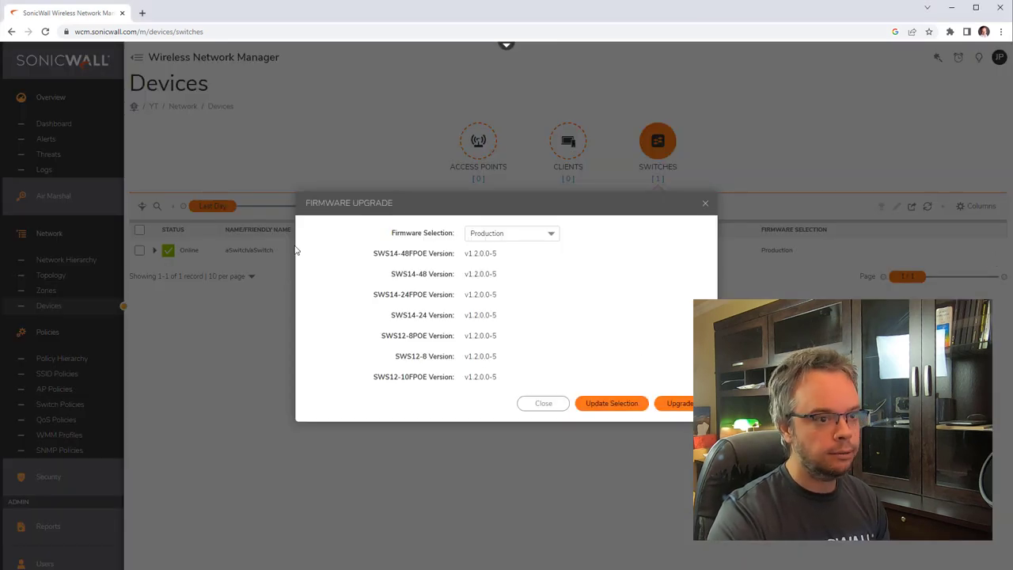
{"action": "left_click", "coordinate": [703, 205]}
{"action": "left_click", "coordinate": [154, 250]}
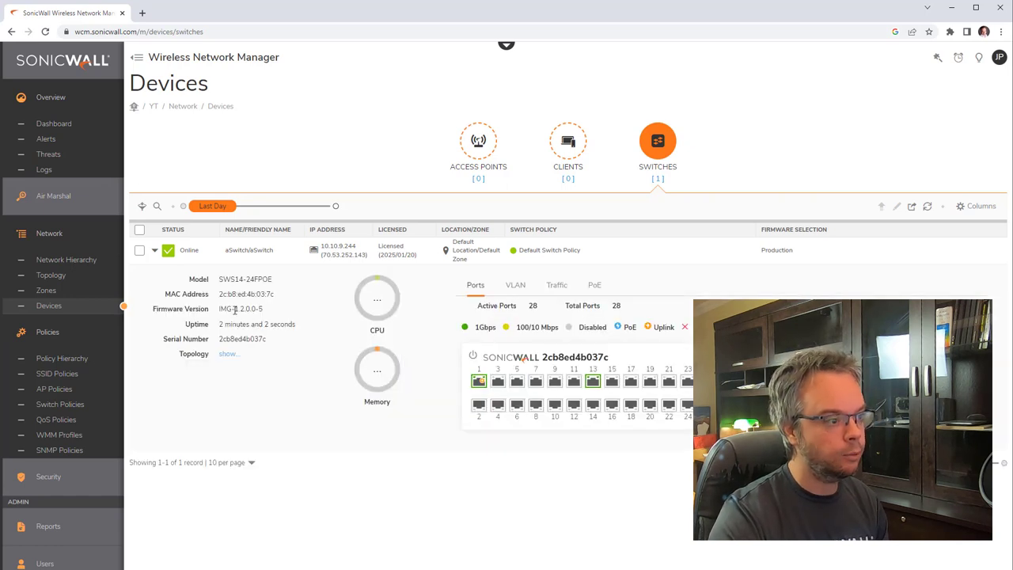
{"action": "left_click_drag", "start_coordinate": [234, 309], "coordinate": [263, 310]}
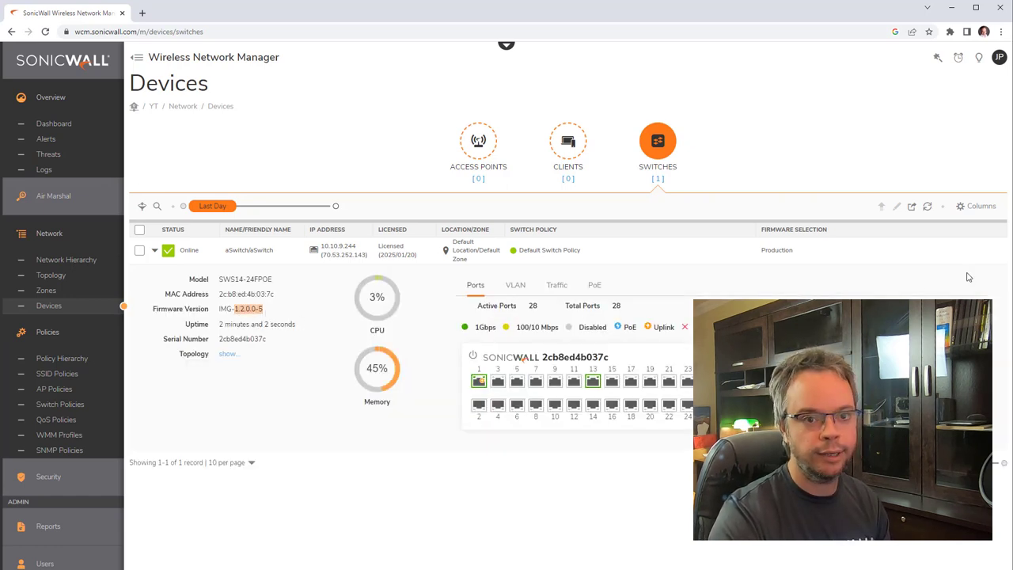
{"action": "left_click", "coordinate": [996, 251]}
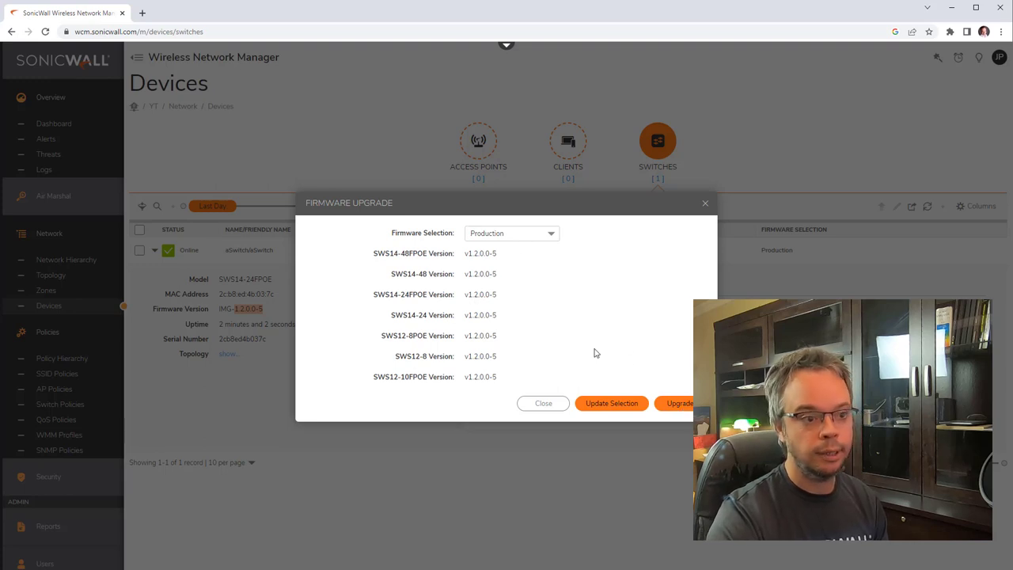
{"action": "left_click", "coordinate": [705, 205]}
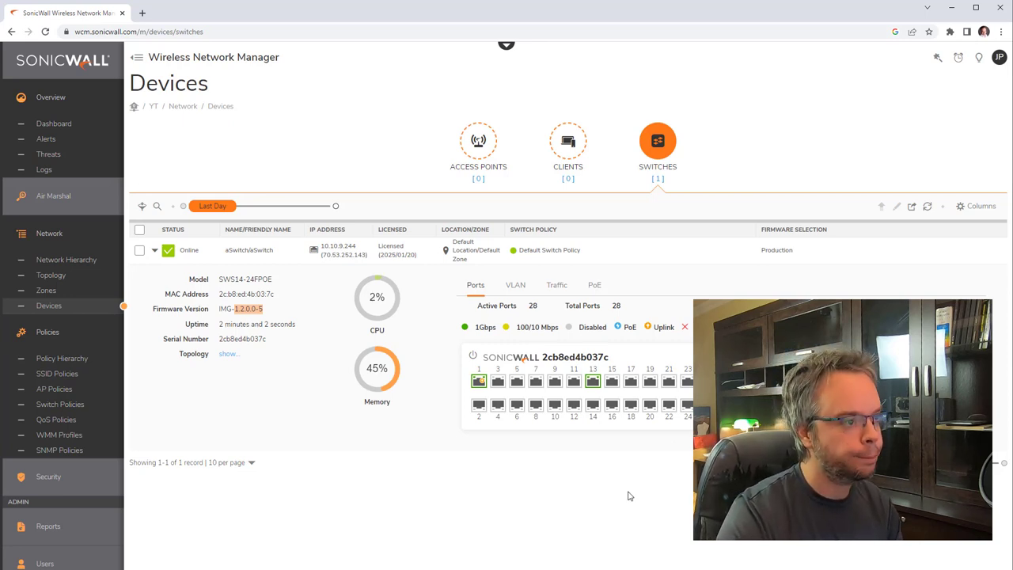
{"action": "mouse_move", "coordinate": [751, 249]}
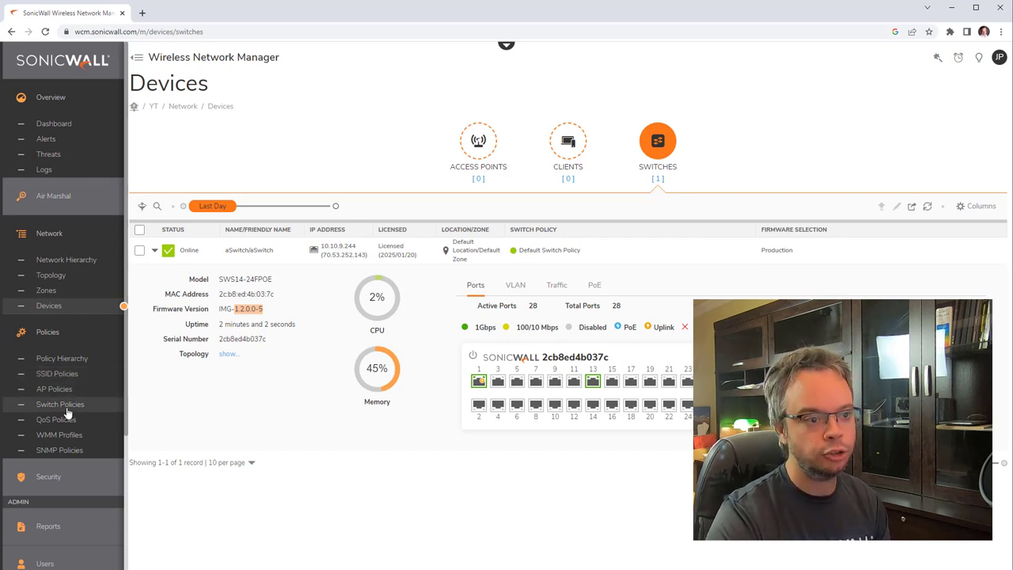
{"action": "mouse_move", "coordinate": [877, 254]}
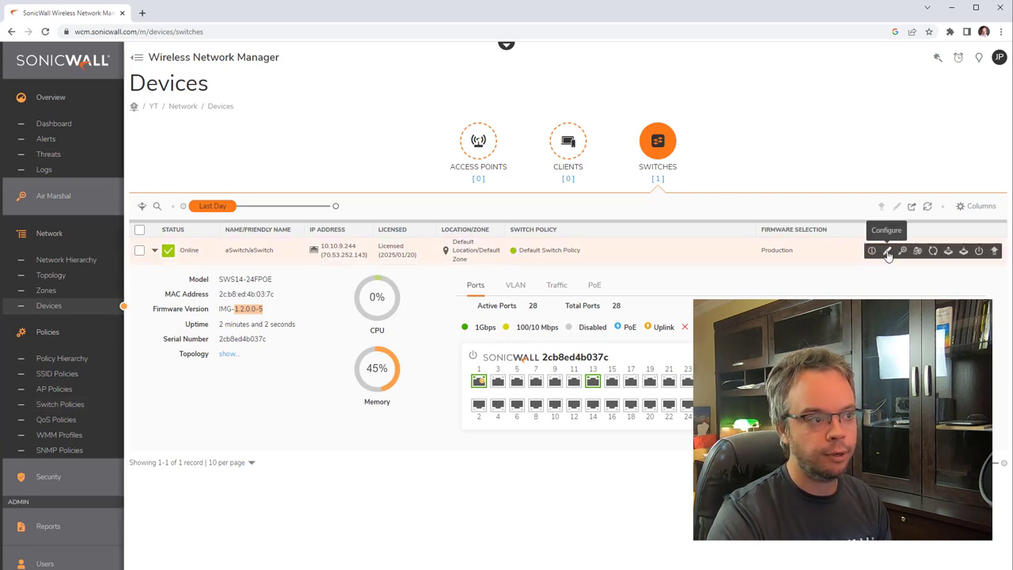
Open aSwitch's Switch Config and select the switch name aSwitch.
{"action": "left_click", "coordinate": [889, 255]}
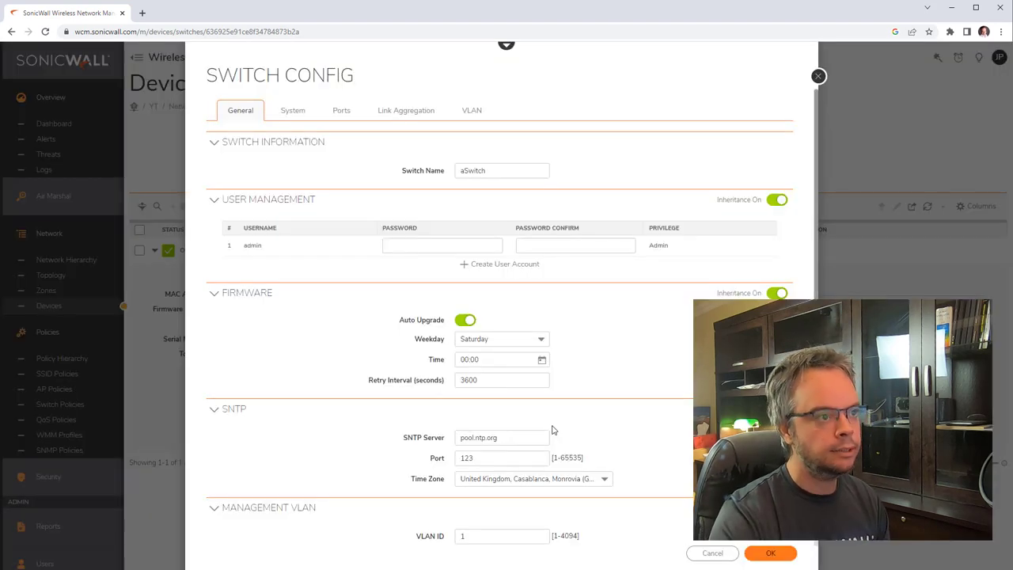
{"action": "left_click", "coordinate": [510, 171]}
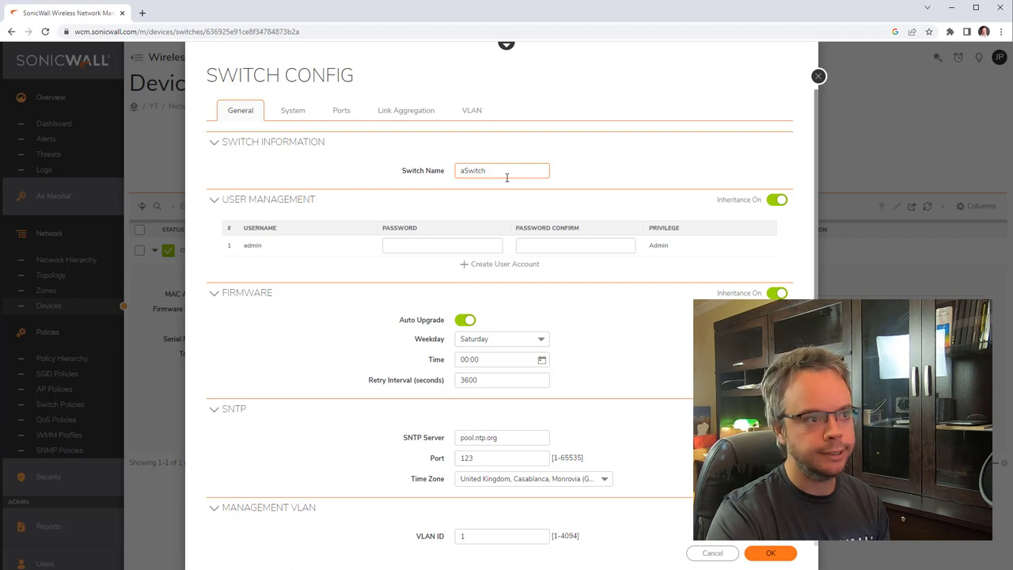
{"action": "left_click_drag", "start_coordinate": [507, 177], "coordinate": [425, 170]}
{"action": "left_click", "coordinate": [366, 196]}
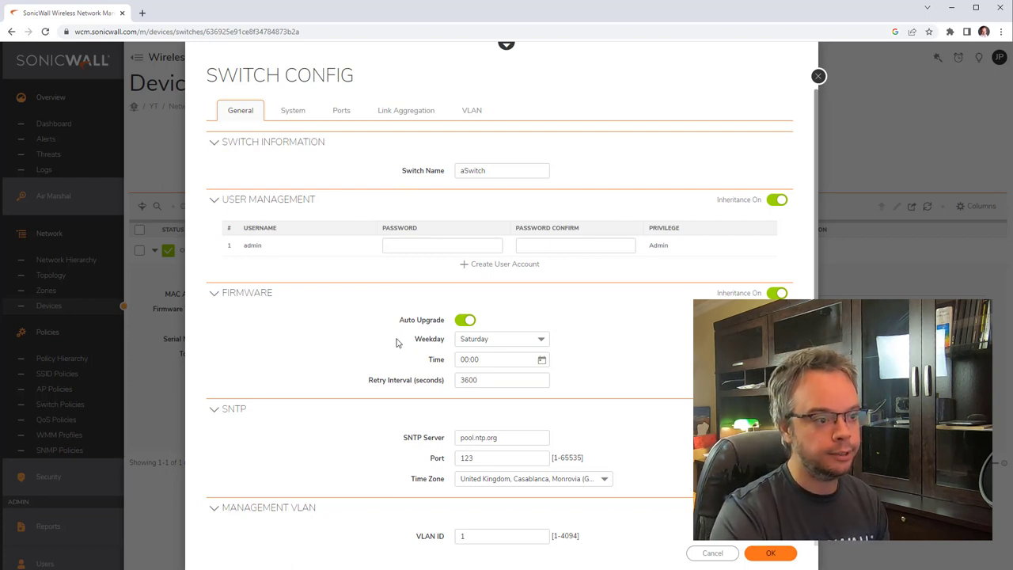
Turn off firmware Auto Upgrade and review the management VLAN 1 settings on DHCP.
{"action": "left_click", "coordinate": [464, 321]}
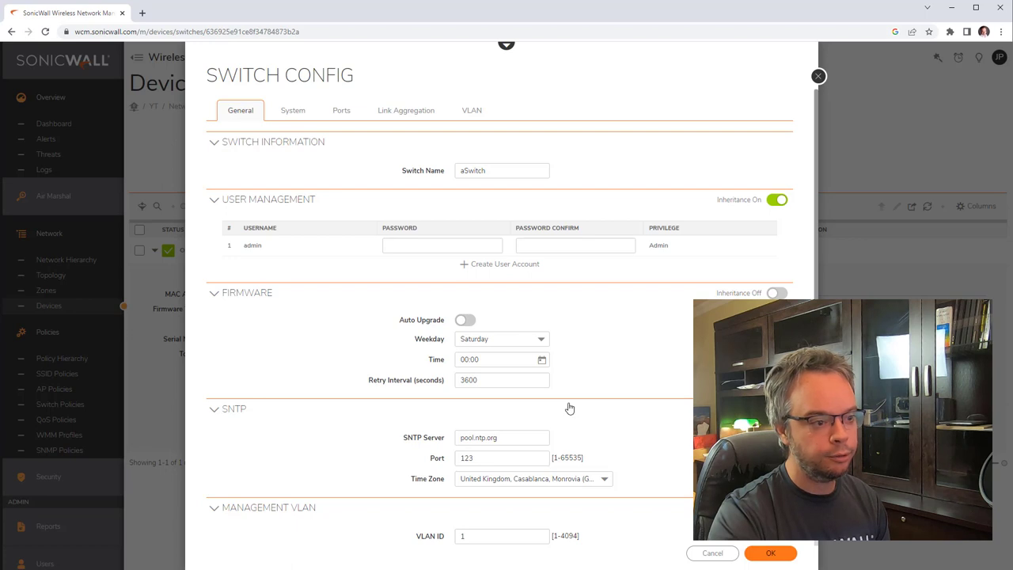
{"action": "scroll", "coordinate": [567, 407], "scroll_direction": "down", "scroll_amount": 2}
{"action": "left_click", "coordinate": [463, 430]}
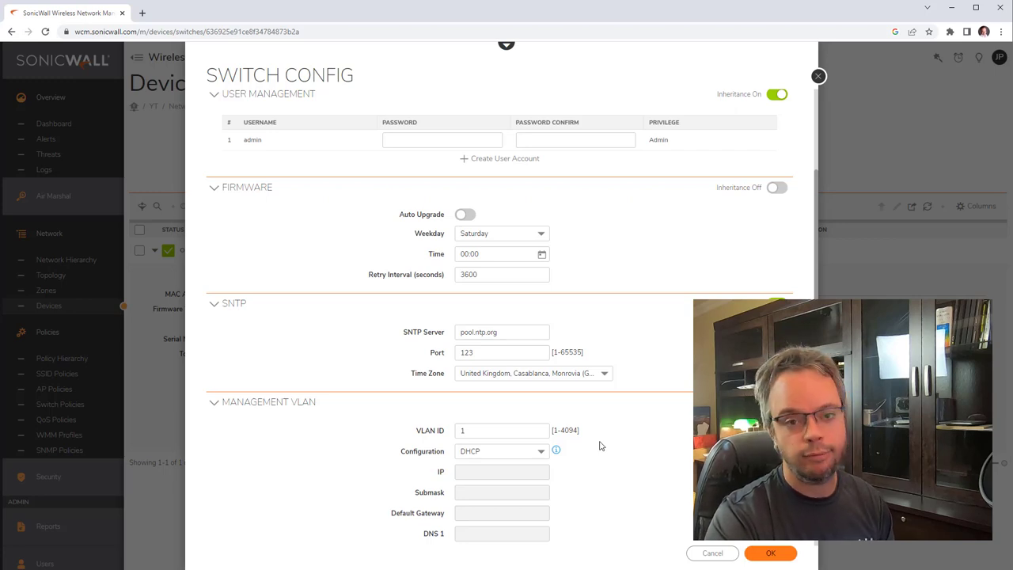
{"action": "scroll", "coordinate": [599, 445], "scroll_direction": "down", "scroll_amount": 1}
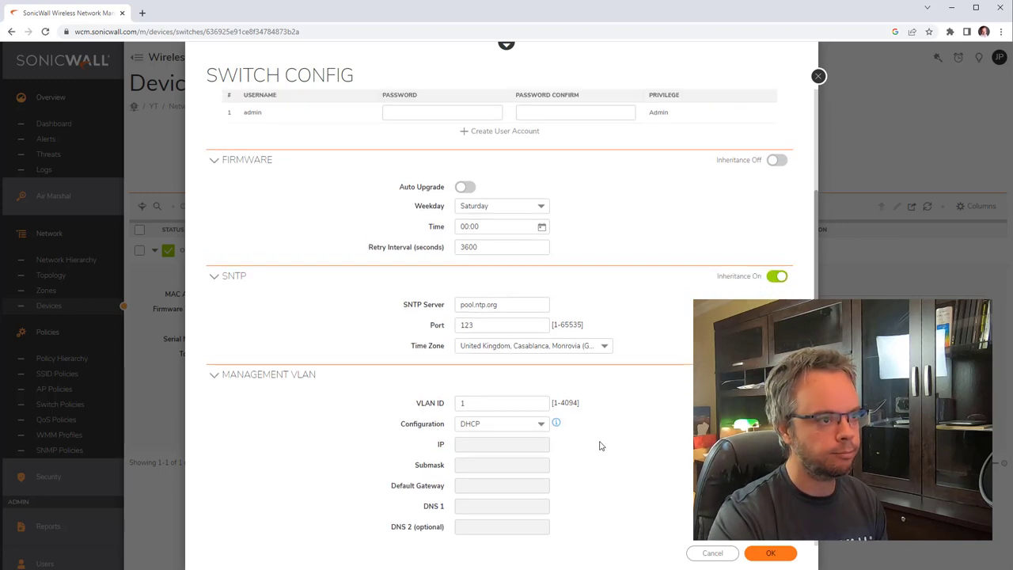
{"action": "scroll", "coordinate": [599, 446], "scroll_direction": "up", "scroll_amount": 4}
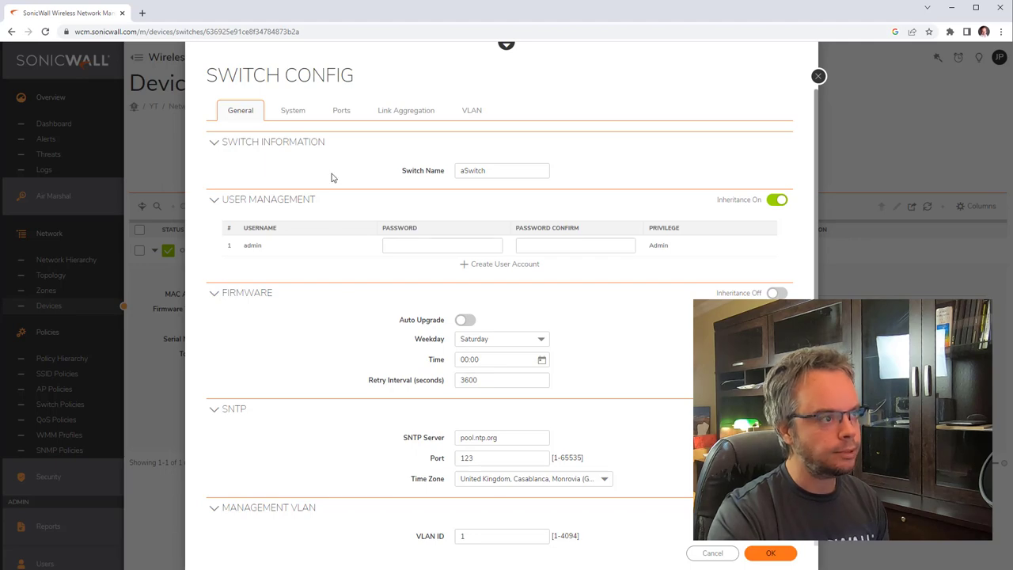
Review the switch's System settings in Switch Config.
{"action": "left_click", "coordinate": [294, 115]}
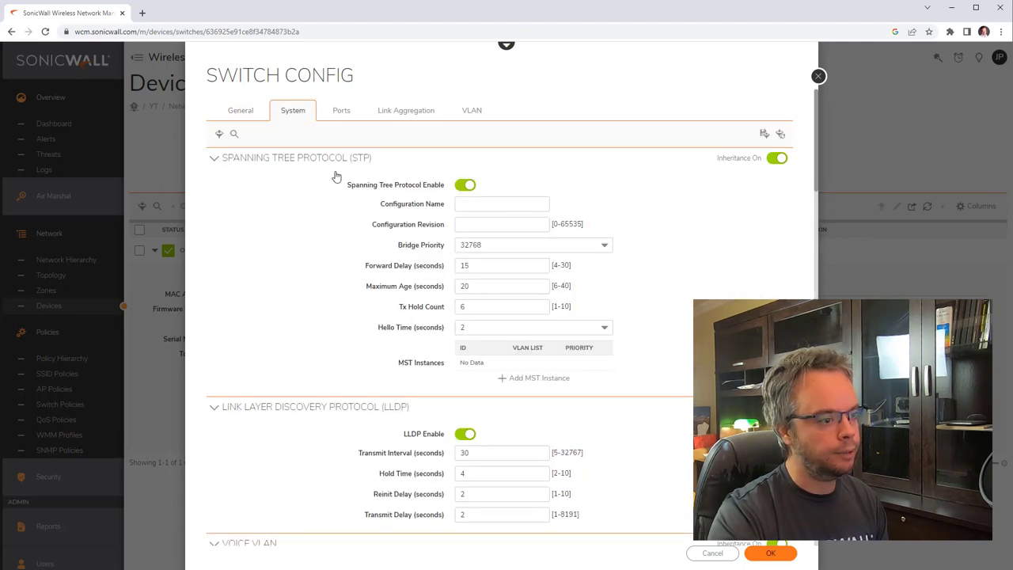
{"action": "scroll", "coordinate": [360, 273], "scroll_direction": "down", "scroll_amount": 3}
{"action": "scroll", "coordinate": [360, 273], "scroll_direction": "down", "scroll_amount": 8}
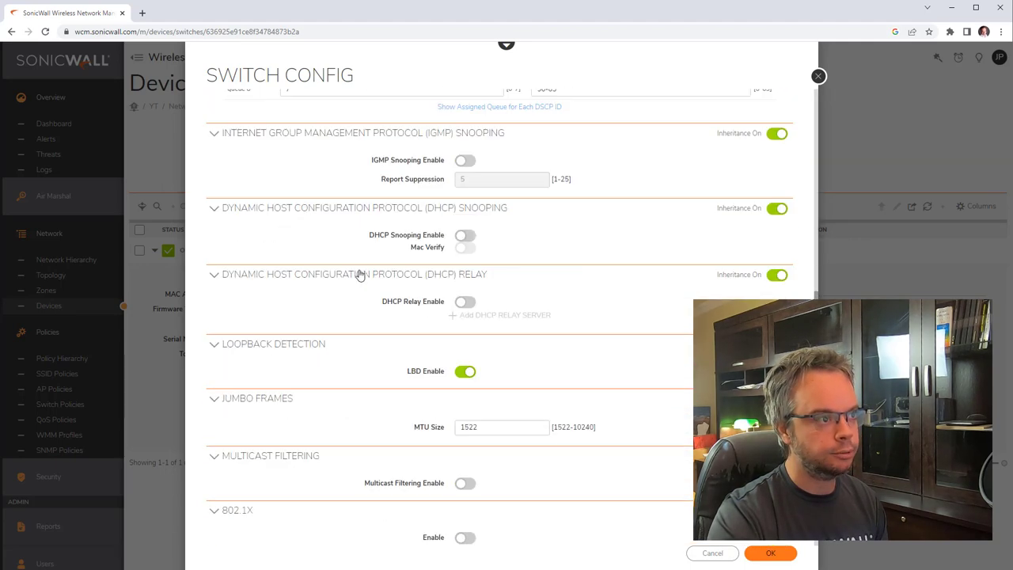
{"action": "scroll", "coordinate": [360, 273], "scroll_direction": "up", "scroll_amount": 11}
Inspect the port descriptions in the Ports > General table, from port 1 to port 16.
{"action": "left_click", "coordinate": [349, 112]}
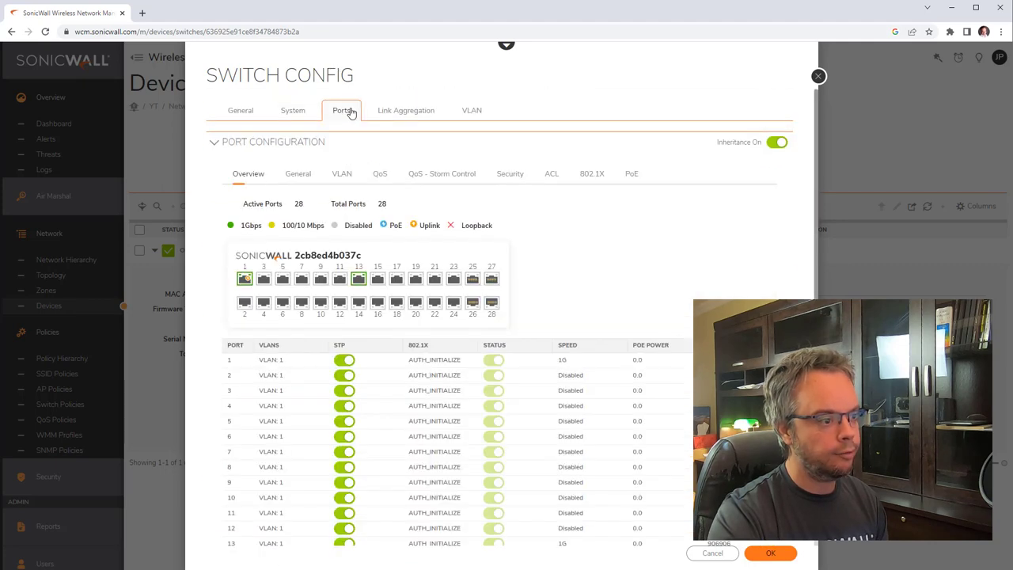
{"action": "left_click", "coordinate": [292, 174]}
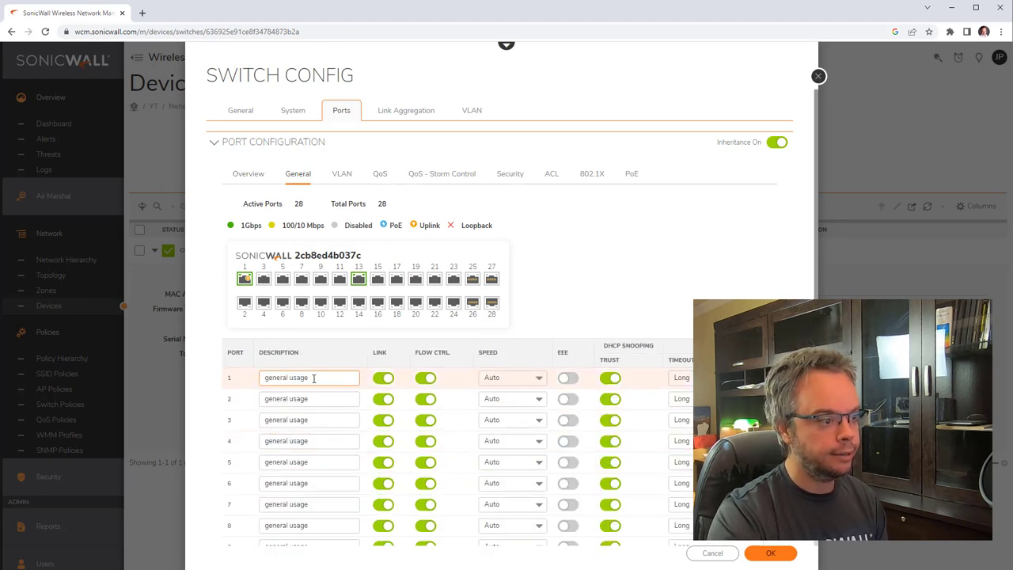
{"action": "left_click_drag", "start_coordinate": [314, 377], "coordinate": [233, 379]}
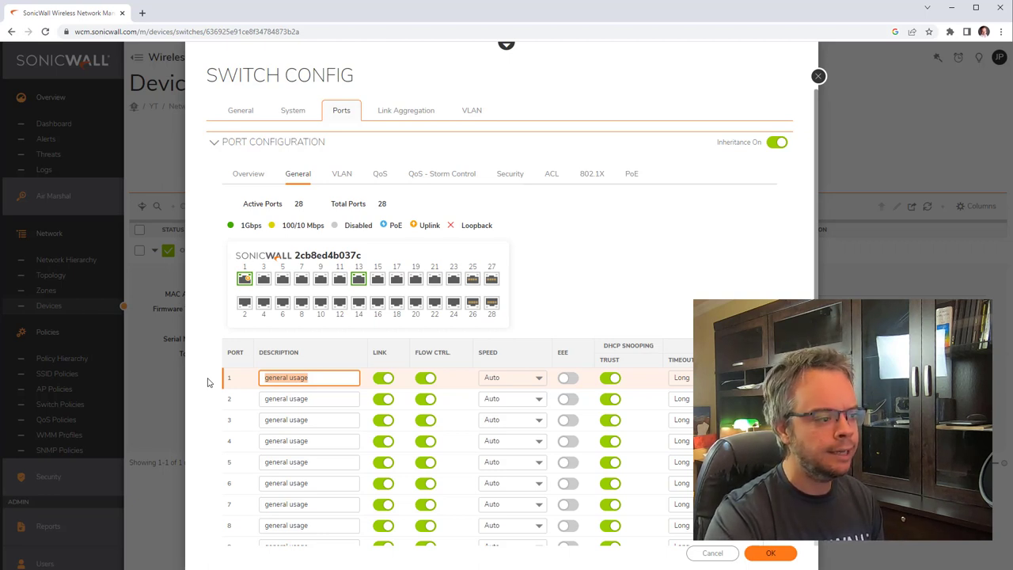
{"action": "scroll", "coordinate": [208, 392], "scroll_direction": "down", "scroll_amount": 2}
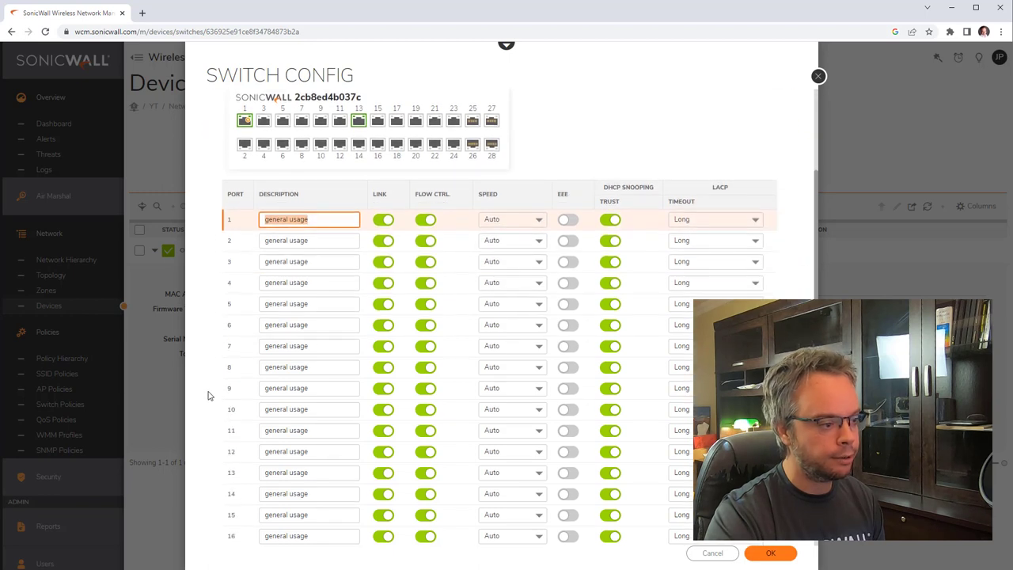
{"action": "left_click", "coordinate": [319, 536]}
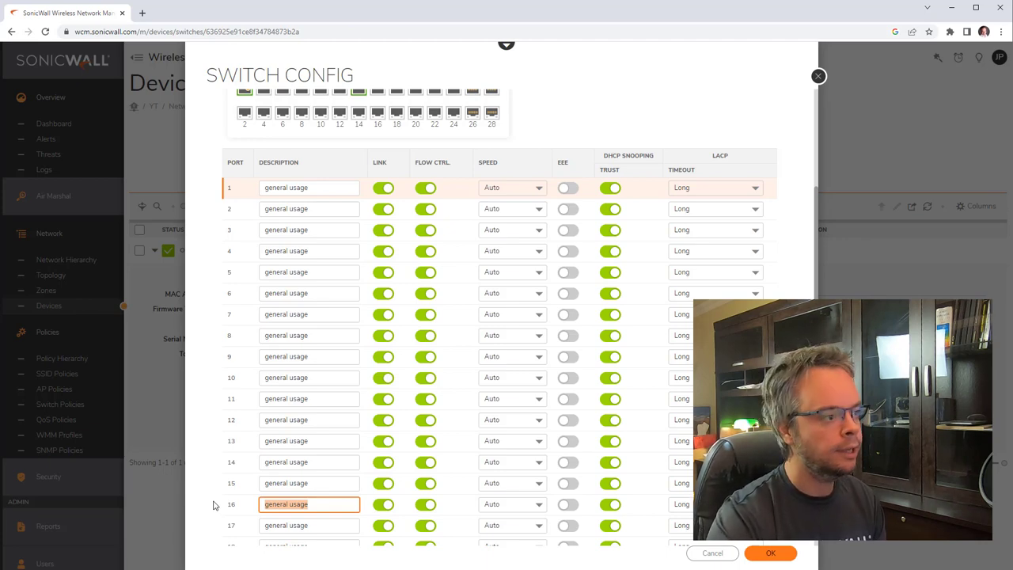
{"action": "scroll", "coordinate": [213, 505], "scroll_direction": "up", "scroll_amount": 5}
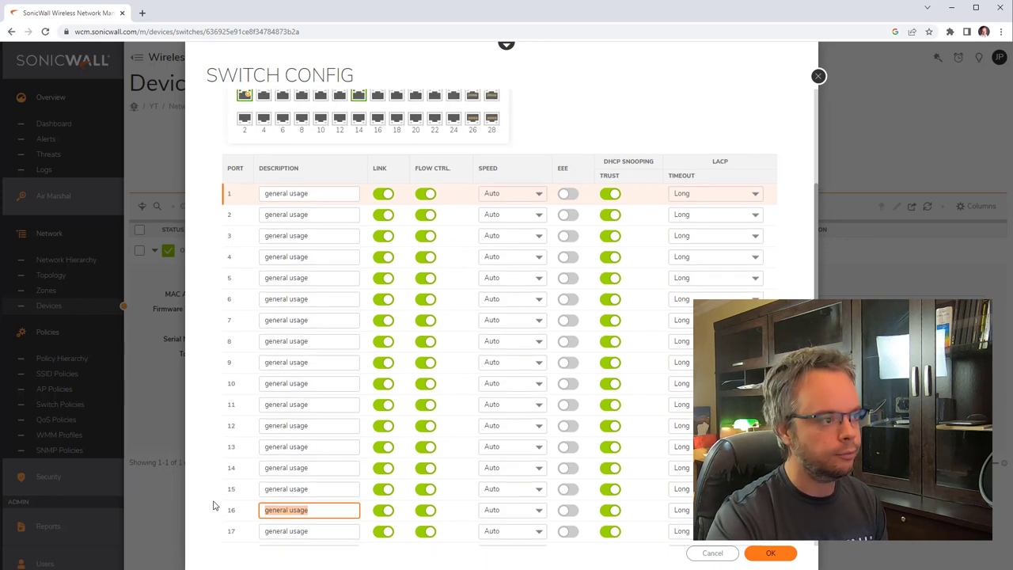
Check the Ports VLAN sub-tab and Link Aggregation, then show the VLAN tab listing only vlan 1.
{"action": "left_click", "coordinate": [348, 175]}
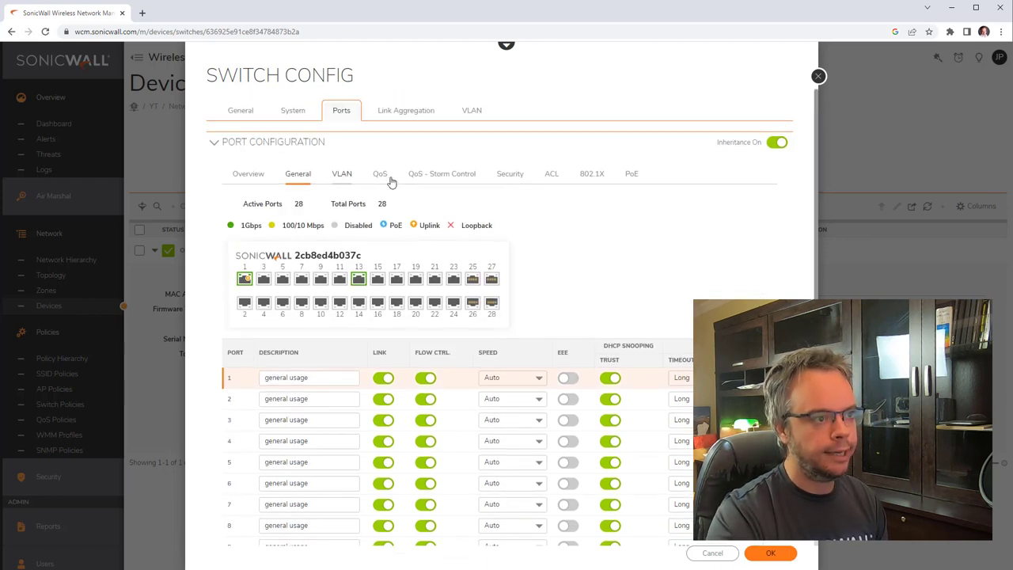
{"action": "left_click", "coordinate": [411, 115]}
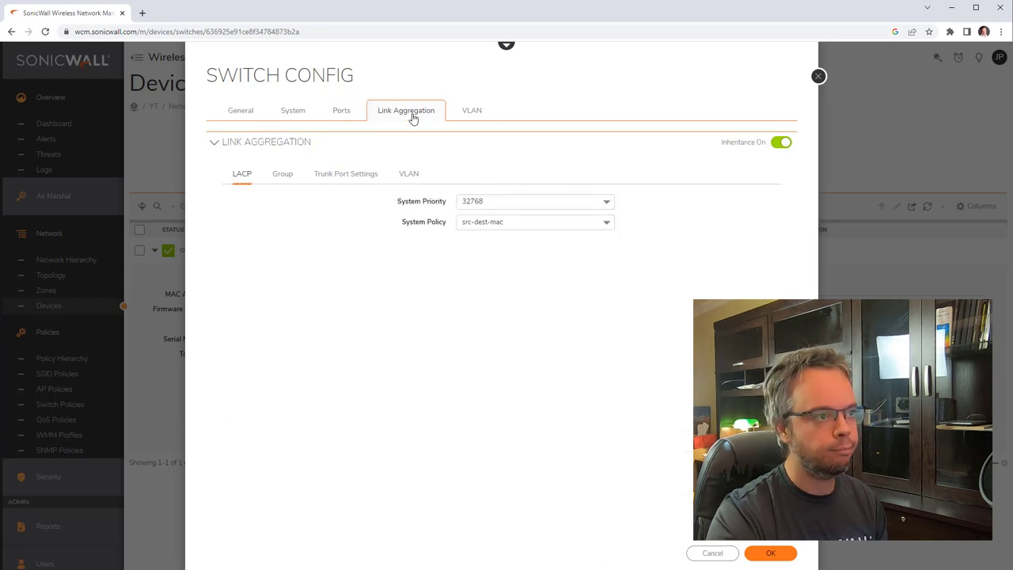
{"action": "left_click", "coordinate": [466, 114]}
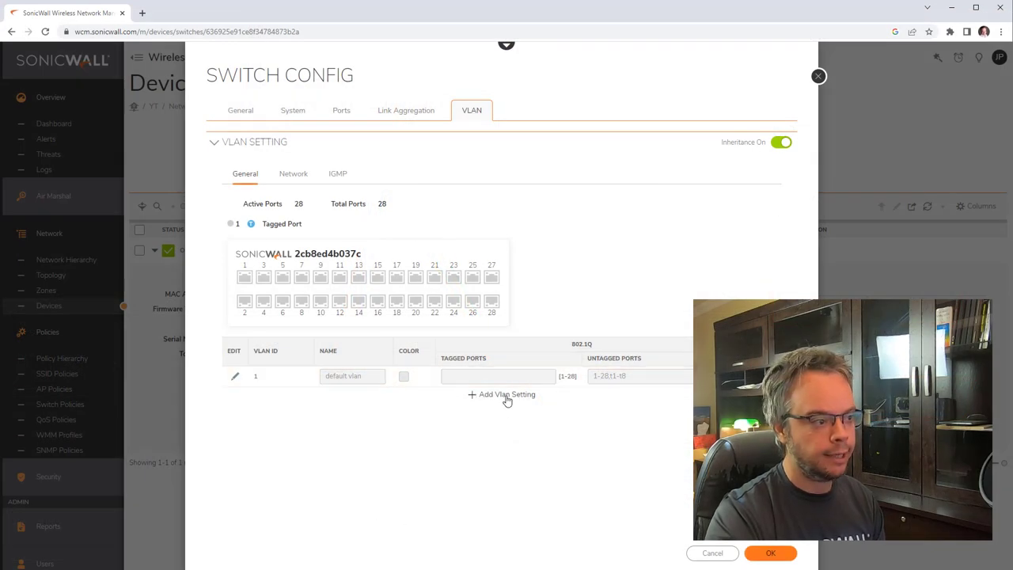
Create VLAN ID 10 named mgmt with untagged ports 2,9,10 and save the row.
{"action": "left_click", "coordinate": [506, 394]}
{"action": "left_click", "coordinate": [234, 397]}
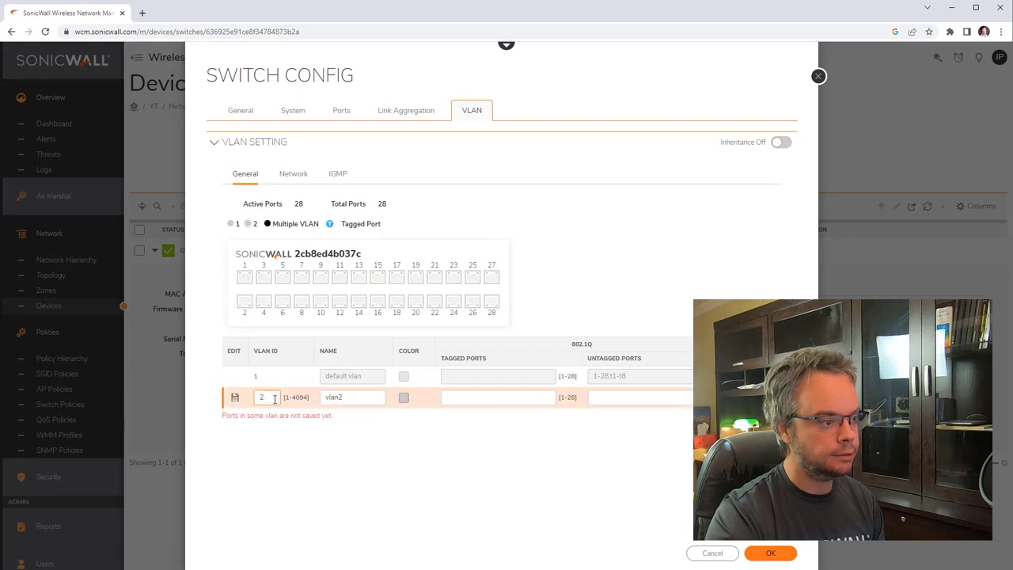
{"action": "double_click", "coordinate": [275, 398]}
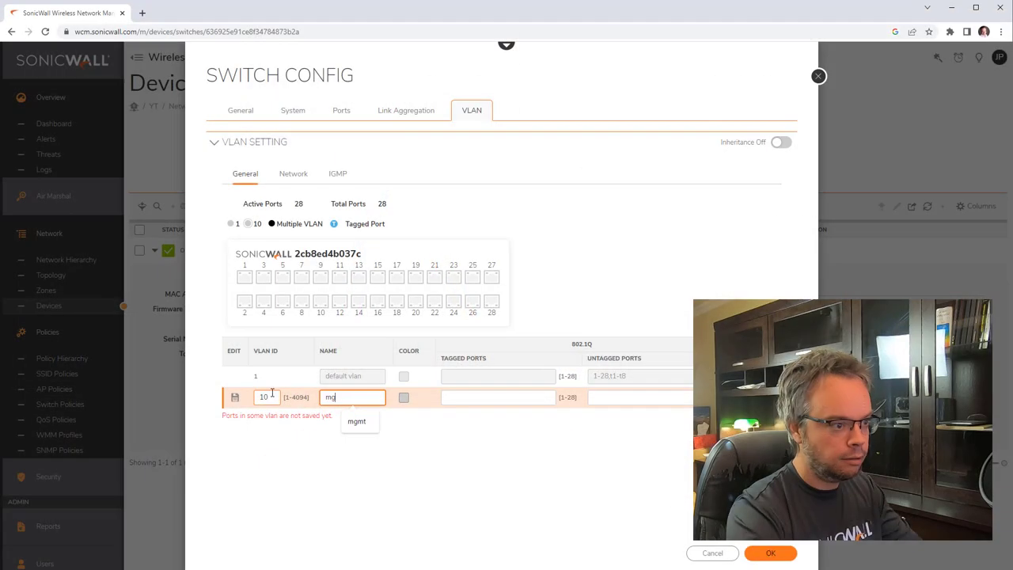
{"action": "type", "text": "t"}
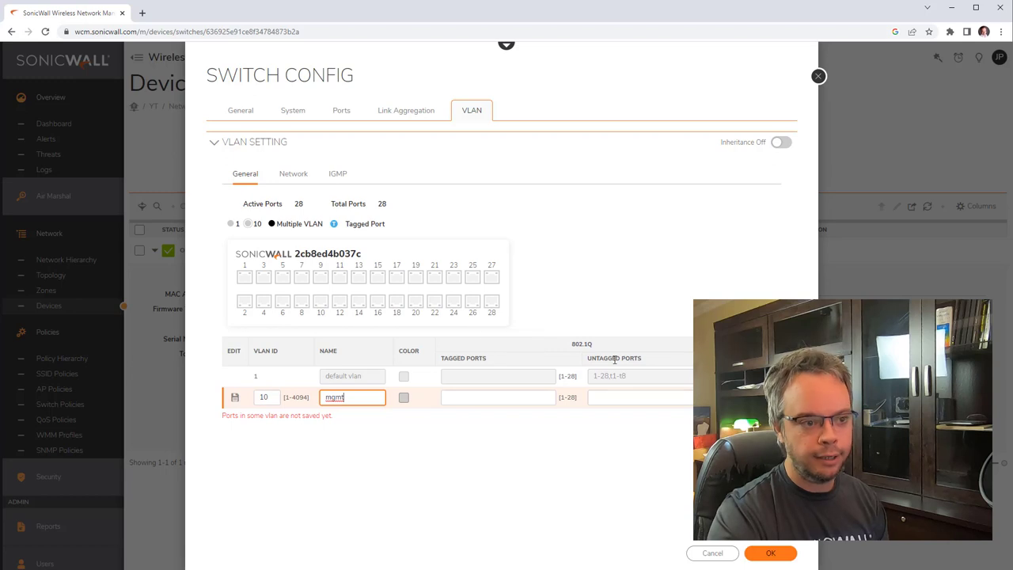
{"action": "left_click", "coordinate": [615, 398]}
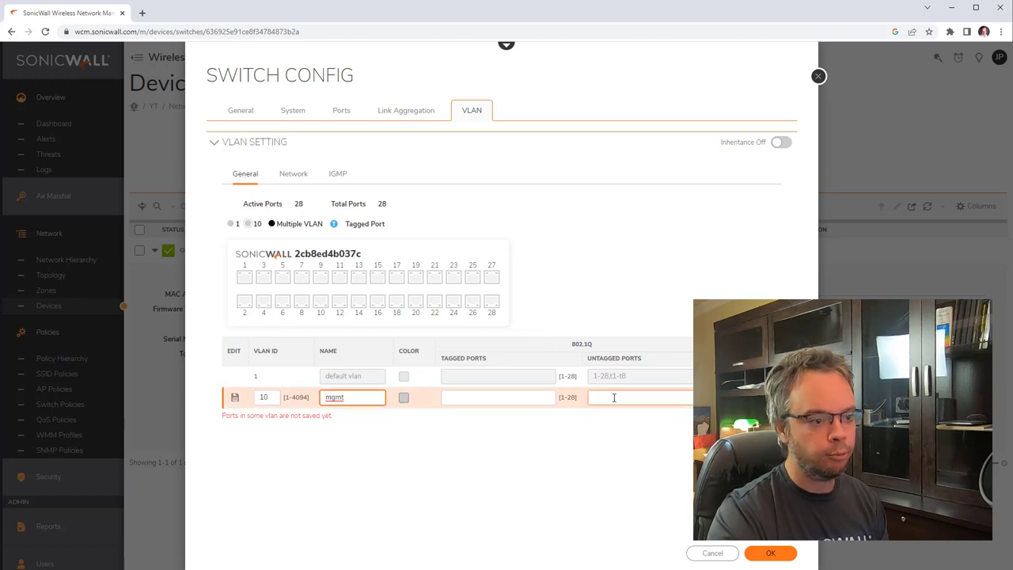
{"action": "left_click", "coordinate": [614, 397]}
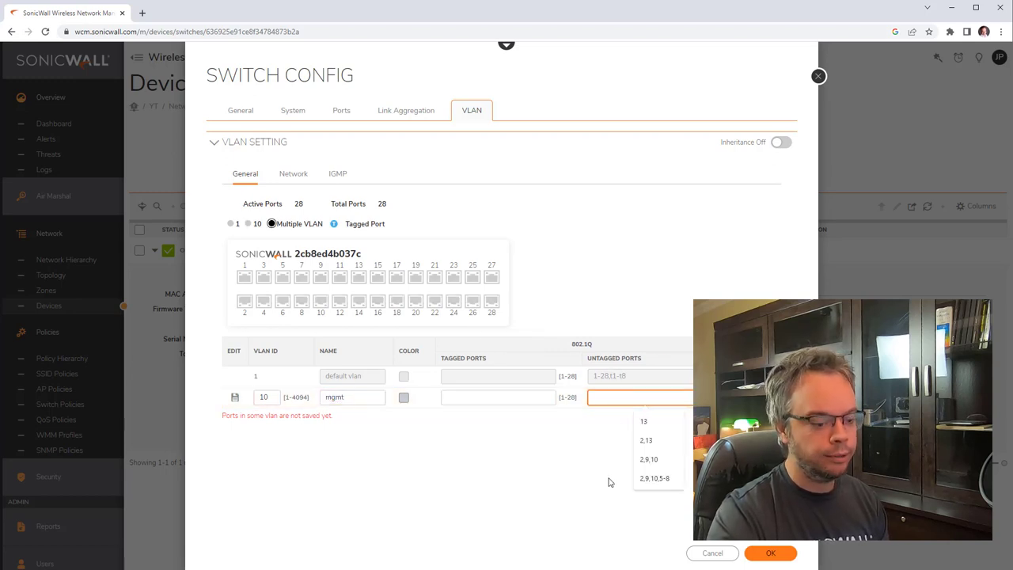
{"action": "type", "text": "2"}
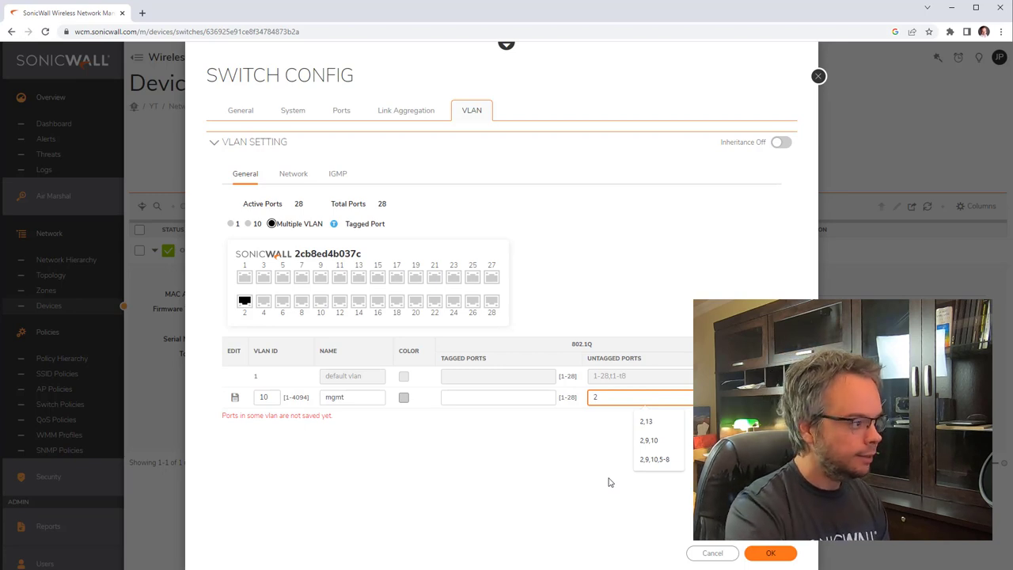
{"action": "type", "text": ","}
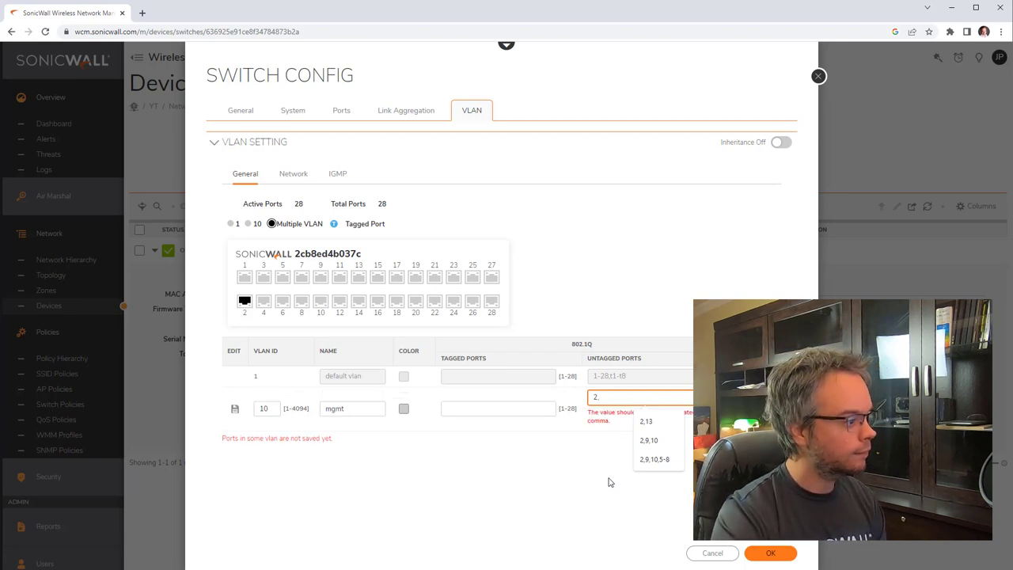
{"action": "type", "text": "9"}
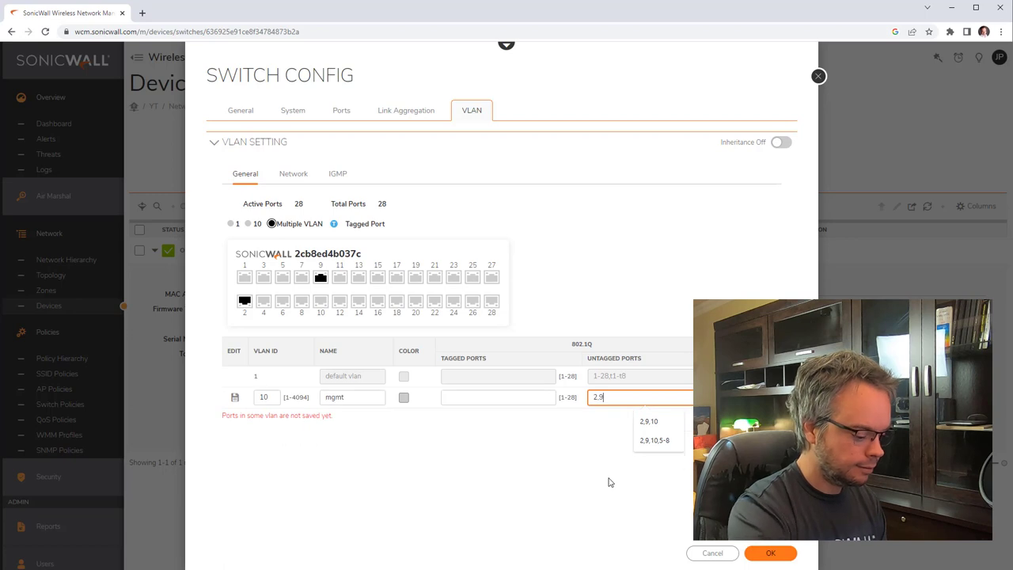
{"action": "type", "text": ",10"}
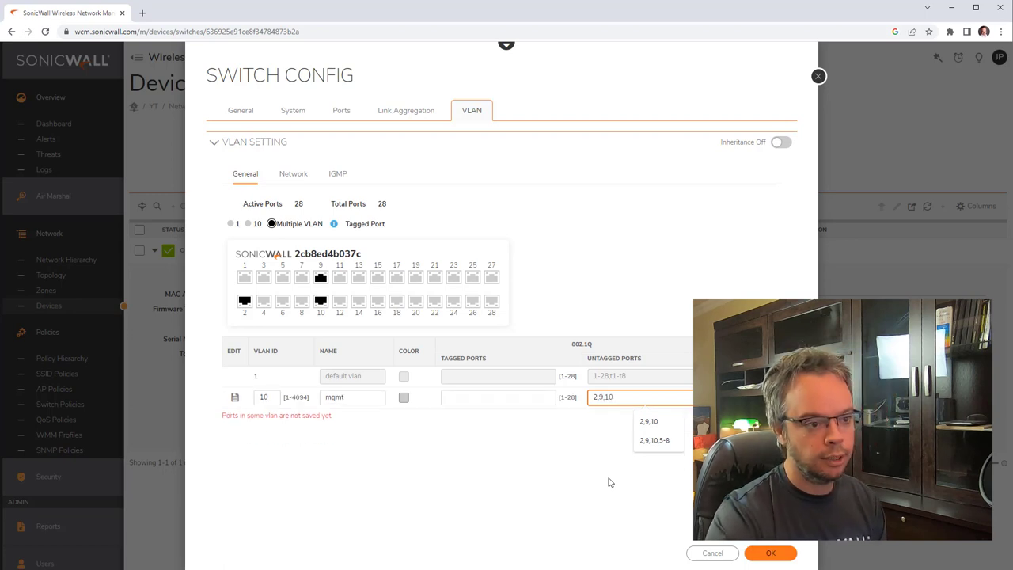
{"action": "left_click", "coordinate": [609, 482]}
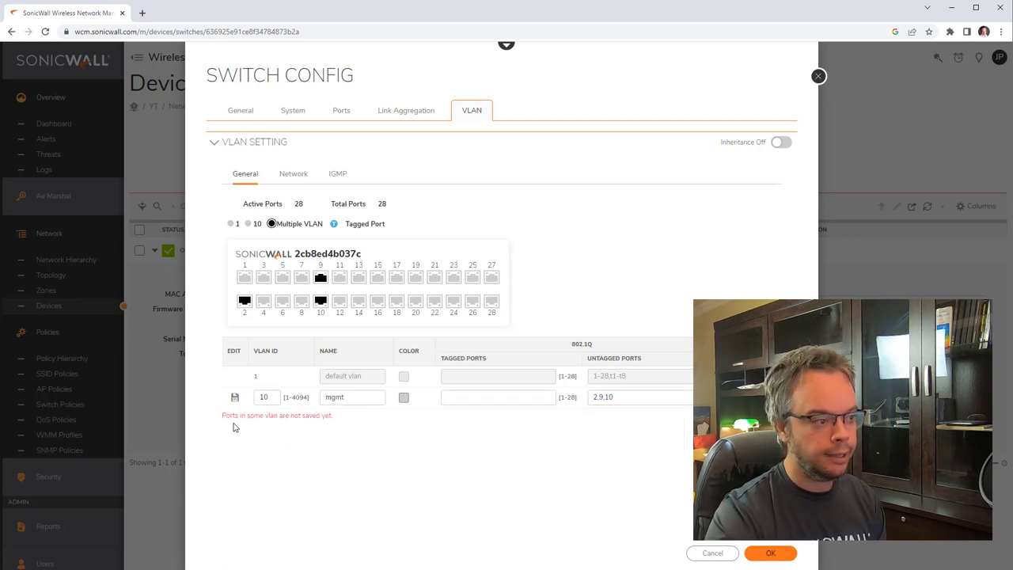
{"action": "left_click", "coordinate": [235, 399]}
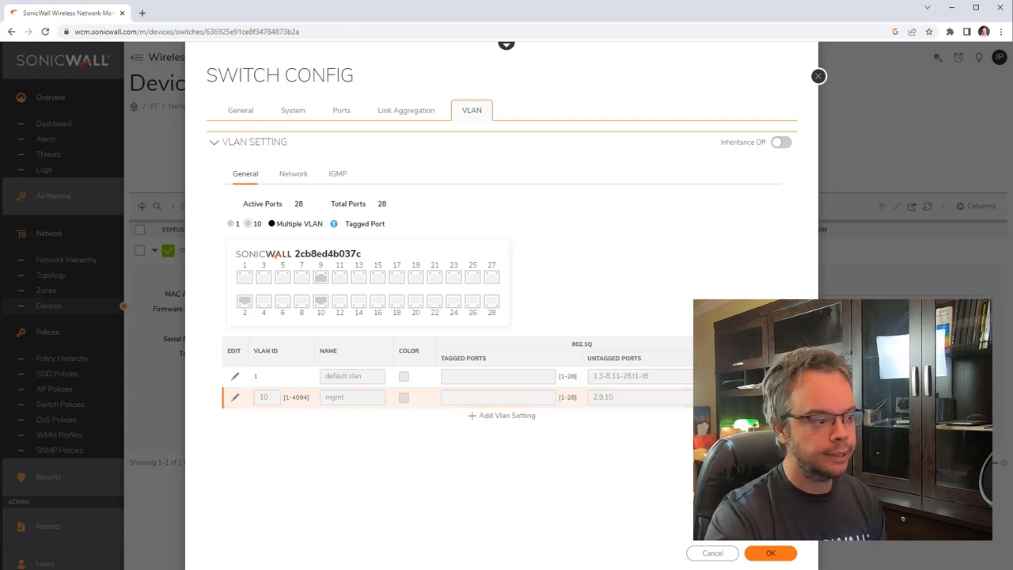
Apply the Switch Config, accept the management VLAN warning, and view the VLAN 1 and 10 port map.
{"action": "left_click", "coordinate": [774, 553]}
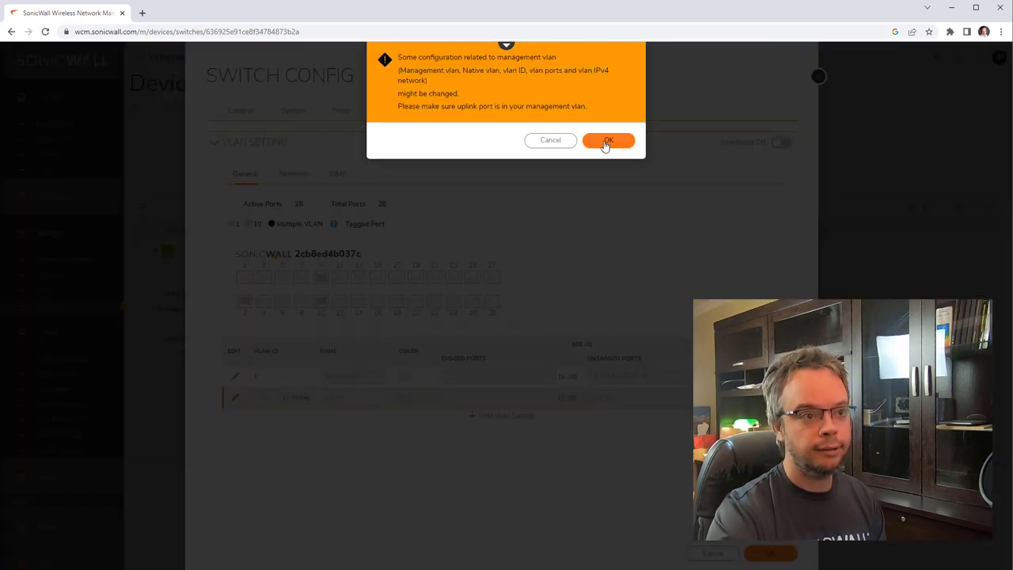
{"action": "left_click", "coordinate": [606, 142]}
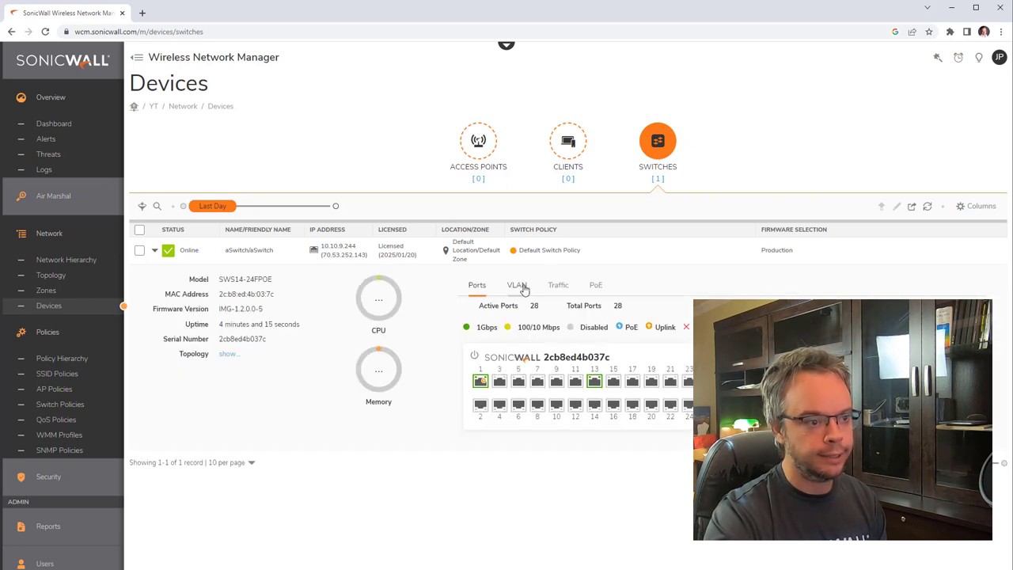
{"action": "left_click", "coordinate": [523, 288]}
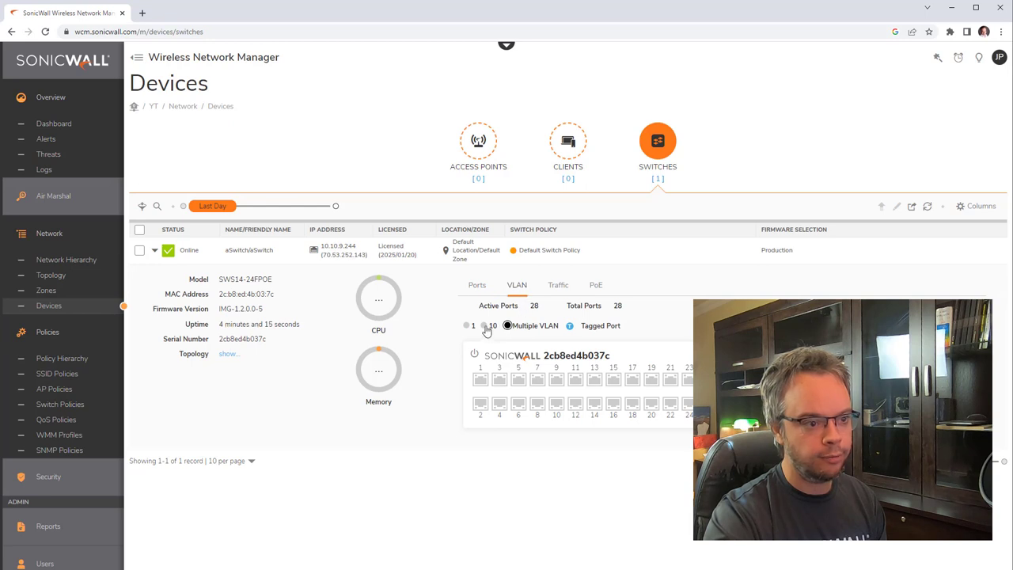
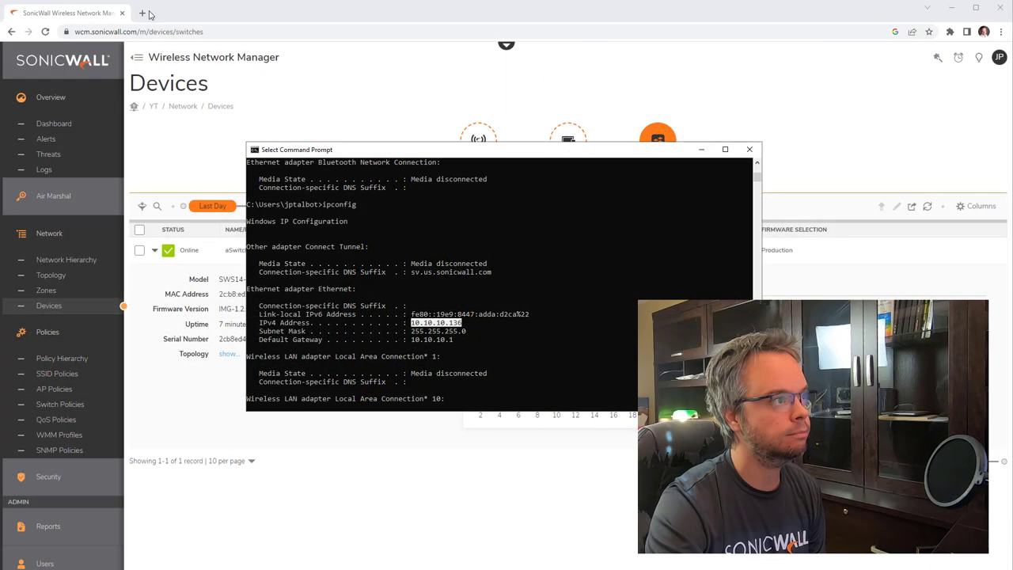
Open the firewall at 10.10.10.1 in a new tab and log in as admin.
{"action": "left_click", "coordinate": [144, 13]}
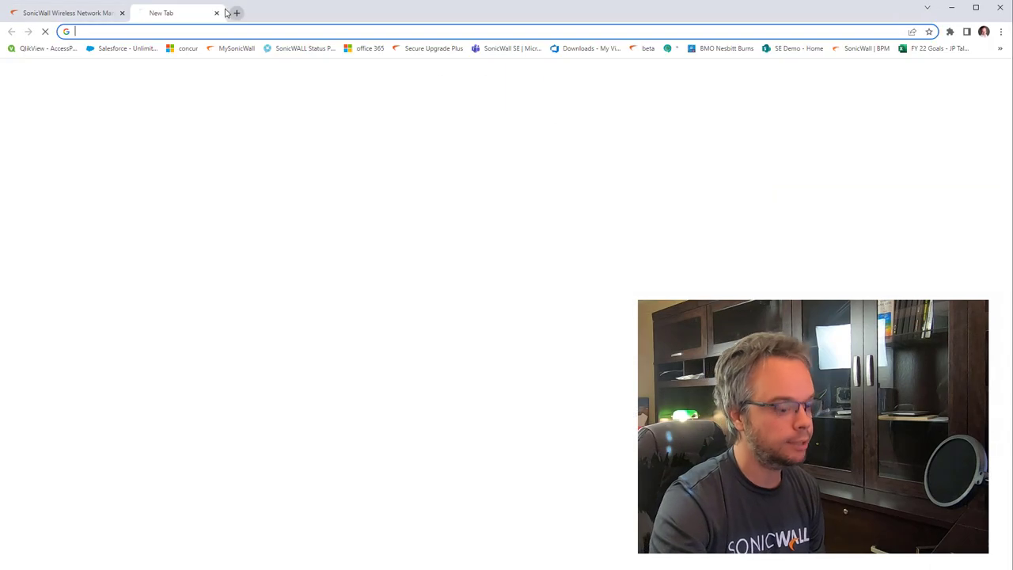
{"action": "type", "text": "10.10.10.1"}
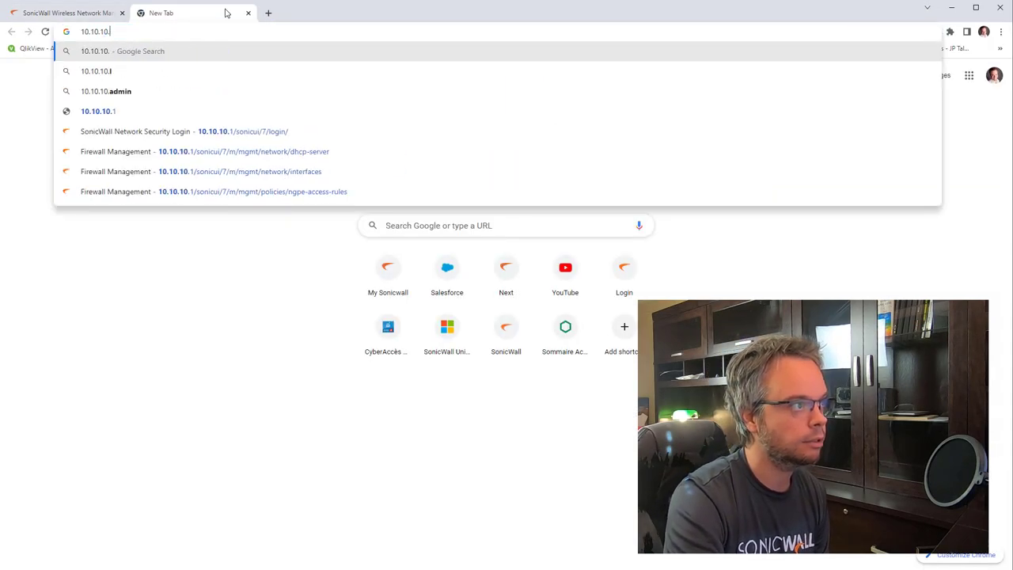
{"action": "key", "text": "Return"}
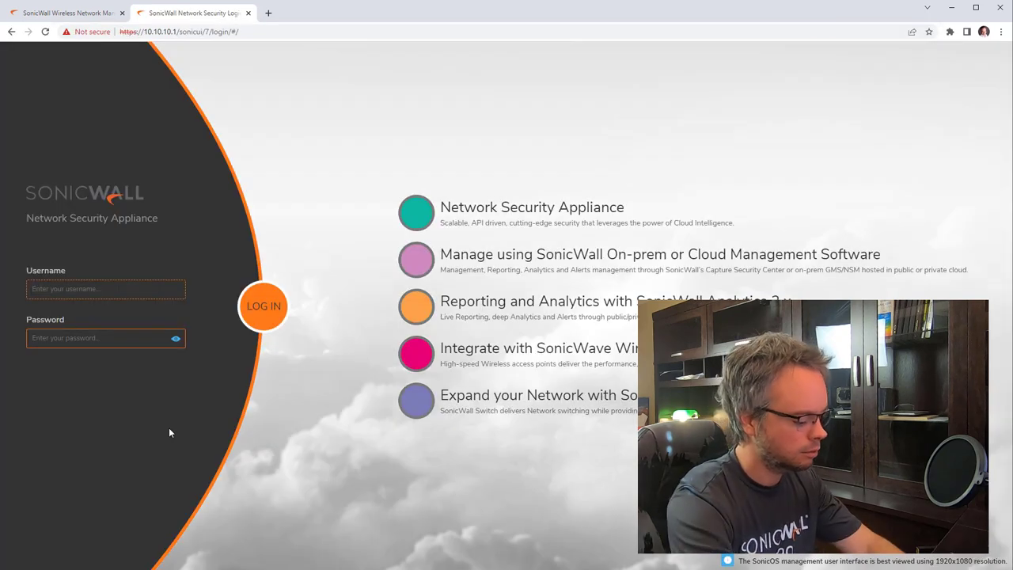
{"action": "type", "text": "admin"}
{"action": "key", "text": "Tab"}
{"action": "type", "text": "p"}
{"action": "key", "text": "BackSpace"}
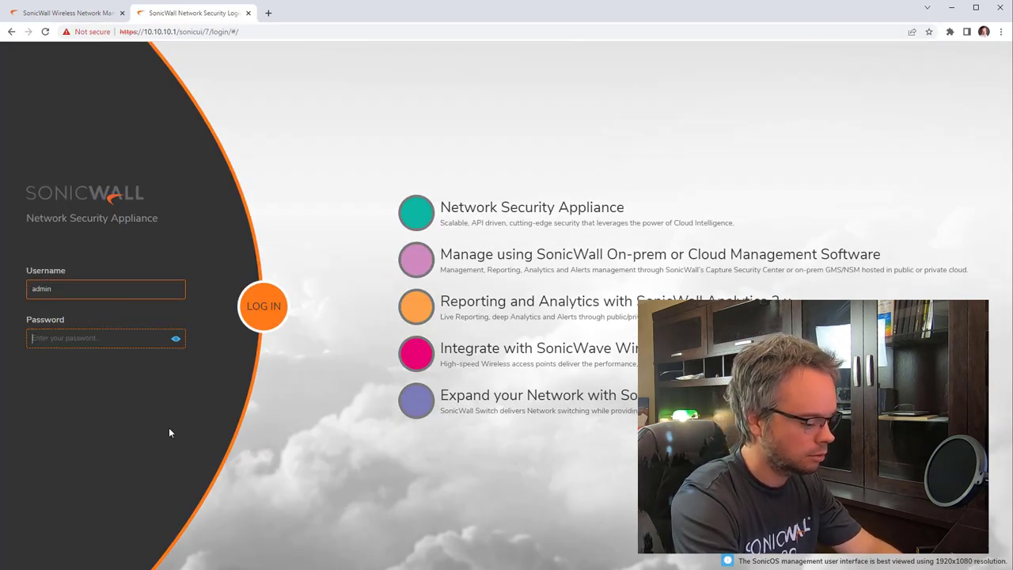
{"action": "type", "text": "password"}
{"action": "key", "text": "Return"}
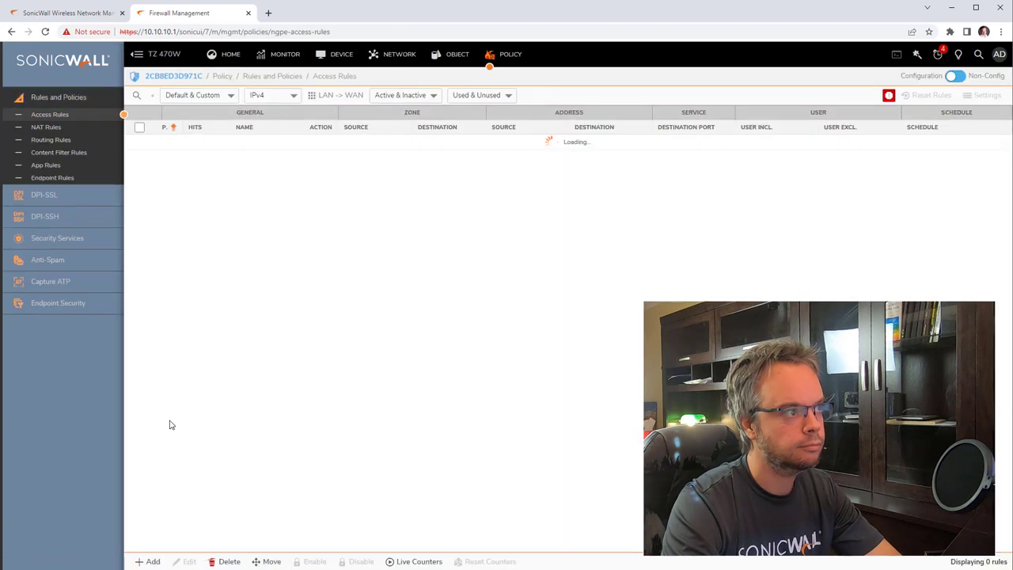
Review the firewall's Interfaces list showing X2 in mgmt-Zone at 10.10.10.1, then return to Wireless Network Manager.
{"action": "left_click", "coordinate": [390, 66]}
{"action": "left_click", "coordinate": [80, 115]}
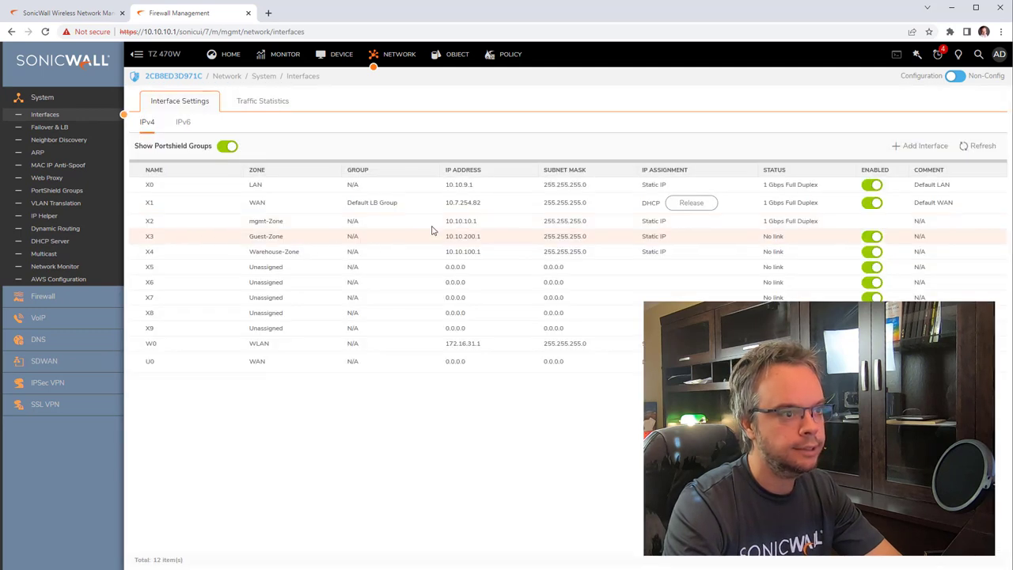
{"action": "mouse_move", "coordinate": [457, 228]}
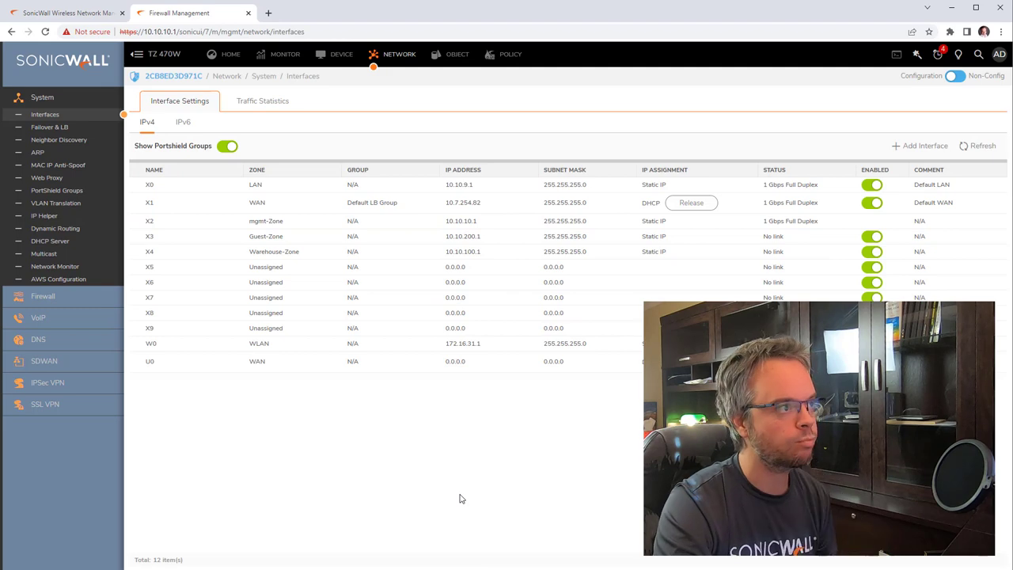
{"action": "mouse_move", "coordinate": [159, 198]}
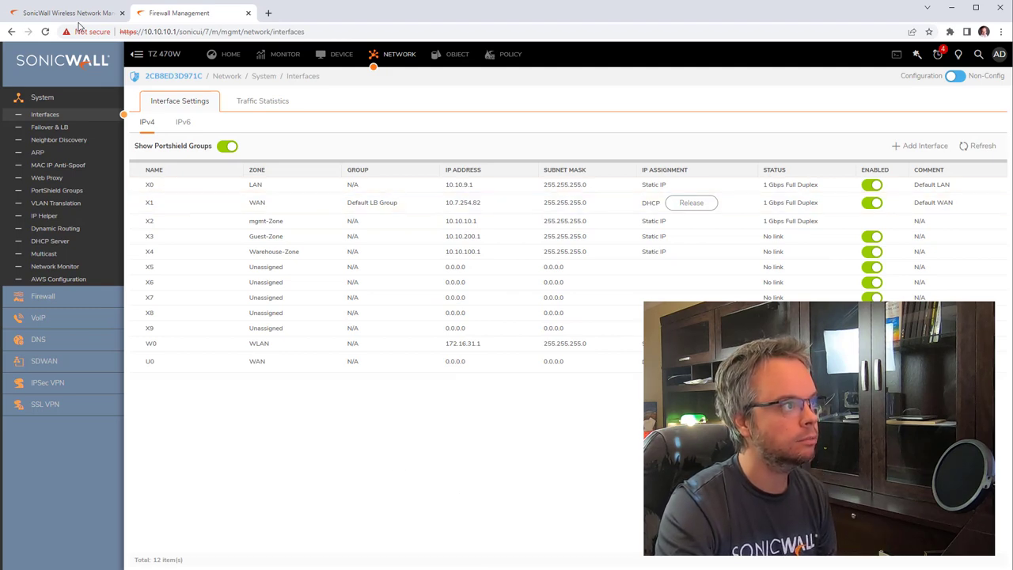
{"action": "key", "text": "ctrl+shift+Tab"}
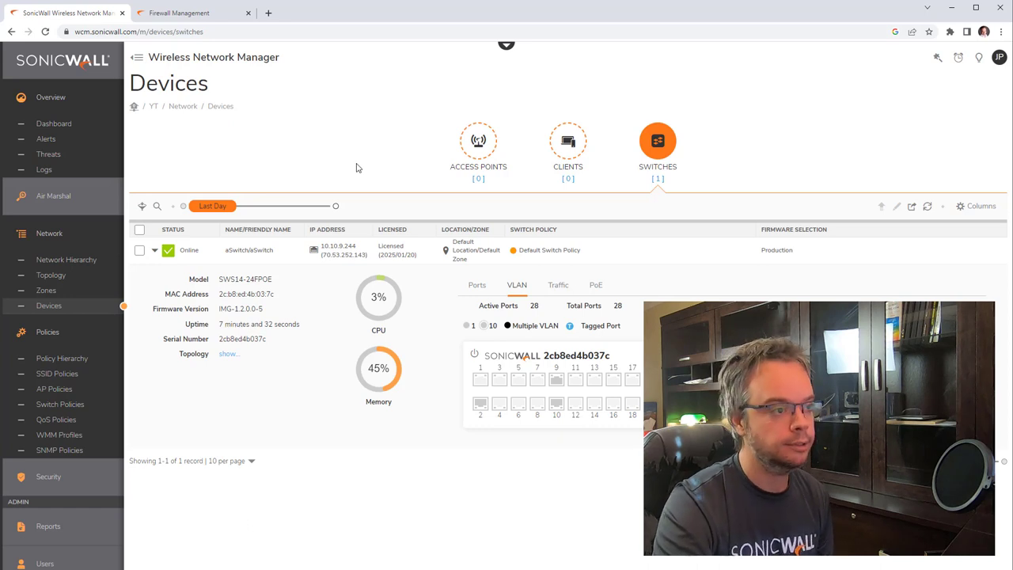
{"action": "mouse_move", "coordinate": [764, 254]}
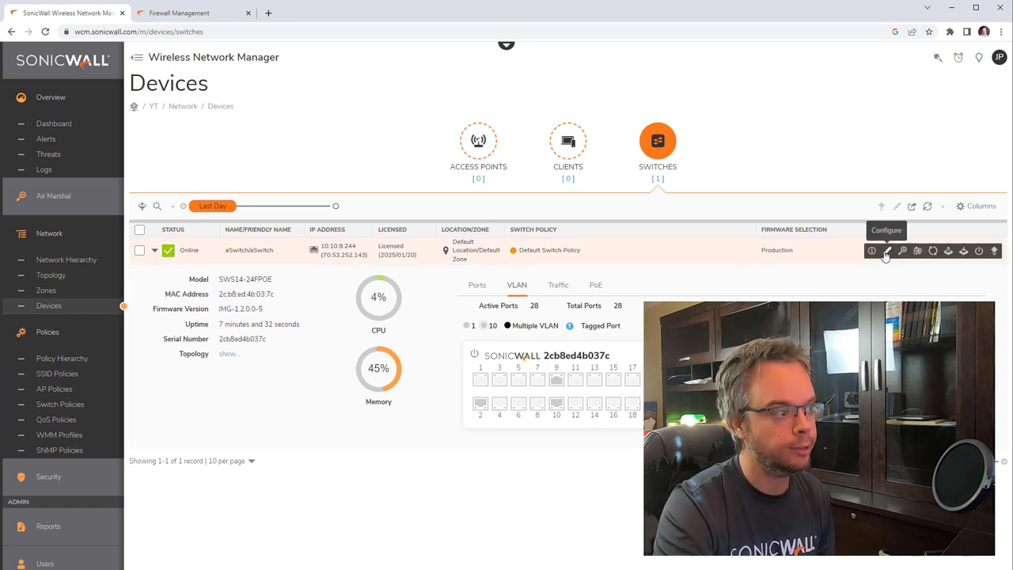
{"action": "left_click", "coordinate": [886, 252]}
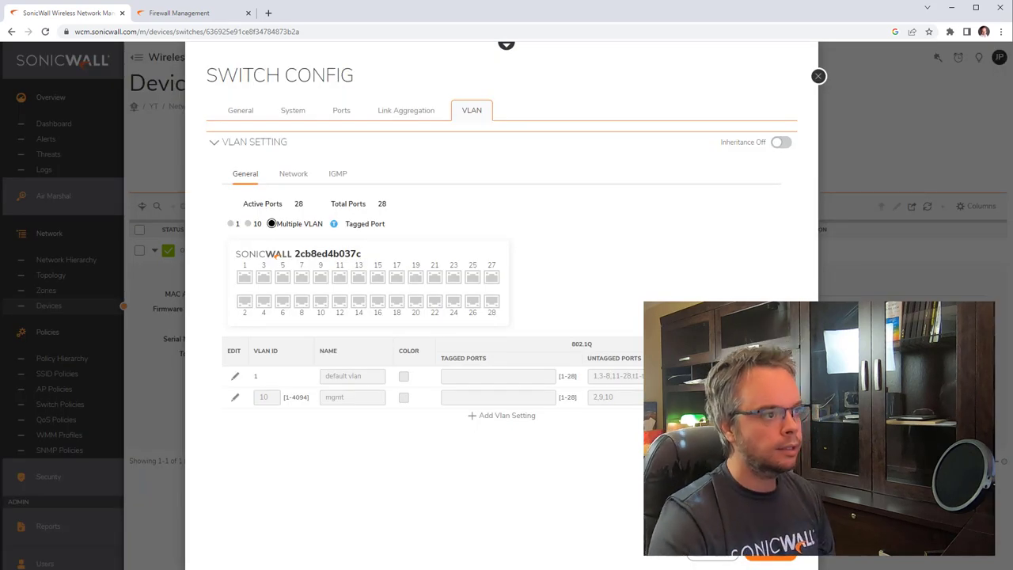
{"action": "left_click", "coordinate": [238, 113]}
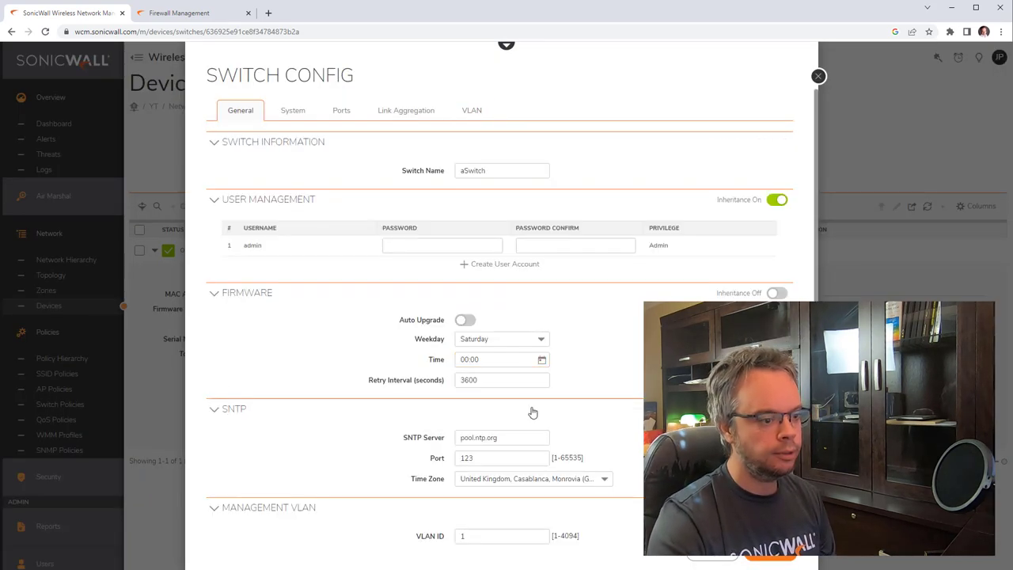
{"action": "scroll", "coordinate": [487, 347], "scroll_direction": "down", "scroll_amount": 2}
{"action": "scroll", "coordinate": [484, 344], "scroll_direction": "down", "scroll_amount": 1}
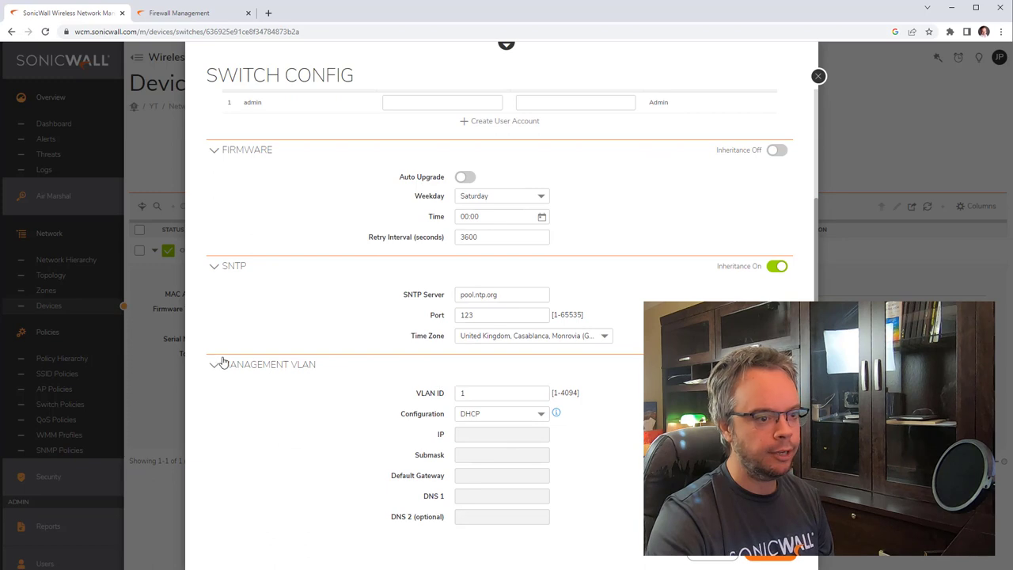
{"action": "left_click", "coordinate": [474, 396]}
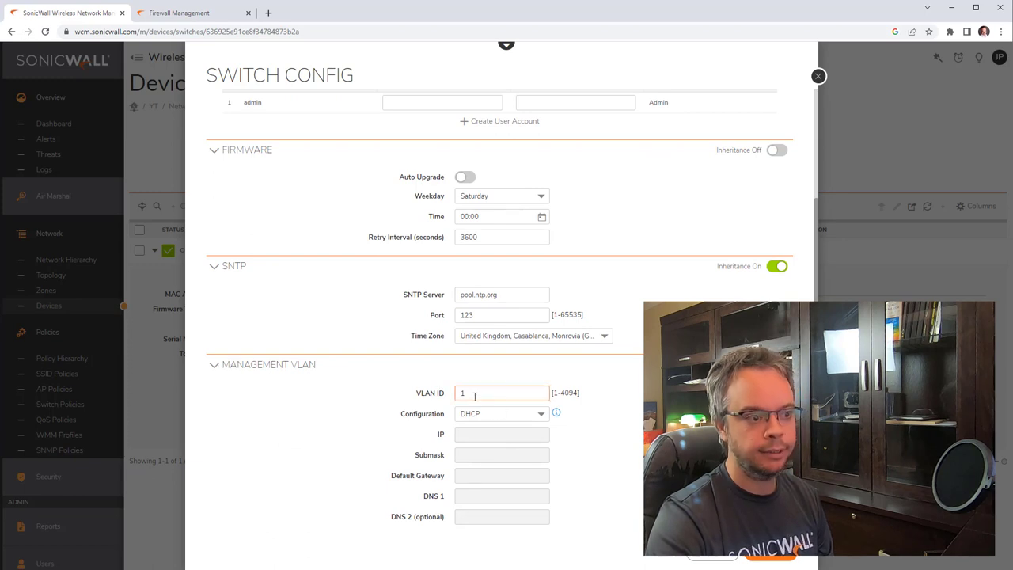
{"action": "scroll", "coordinate": [475, 396], "scroll_direction": "up", "scroll_amount": 3}
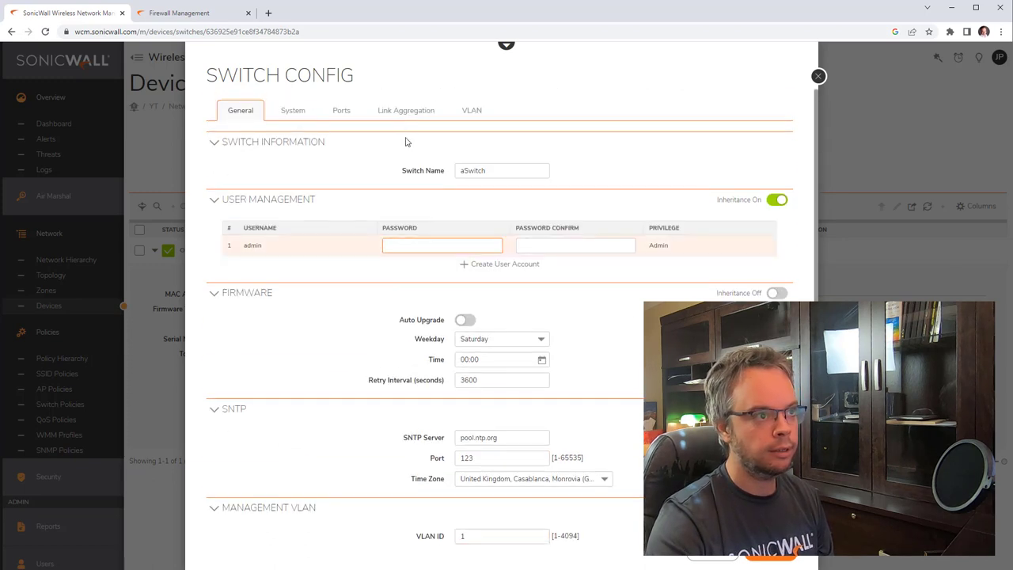
{"action": "left_click", "coordinate": [817, 76]}
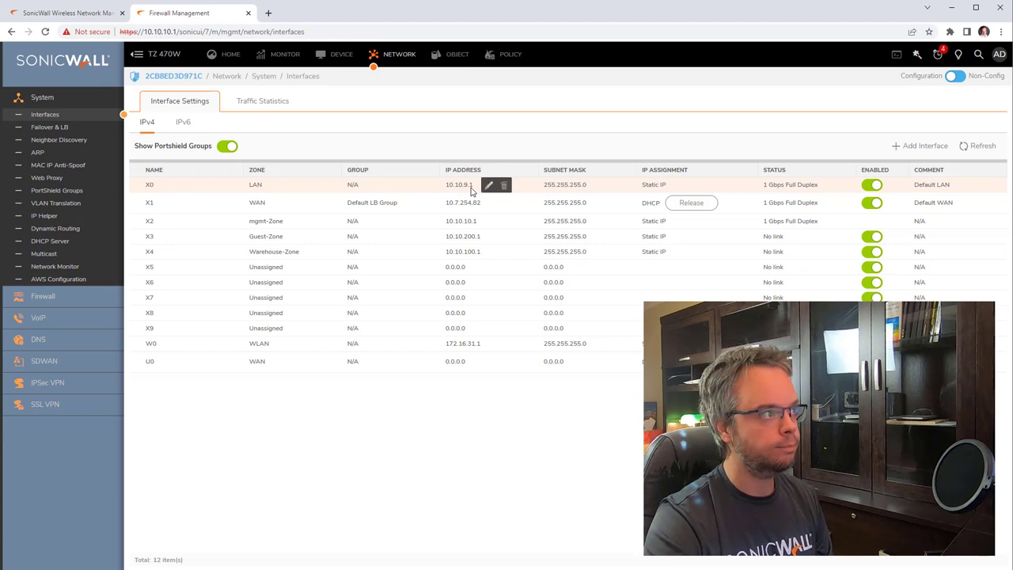
Open the switch's configuration, check its VLAN table, and return to General settings showing management VLAN 1.
{"action": "left_click", "coordinate": [67, 12]}
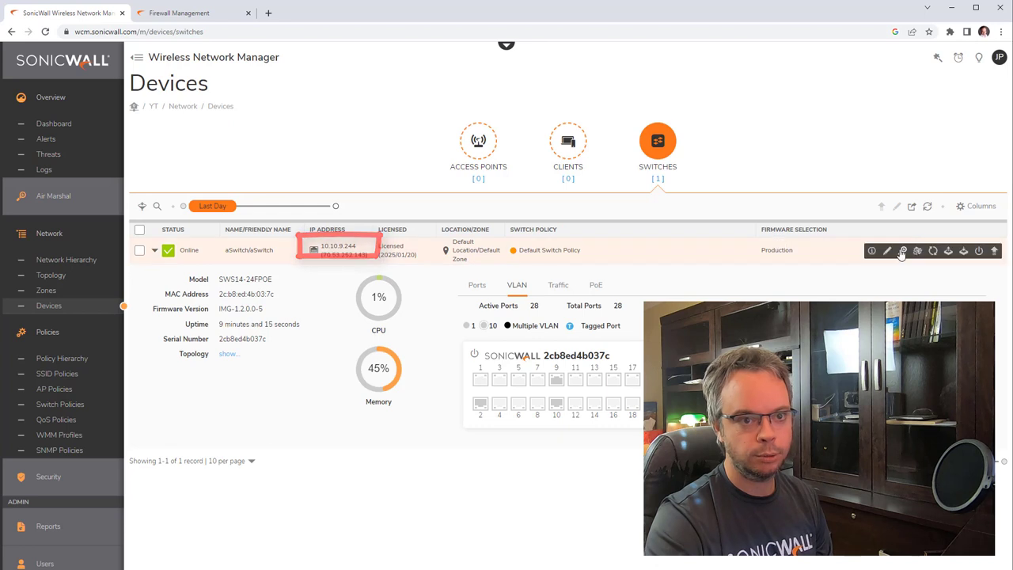
{"action": "left_click", "coordinate": [886, 250]}
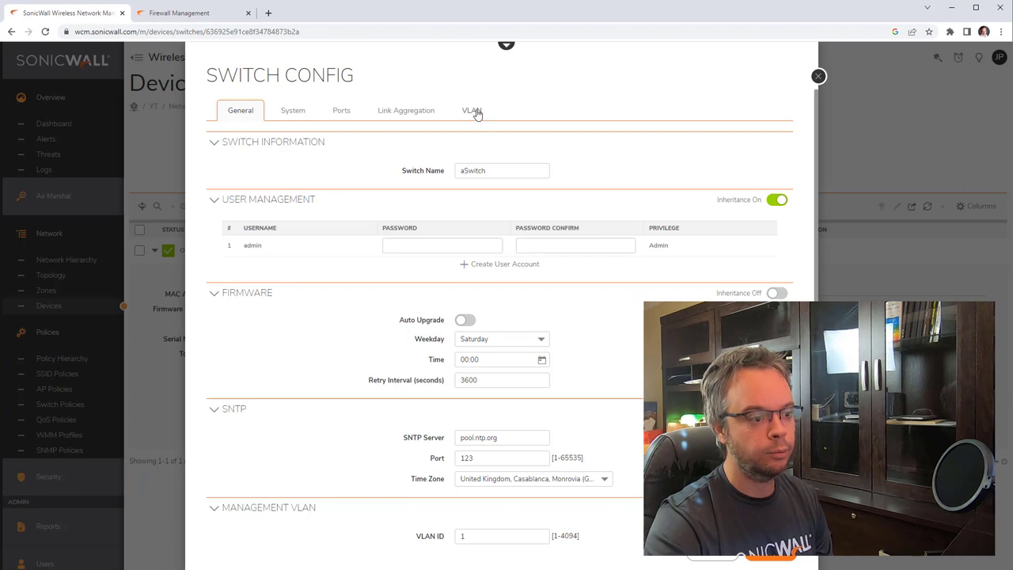
{"action": "left_click", "coordinate": [472, 112]}
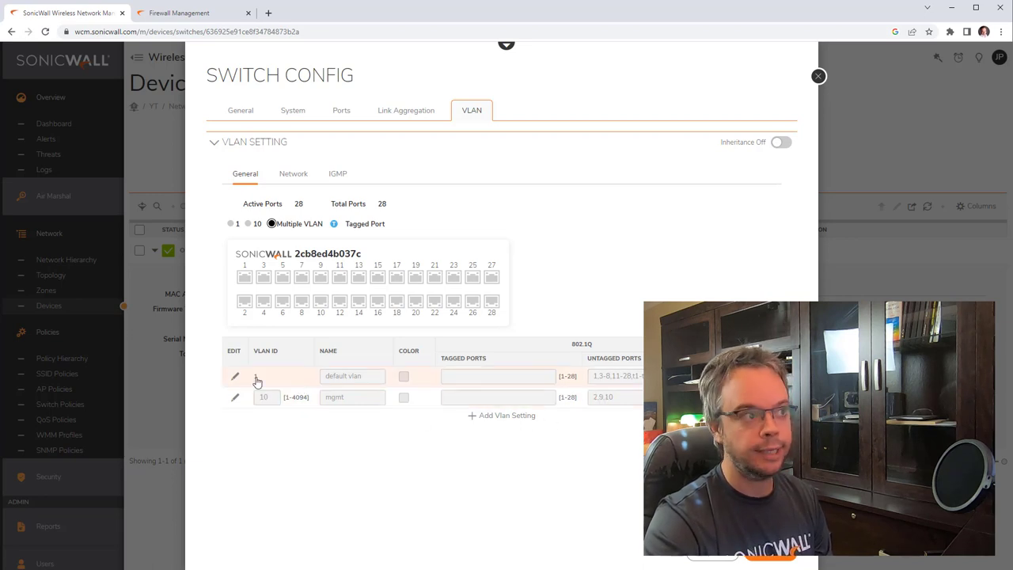
{"action": "left_click", "coordinate": [237, 111]}
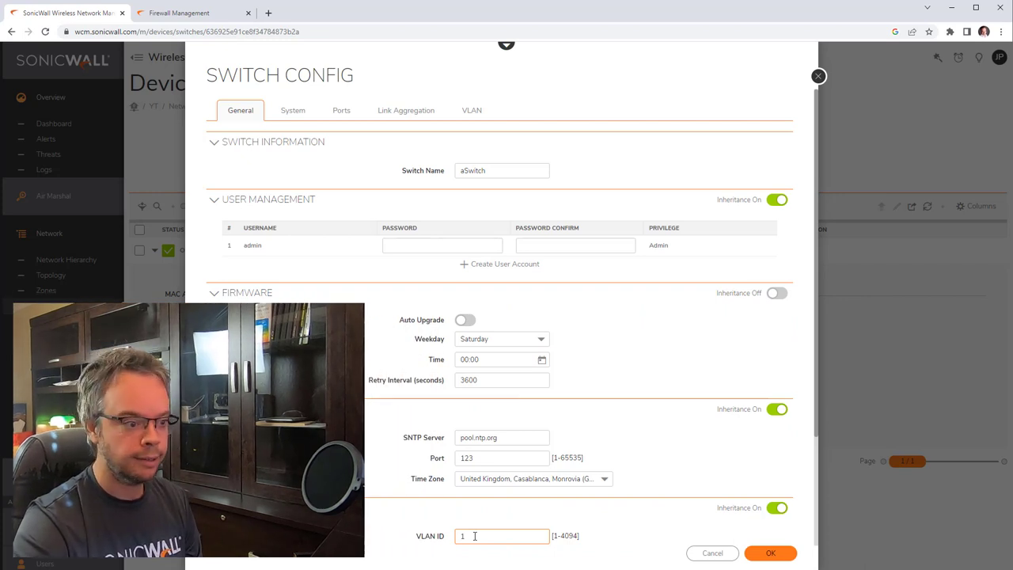
Change the switch's management VLAN ID from 1 to 10, keep DHCP addressing, and apply with OK.
{"action": "double_click", "coordinate": [475, 536]}
{"action": "scroll", "coordinate": [614, 517], "scroll_direction": "down", "scroll_amount": 1}
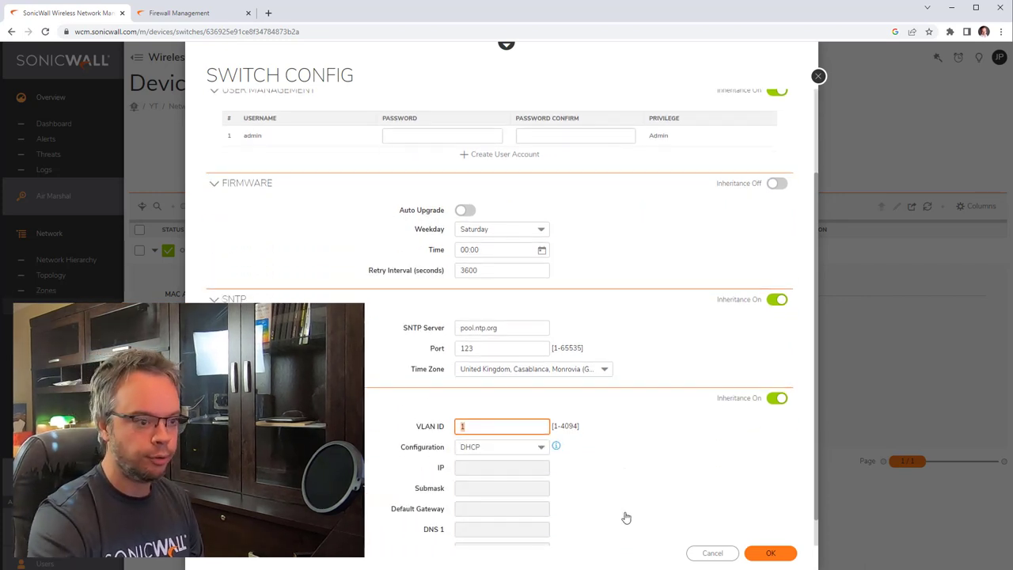
{"action": "type", "text": "10"}
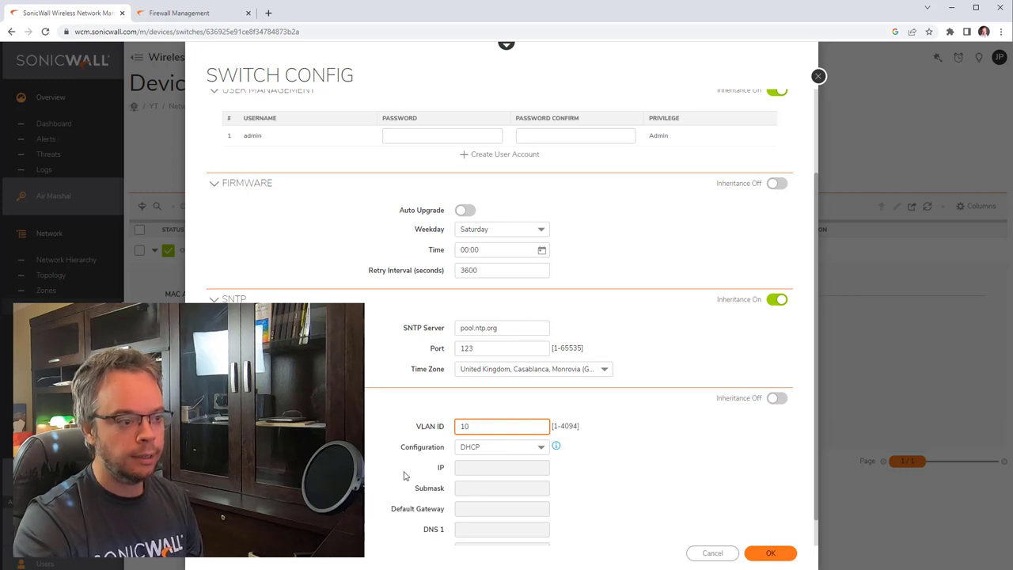
{"action": "left_click_drag", "start_coordinate": [398, 451], "coordinate": [445, 458]}
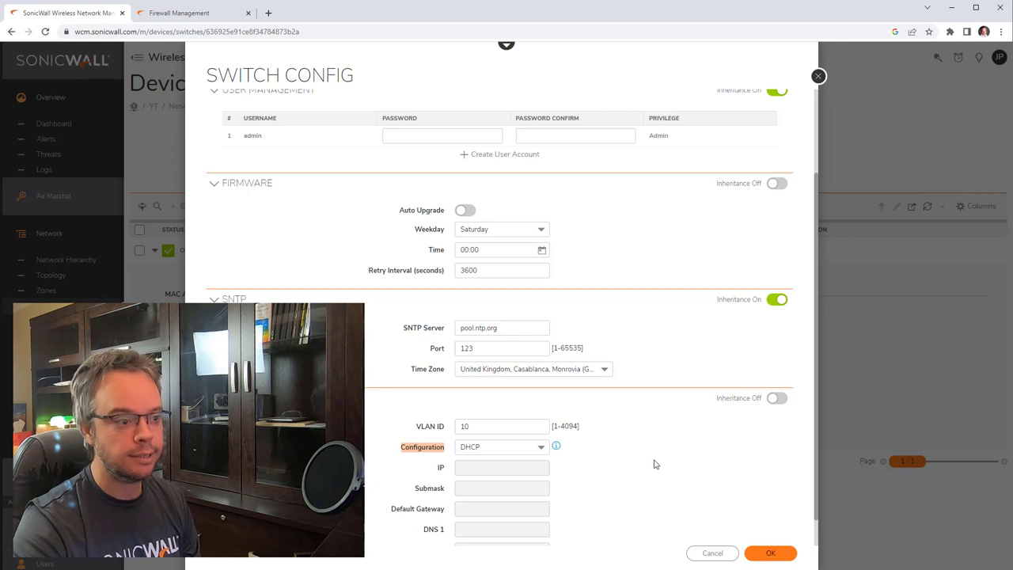
{"action": "left_click", "coordinate": [481, 430]}
{"action": "key", "text": "Tab"}
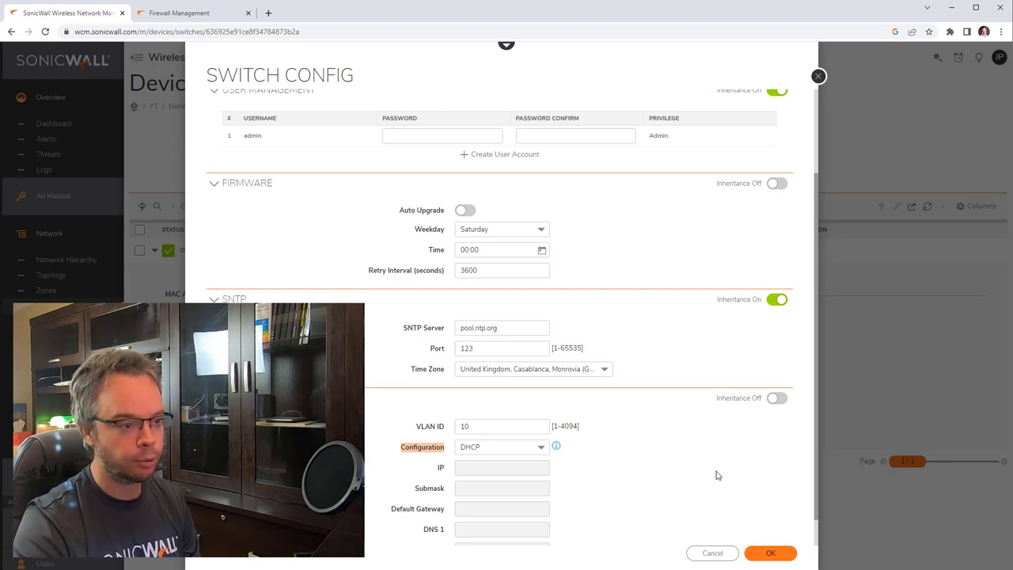
{"action": "left_click", "coordinate": [772, 555]}
Confirm the management VLAN warning, check the switch's new address 10.10.10.245 in Devices, then go to the firewall tab.
{"action": "left_click", "coordinate": [608, 140]}
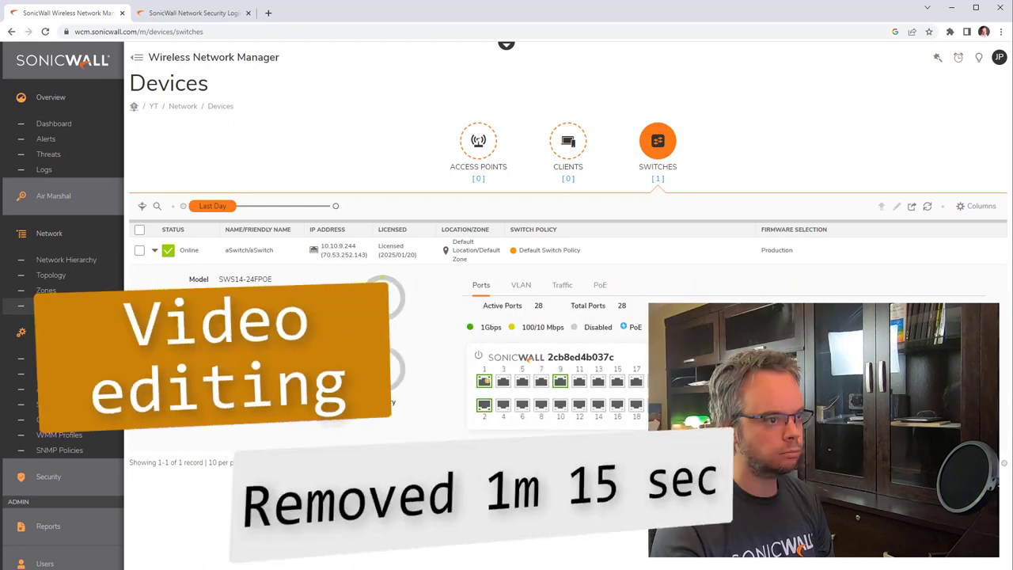
{"action": "left_click", "coordinate": [67, 260]}
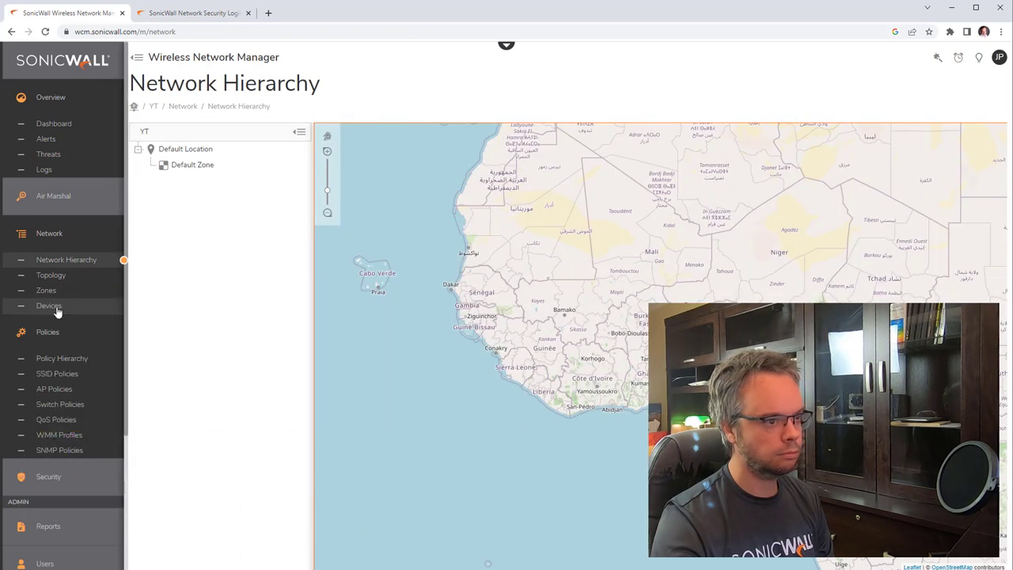
{"action": "left_click", "coordinate": [56, 310]}
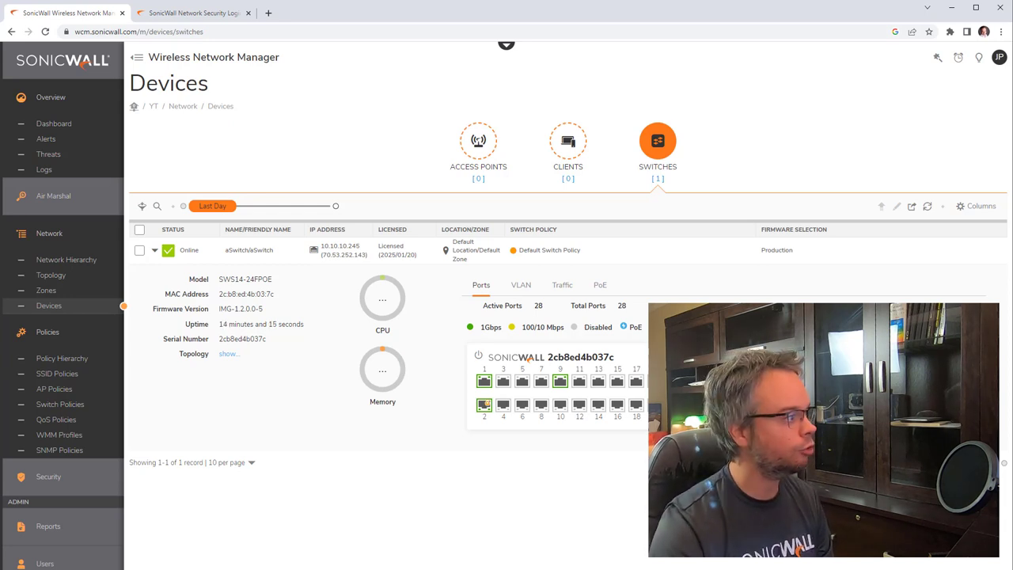
{"action": "left_click", "coordinate": [190, 13]}
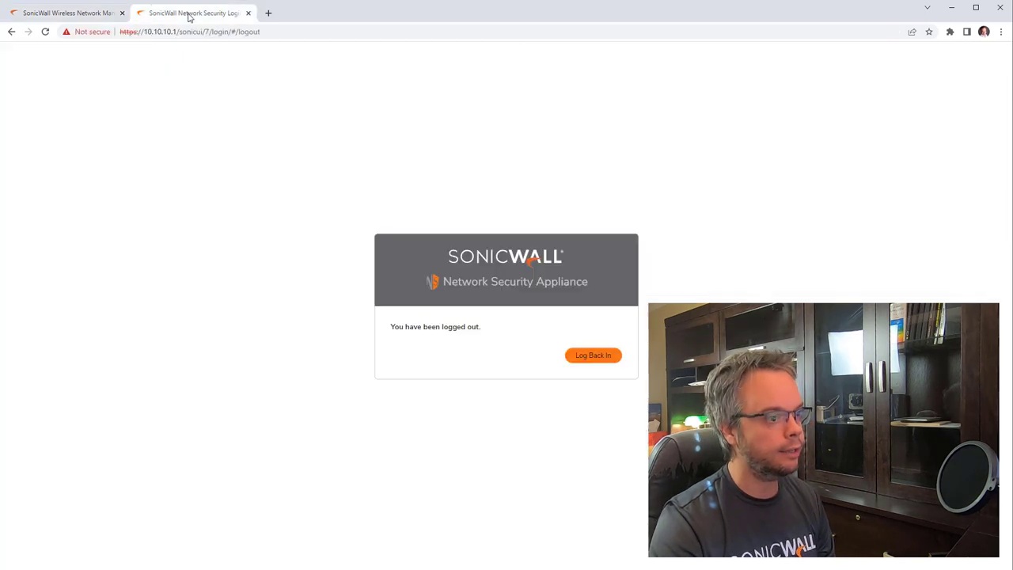
Log back into the firewall as admin, review its interface list, and return to the switch Devices page.
{"action": "left_click", "coordinate": [593, 355]}
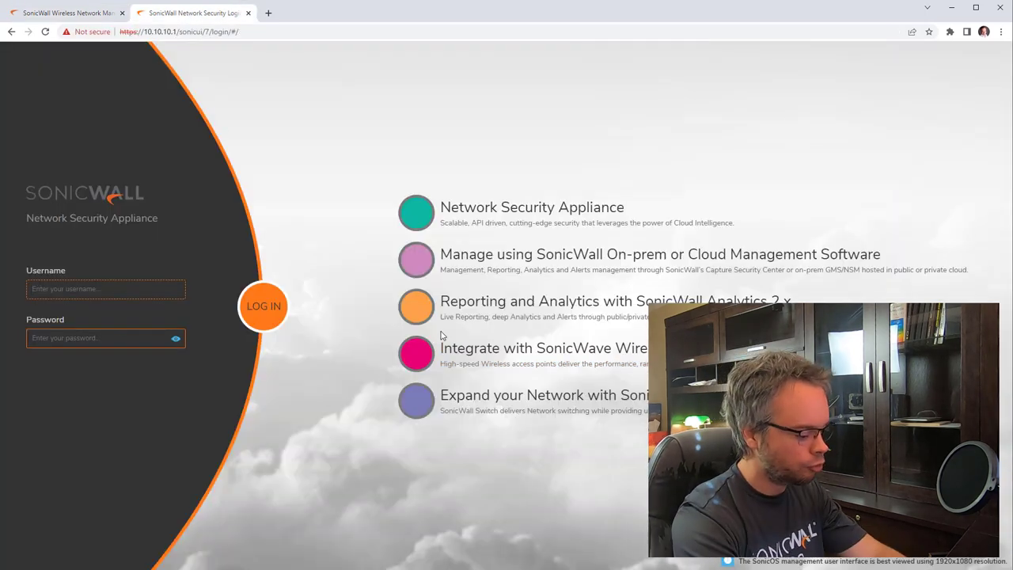
{"action": "type", "text": "admin"}
{"action": "key", "text": "Tab"}
{"action": "type", "text": "password"}
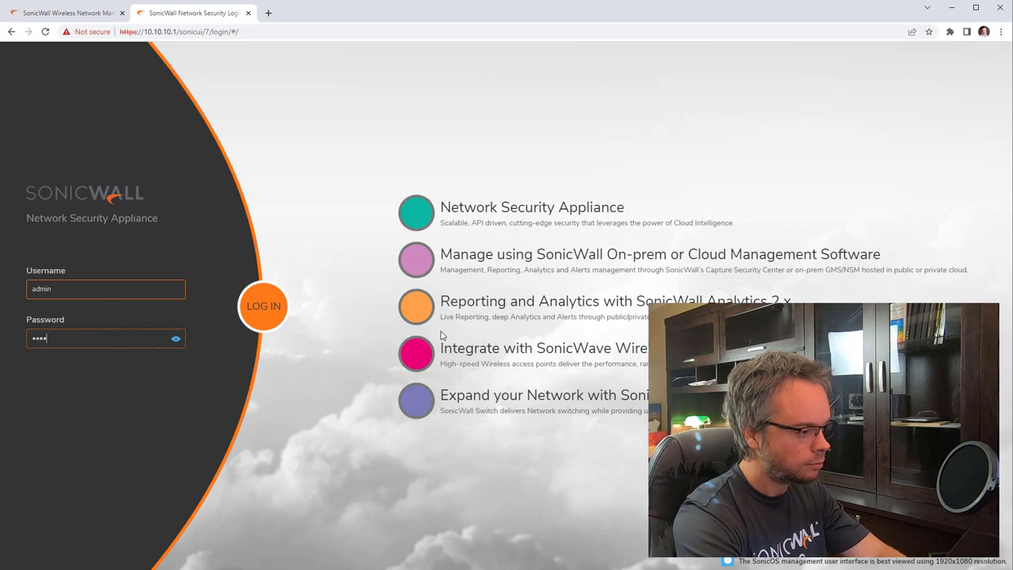
{"action": "key", "text": "Return"}
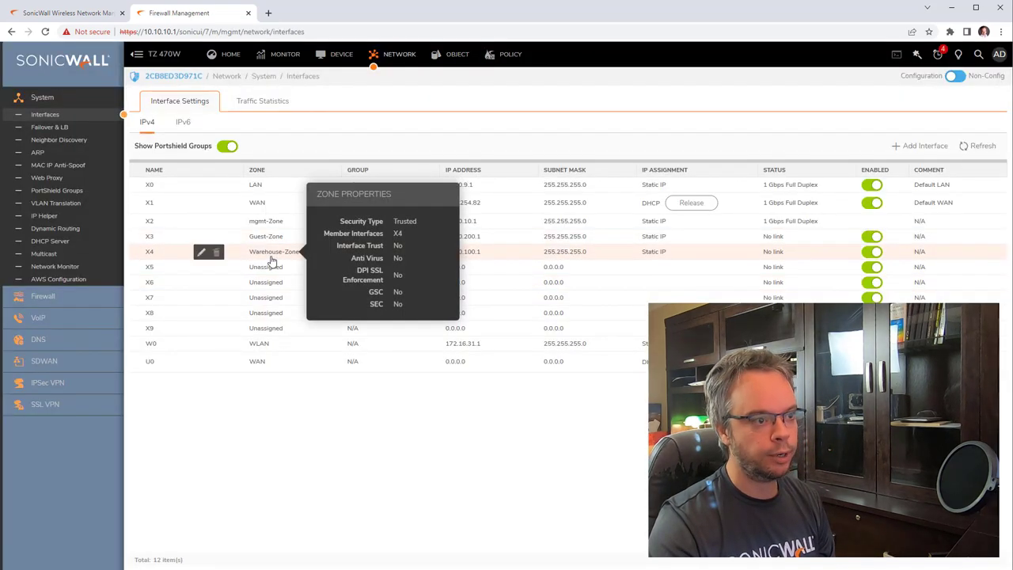
{"action": "mouse_move", "coordinate": [465, 258]}
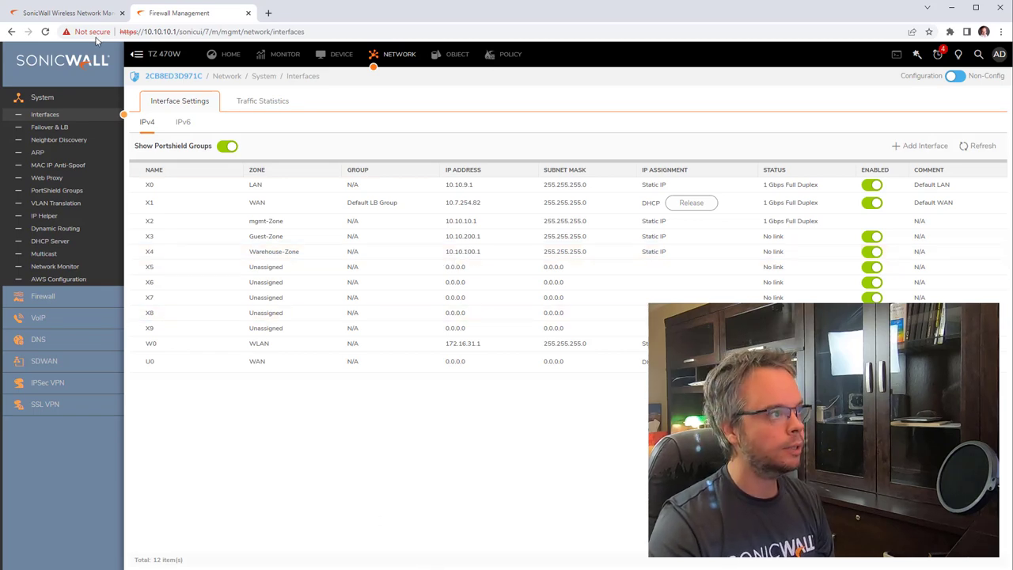
{"action": "left_click", "coordinate": [76, 17]}
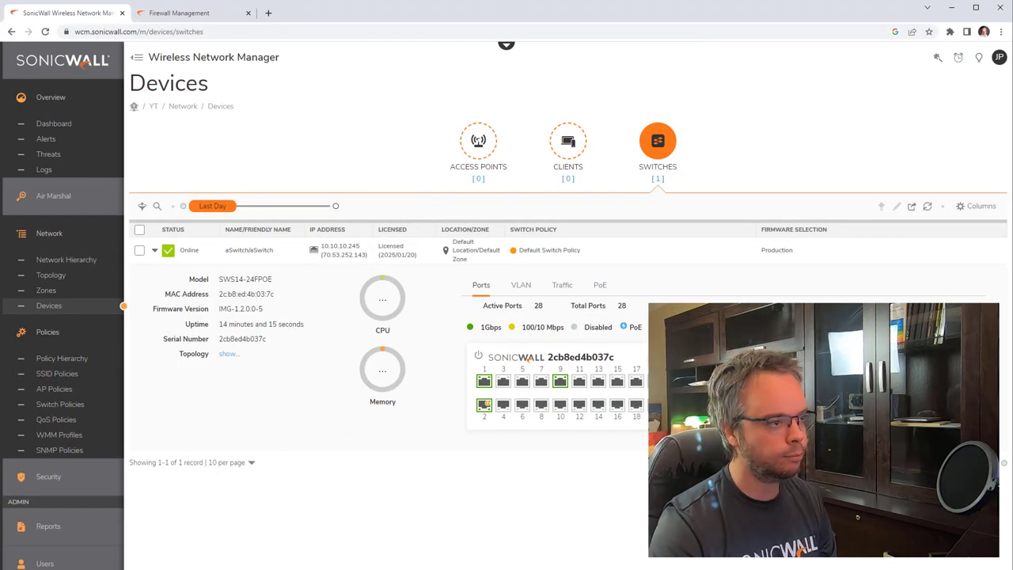
Open the switch configuration's VLAN settings and add a new VLAN entry.
{"action": "mouse_move", "coordinate": [856, 263]}
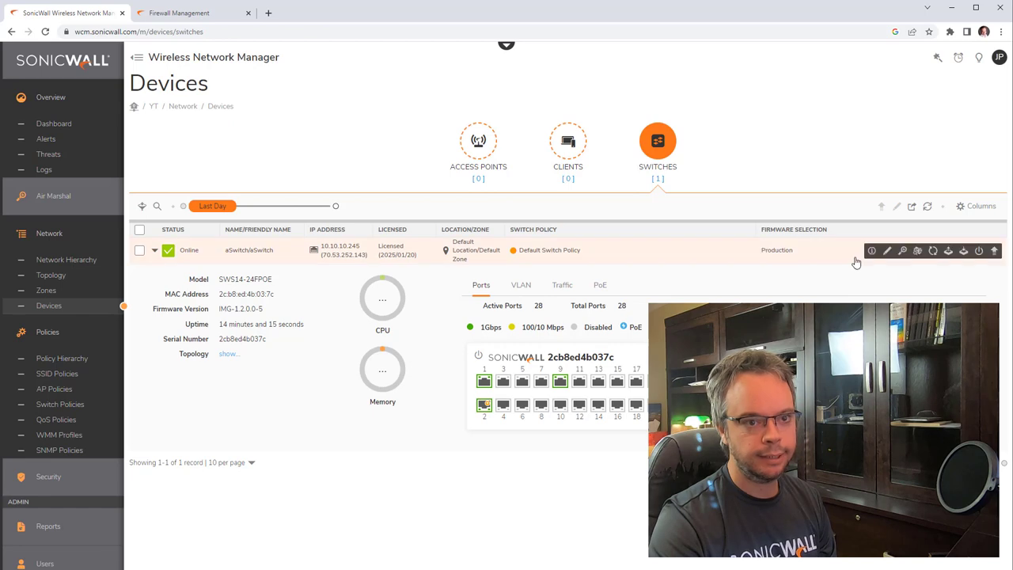
{"action": "left_click", "coordinate": [887, 251]}
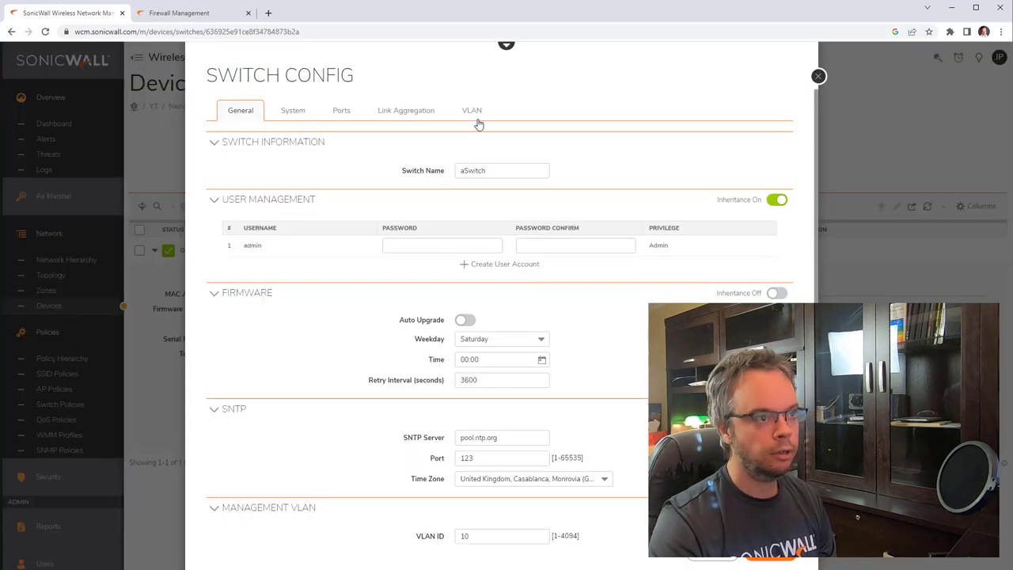
{"action": "left_click", "coordinate": [475, 115]}
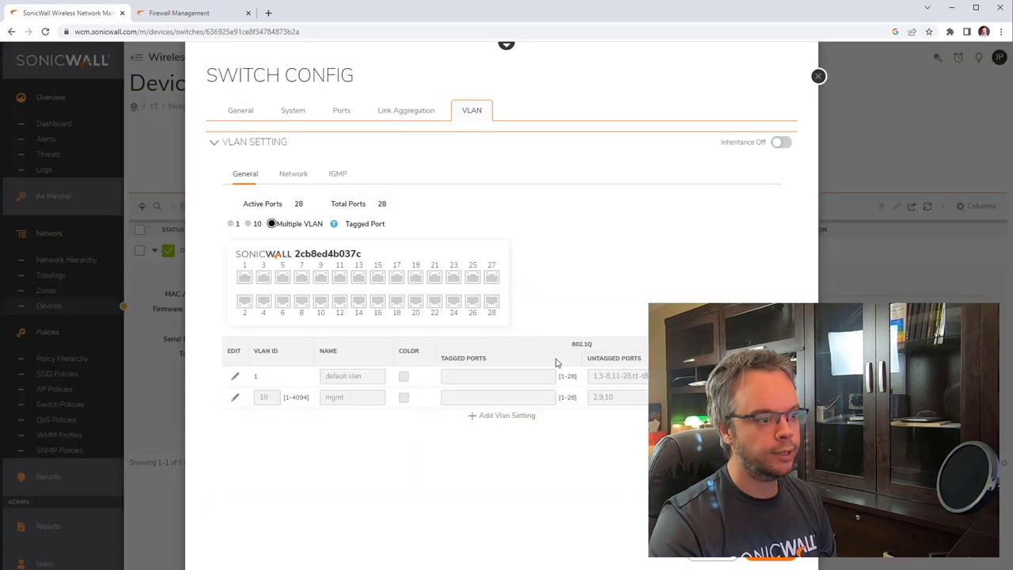
{"action": "left_click", "coordinate": [506, 416]}
Define VLAN 100 named warehouse with untagged ports 4,11,12 and save the entry.
{"action": "left_click", "coordinate": [236, 419]}
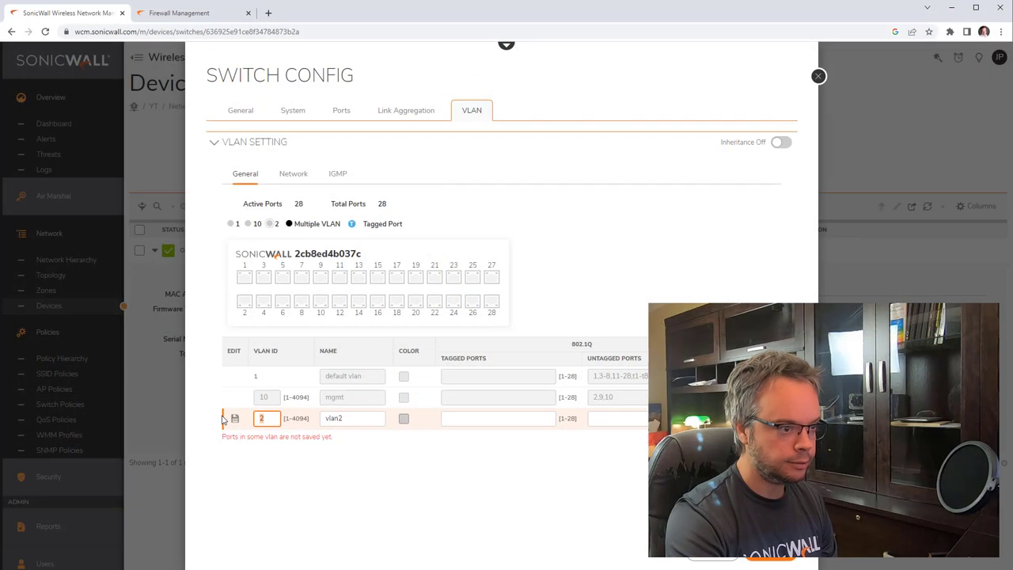
{"action": "type", "text": "100"}
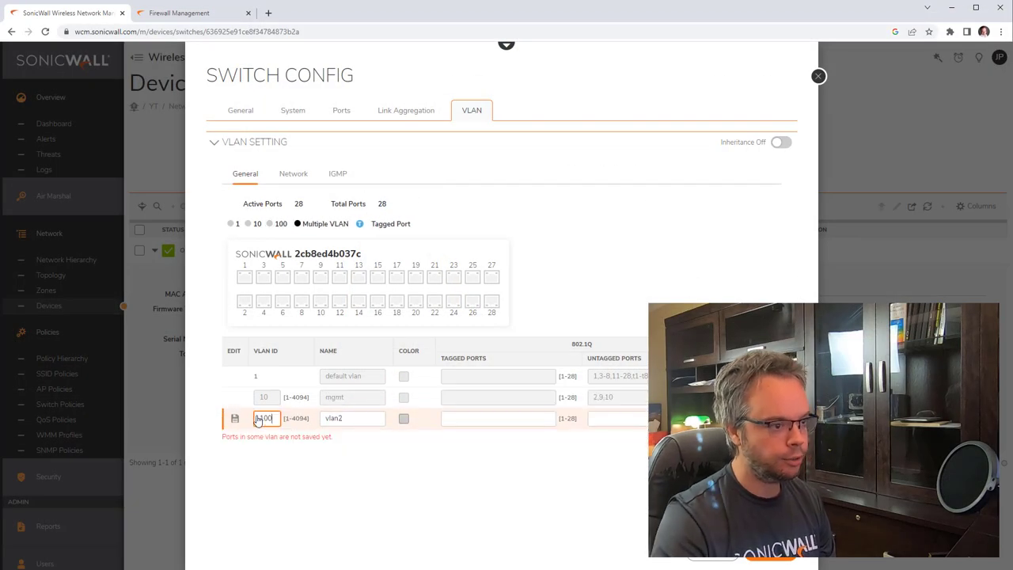
{"action": "key", "text": "Tab"}
{"action": "type", "text": "ware"}
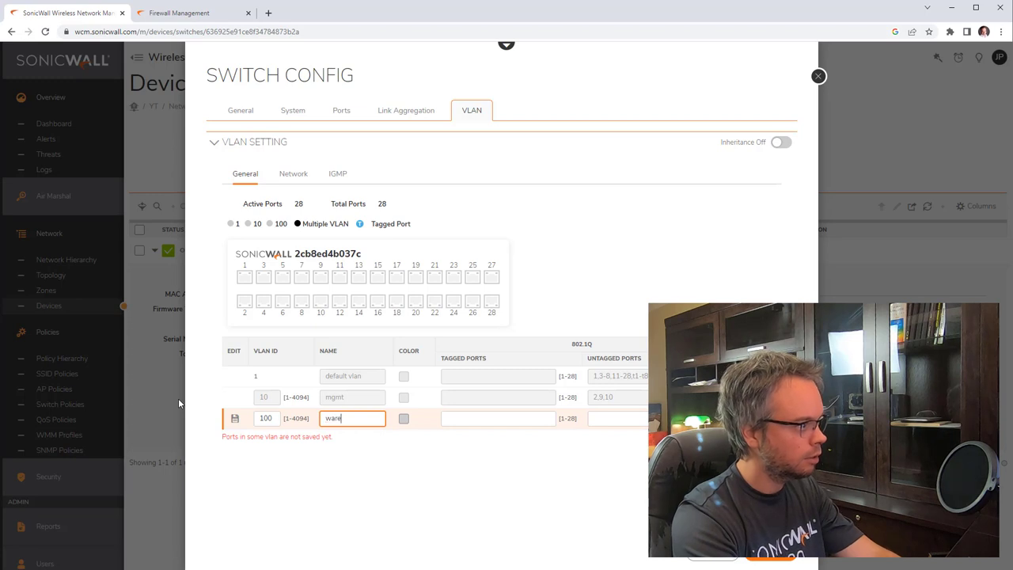
{"action": "type", "text": "hou"}
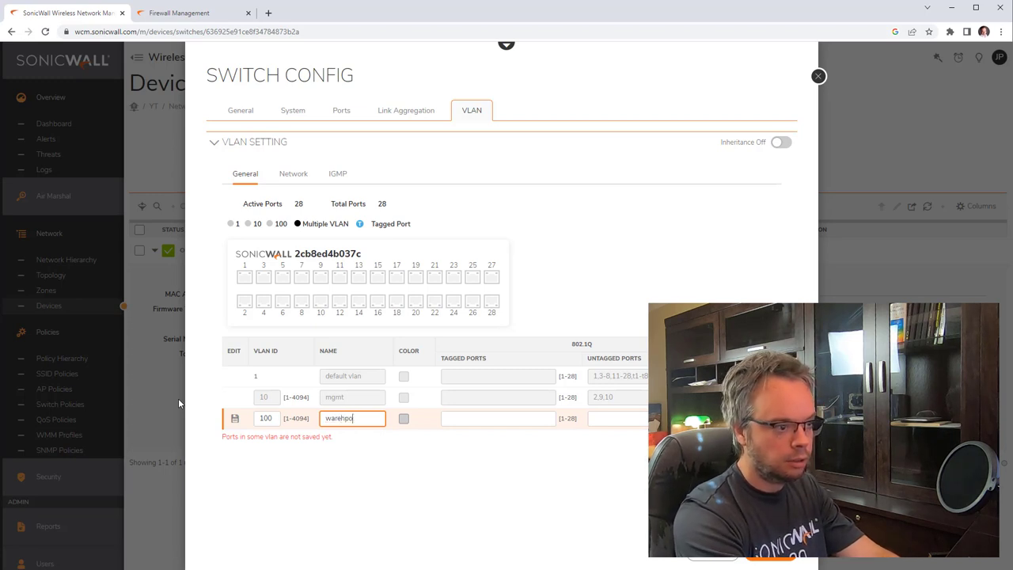
{"action": "type", "text": "se"}
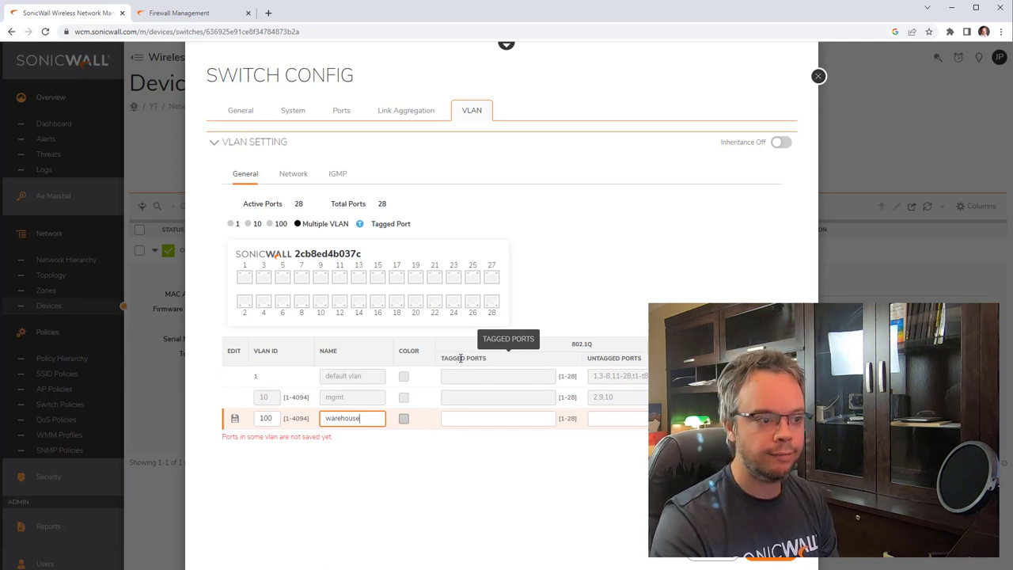
{"action": "left_click", "coordinate": [611, 413]}
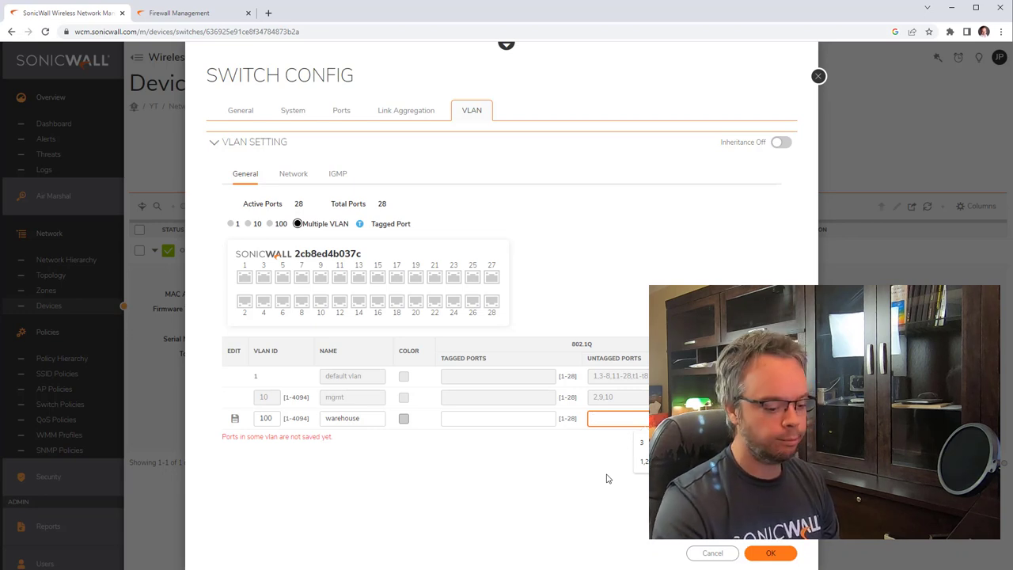
{"action": "type", "text": "4"}
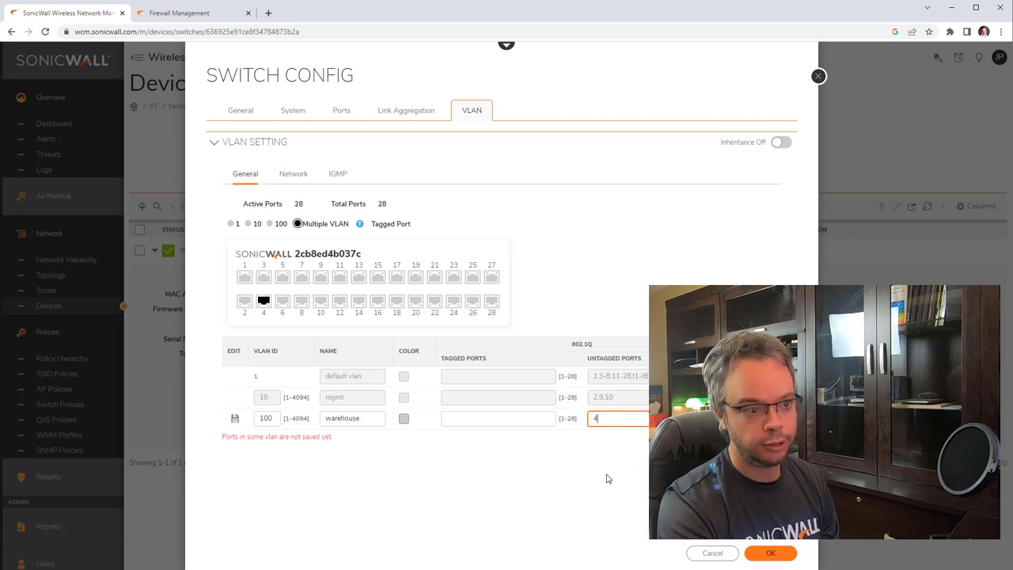
{"action": "type", "text": ","}
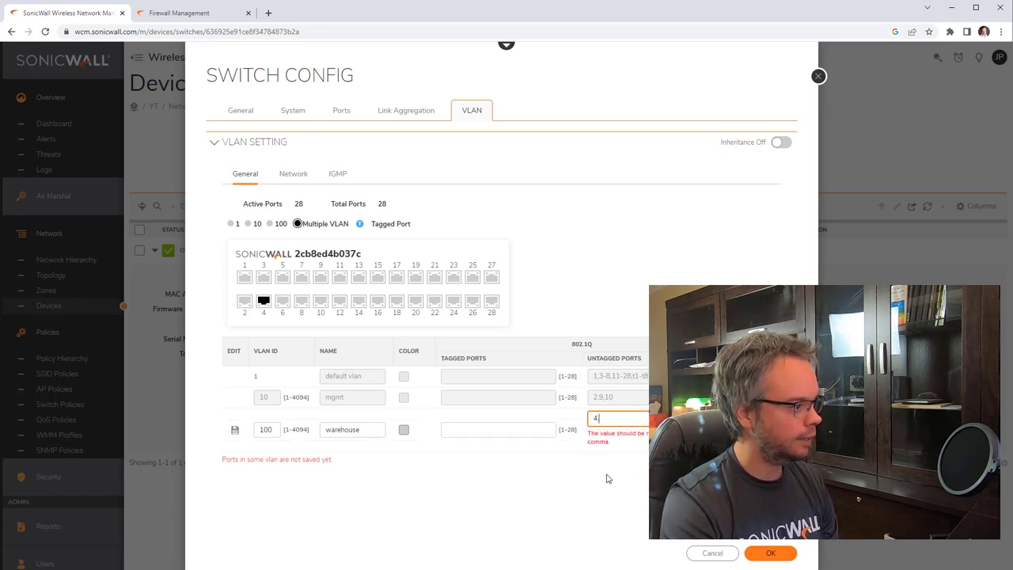
{"action": "type", "text": "11,12"}
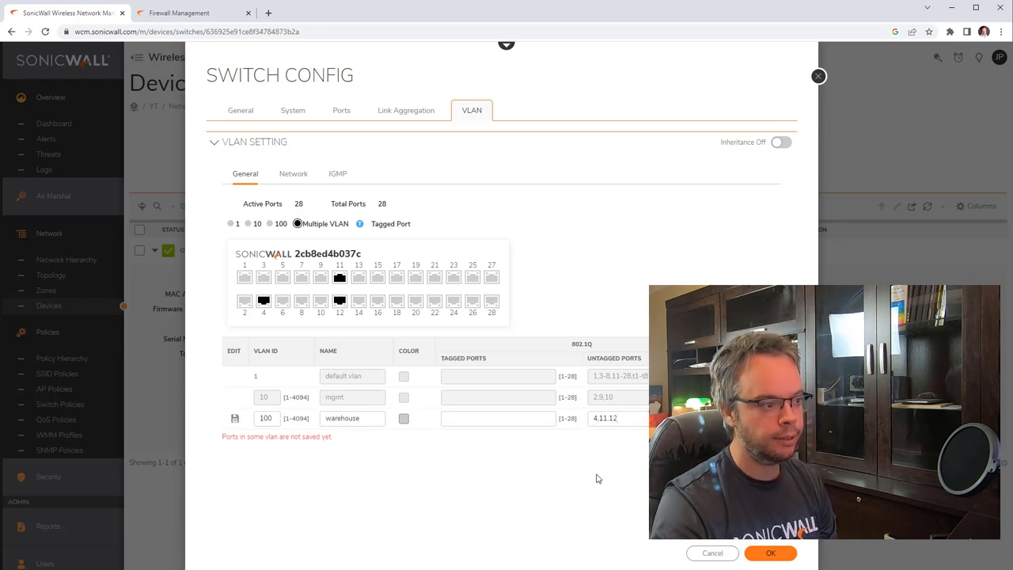
{"action": "left_click", "coordinate": [235, 418]}
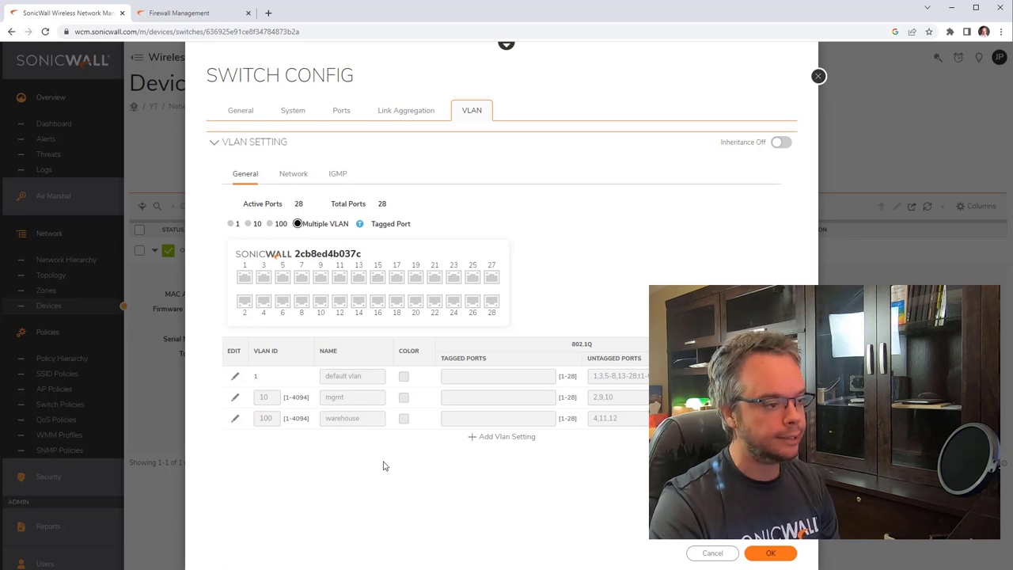
{"action": "left_click", "coordinate": [235, 420]}
Add tagged ports 5-8 to the warehouse VLAN 100 row and save it.
{"action": "left_click", "coordinate": [500, 419]}
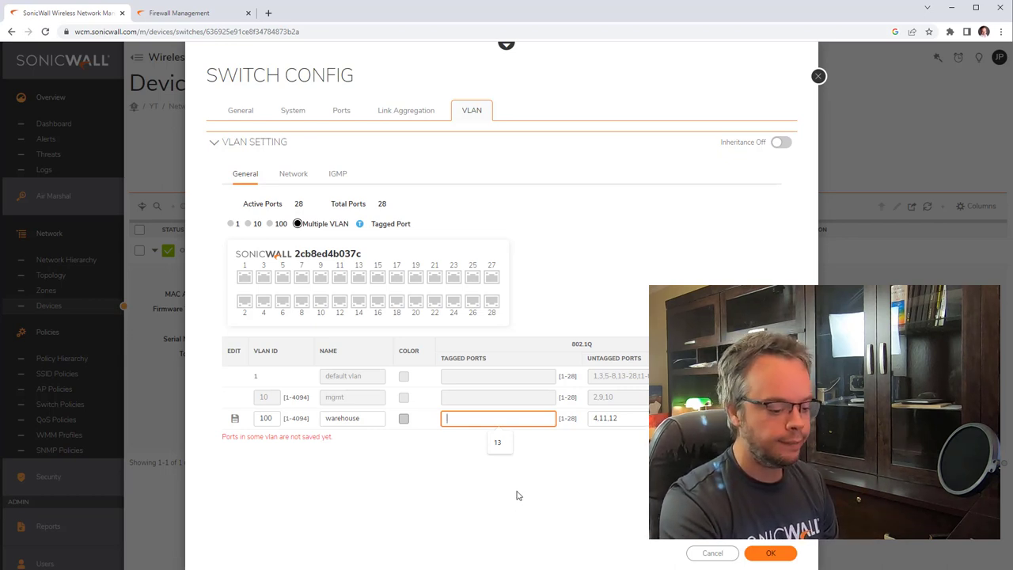
{"action": "type", "text": "5-8"}
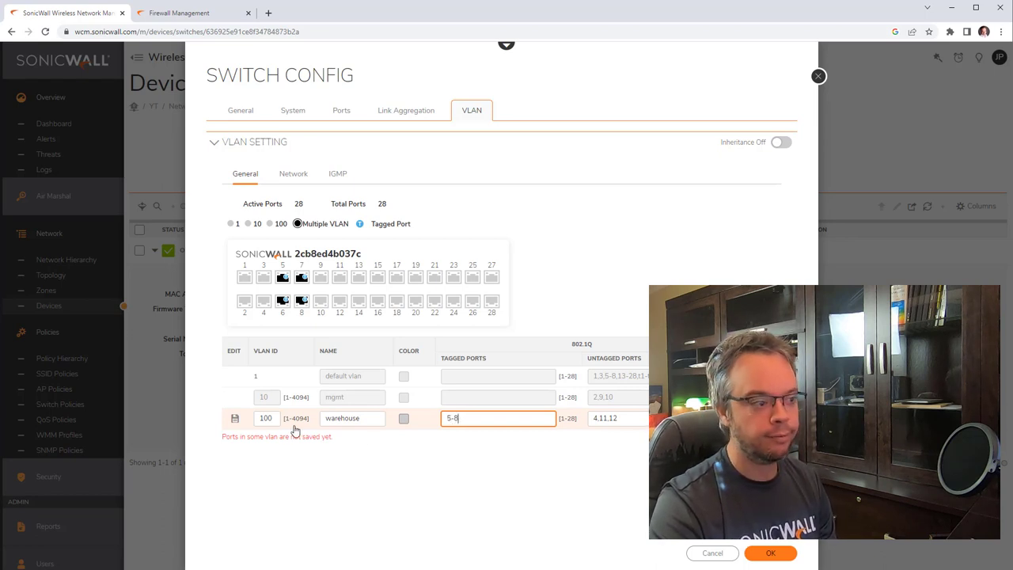
{"action": "left_click", "coordinate": [234, 420]}
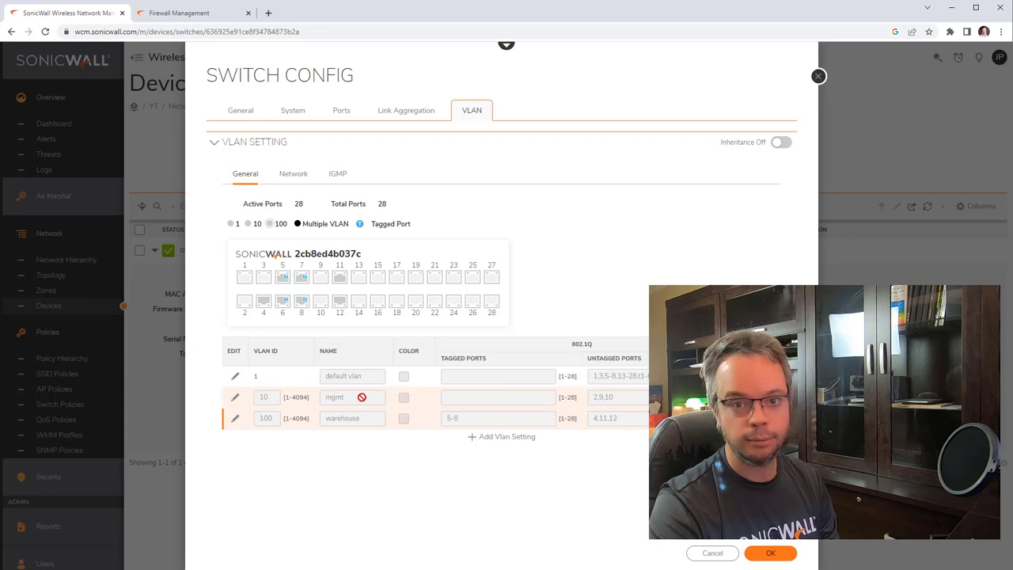
Append 5-8 to mgmt VLAN 10's untagged ports so they read 2,5-8,9,10.
{"action": "left_click", "coordinate": [235, 398]}
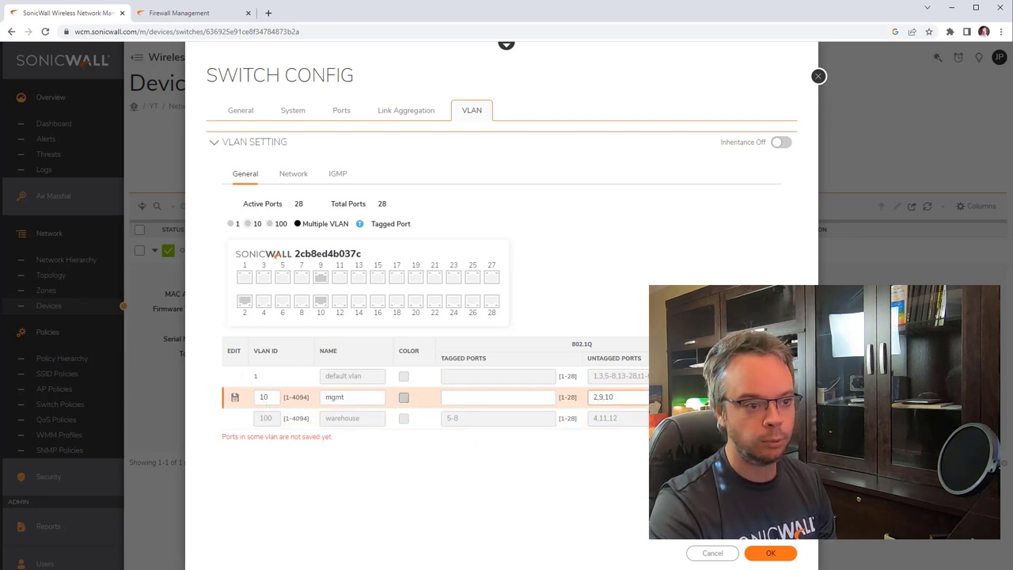
{"action": "left_click", "coordinate": [598, 398]}
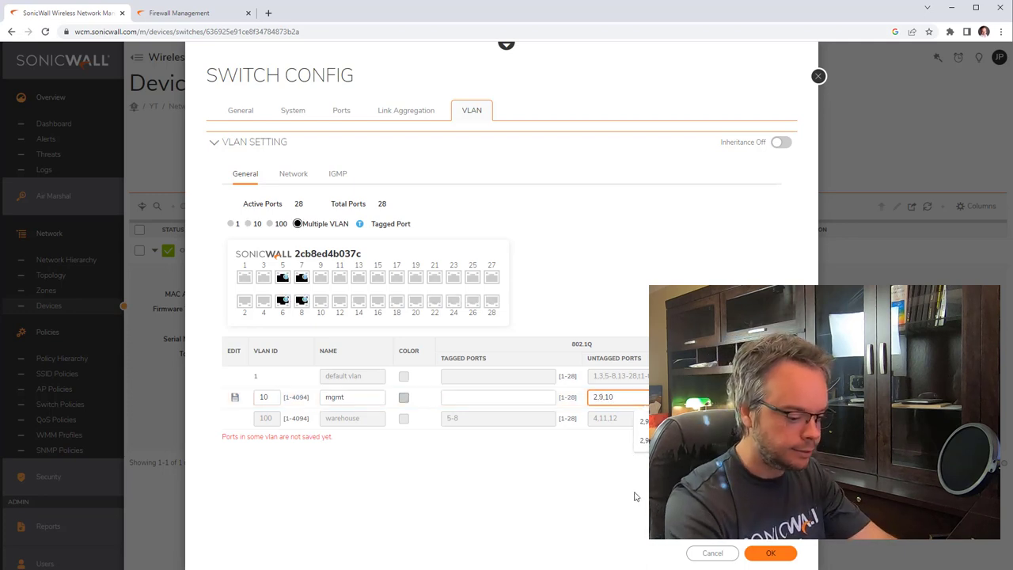
{"action": "type", "text": ",5-8"}
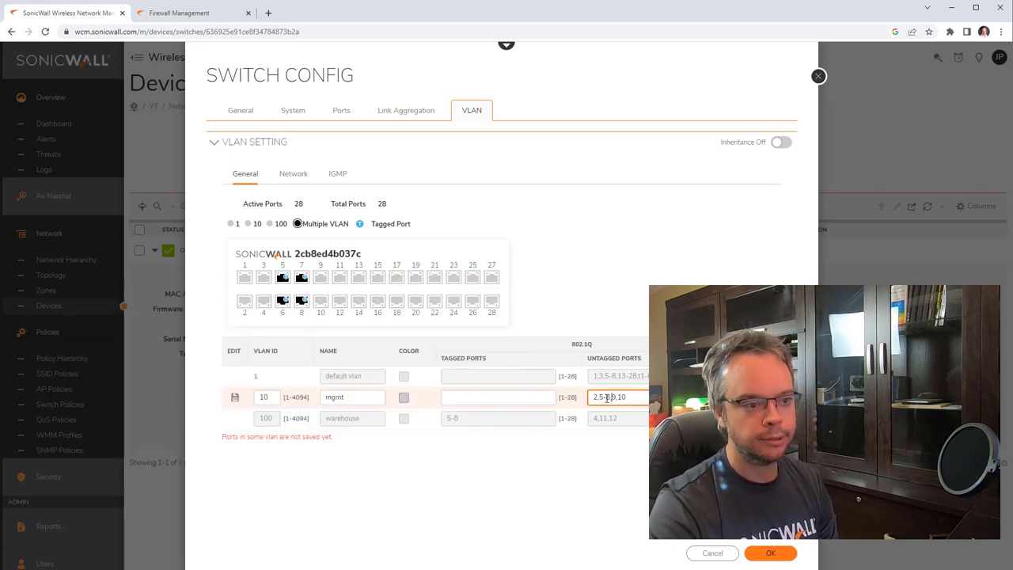
{"action": "left_click", "coordinate": [611, 445]}
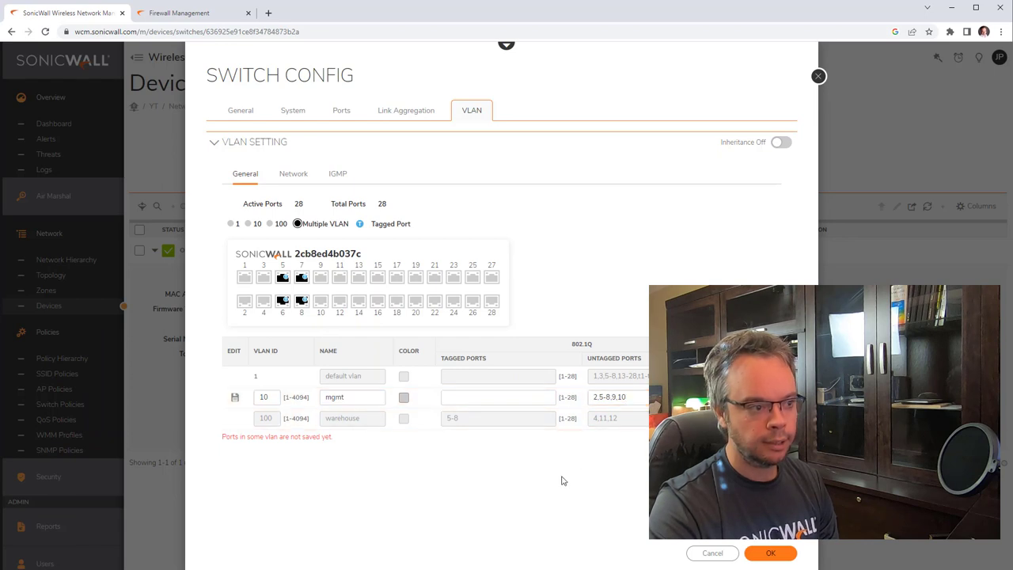
{"action": "left_click", "coordinate": [236, 398]}
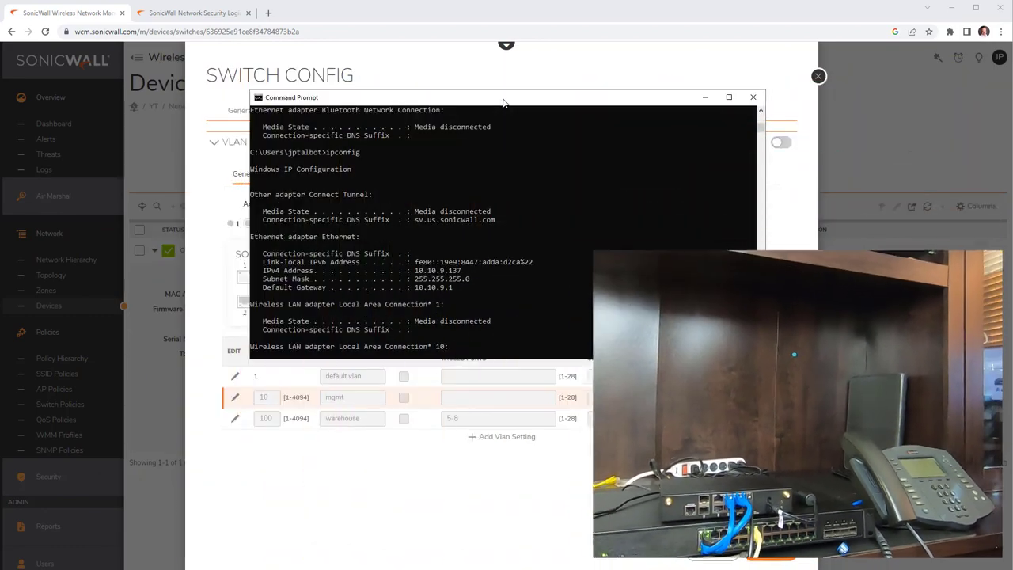
Rerun ipconfig to confirm the PC's Ethernet IPv4 address is 10.10.9.137, then close Command Prompt.
{"action": "key", "text": "Up"}
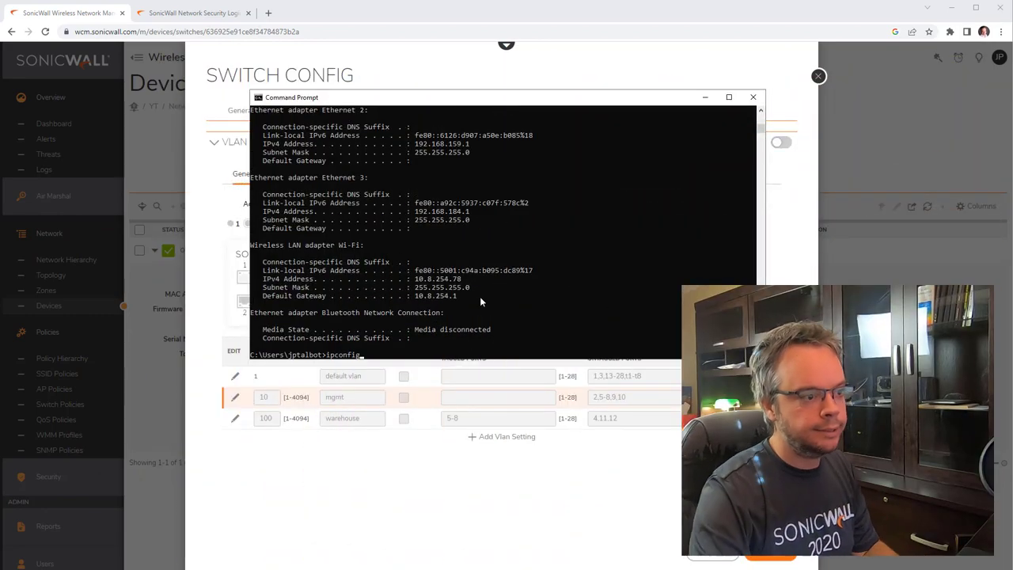
{"action": "key", "text": "Return"}
{"action": "scroll", "coordinate": [480, 297], "scroll_direction": "up", "scroll_amount": 5}
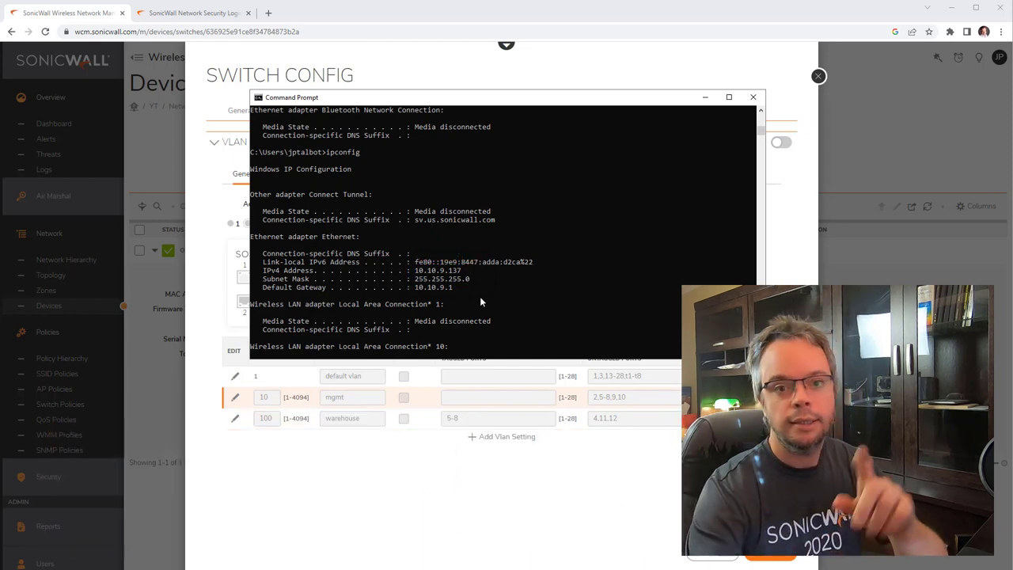
{"action": "left_click", "coordinate": [536, 486]}
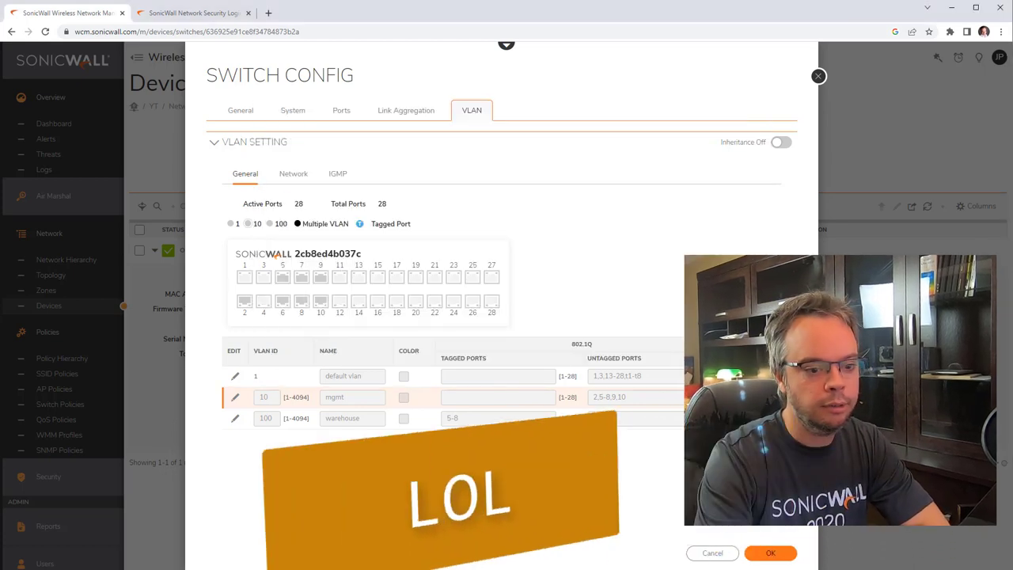
Apply the switch configuration with OK, confirm the management VLAN warning, and bring Command Prompt forward.
{"action": "left_click", "coordinate": [772, 554]}
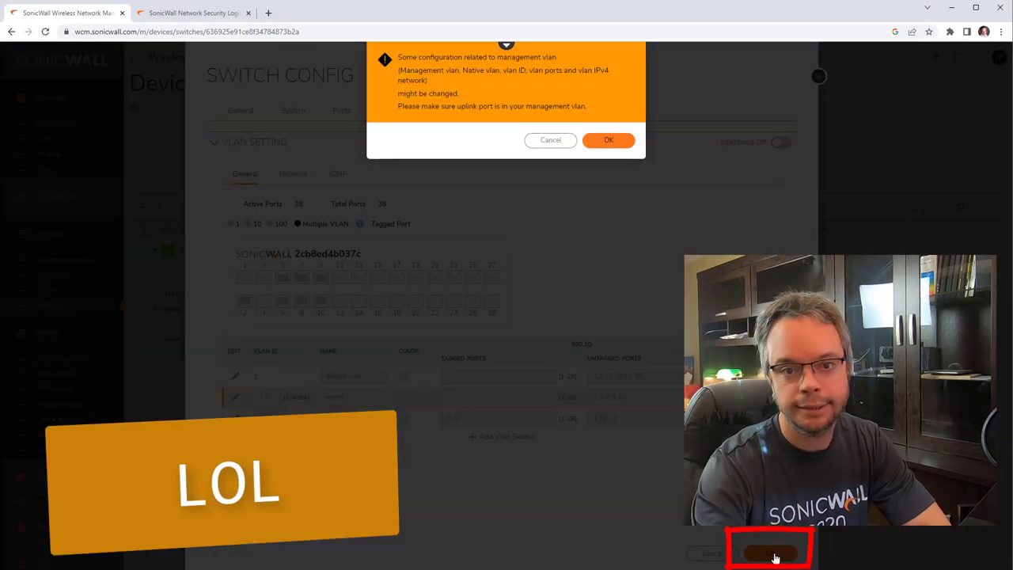
{"action": "left_click", "coordinate": [610, 140]}
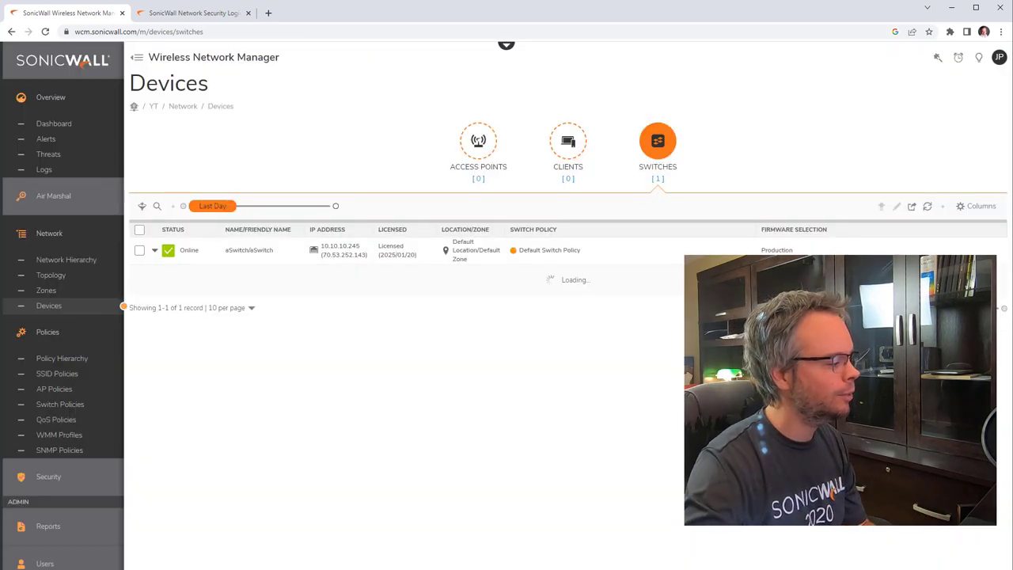
{"action": "key", "text": "alt+Tab"}
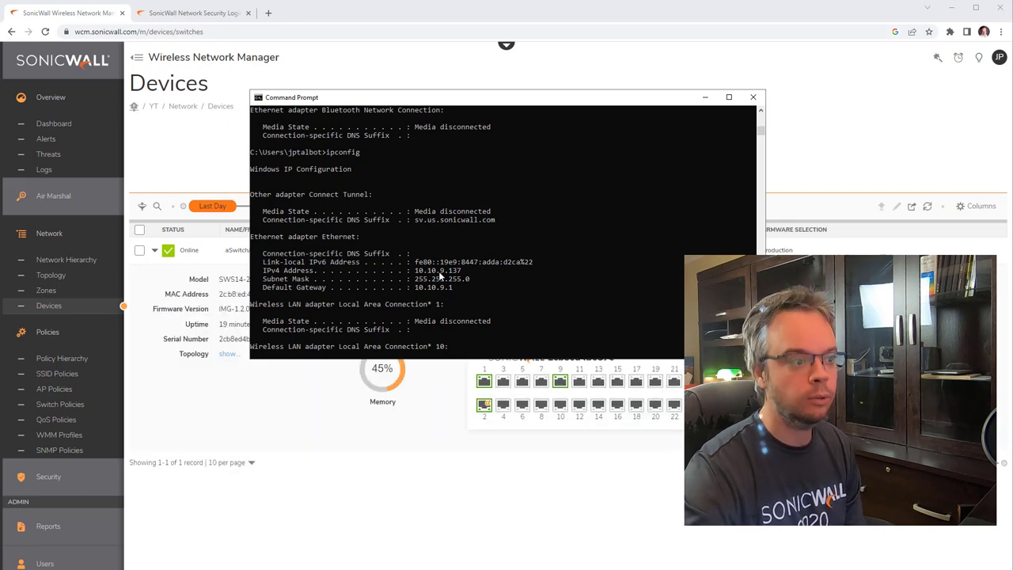
Rerun ipconfig to confirm Ethernet address 10.10.100.204 with gateway 10.10.100.1, then close Command Prompt.
{"action": "scroll", "coordinate": [452, 293], "scroll_direction": "down", "scroll_amount": 5}
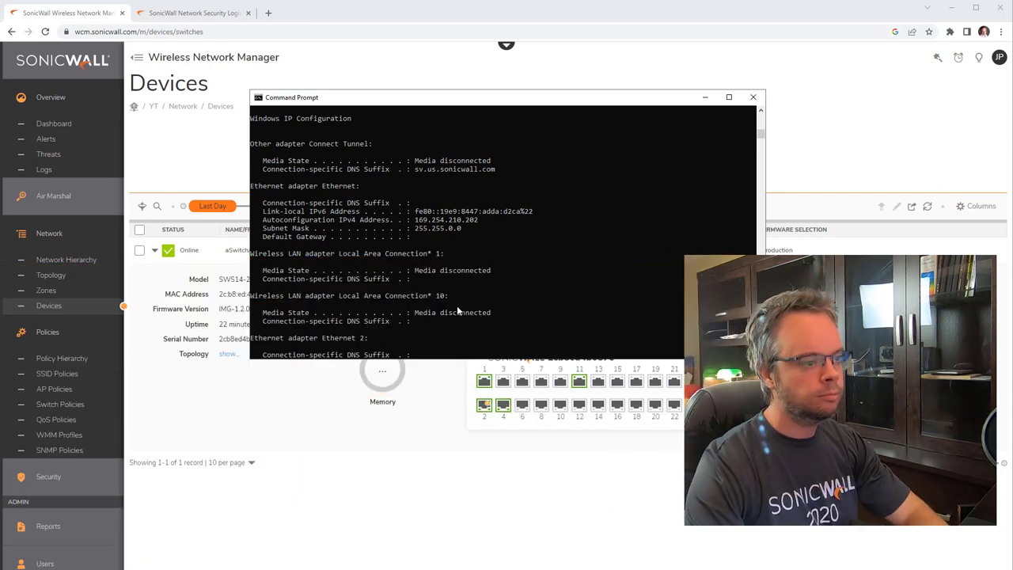
{"action": "key", "text": "Up"}
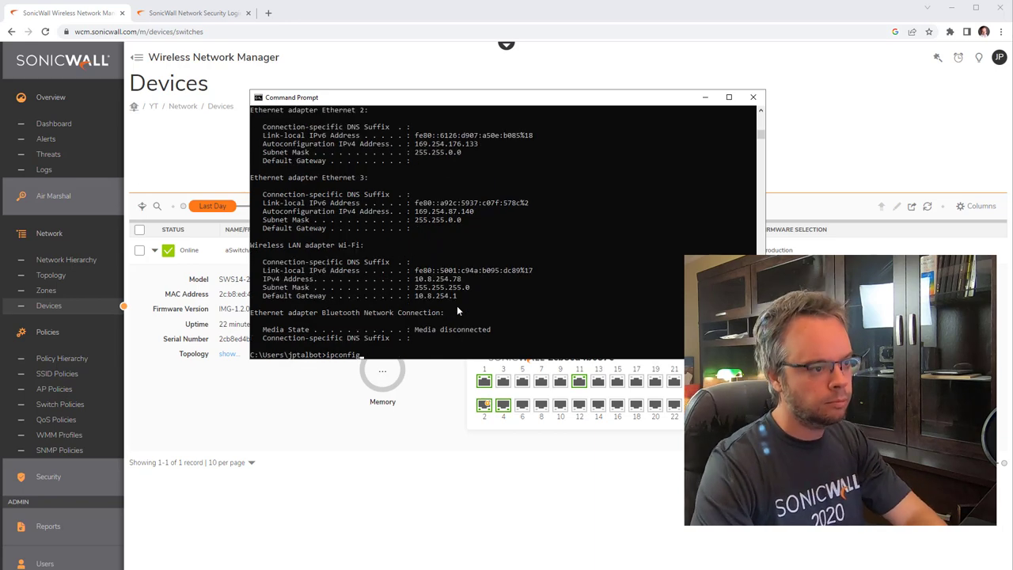
{"action": "key", "text": "Return"}
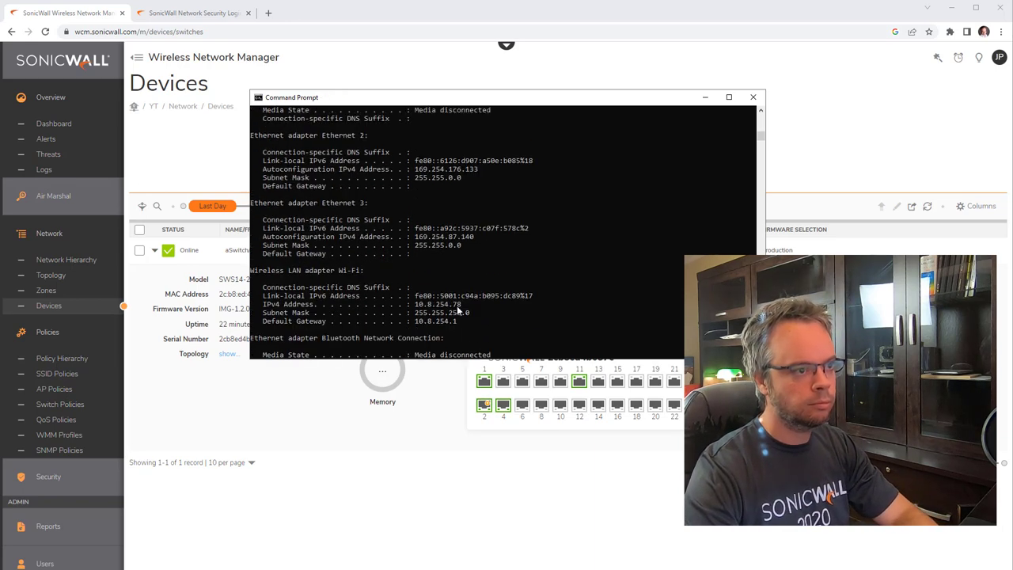
{"action": "scroll", "coordinate": [457, 306], "scroll_direction": "up", "scroll_amount": 3}
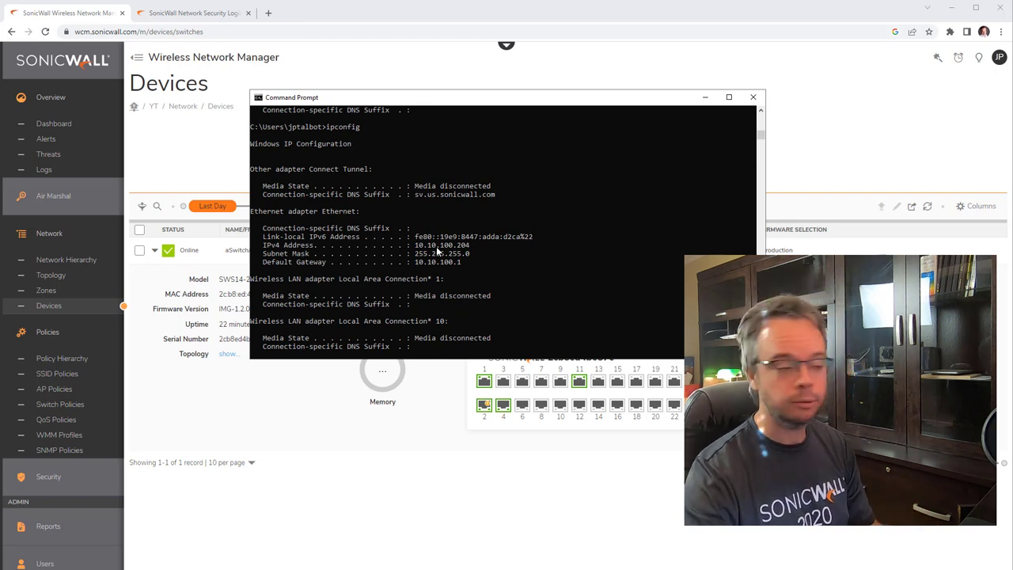
{"action": "left_click", "coordinate": [364, 528]}
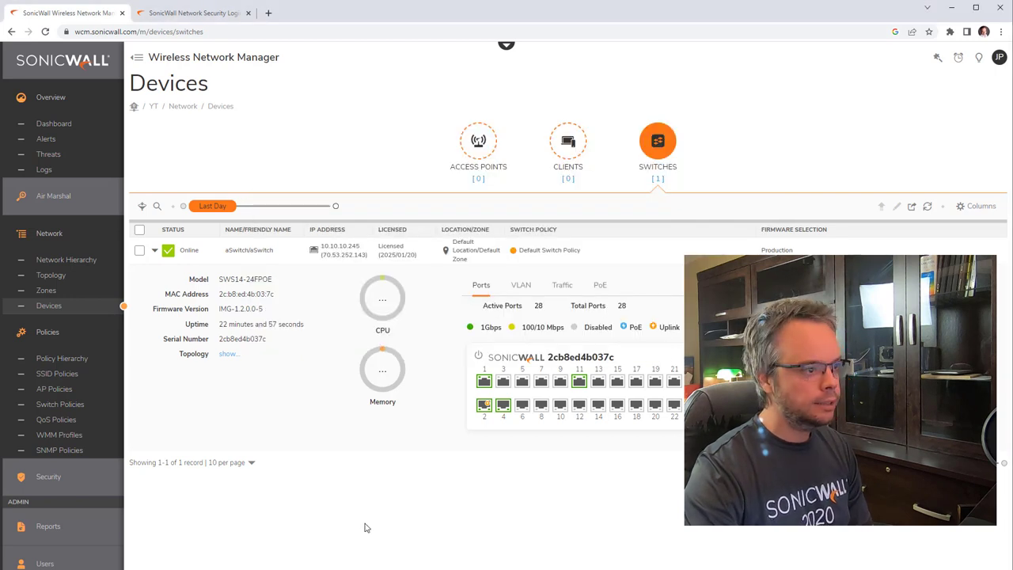
Show the switch ports grouped by VLAN and highlight the ports of VLANs 1, 10 and 100.
{"action": "left_click", "coordinate": [526, 288]}
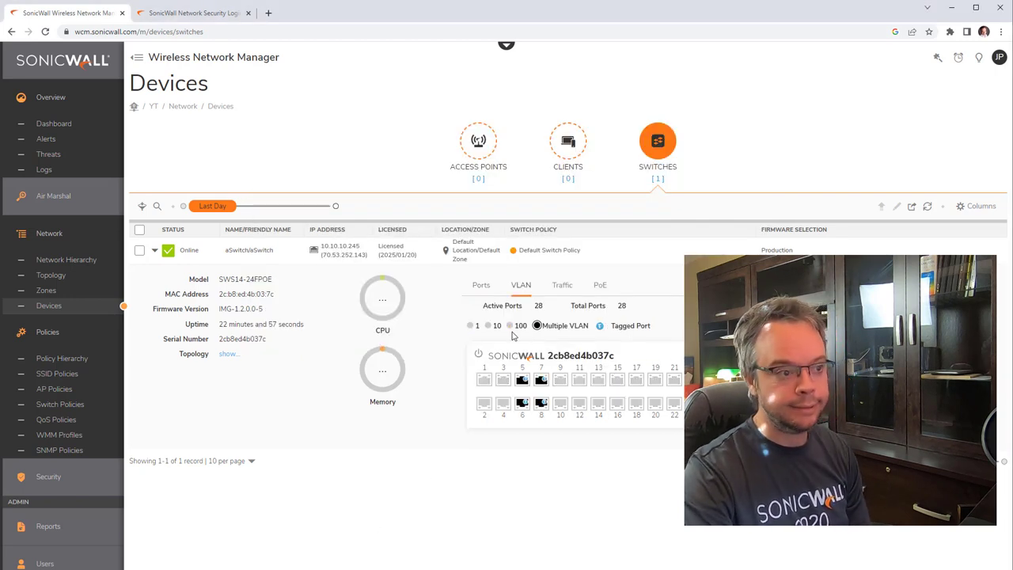
{"action": "left_click", "coordinate": [473, 331]}
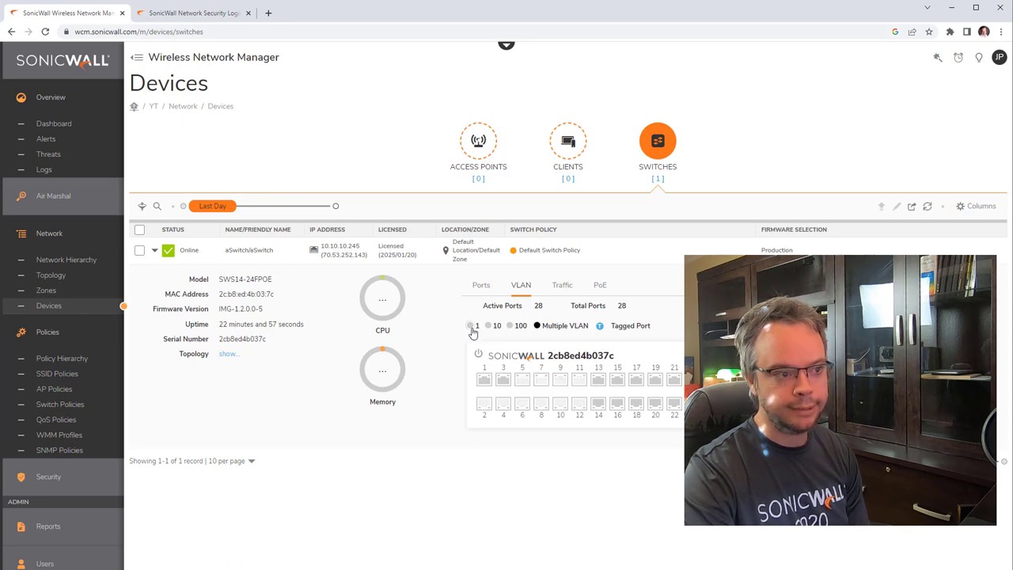
{"action": "left_click", "coordinate": [488, 329]}
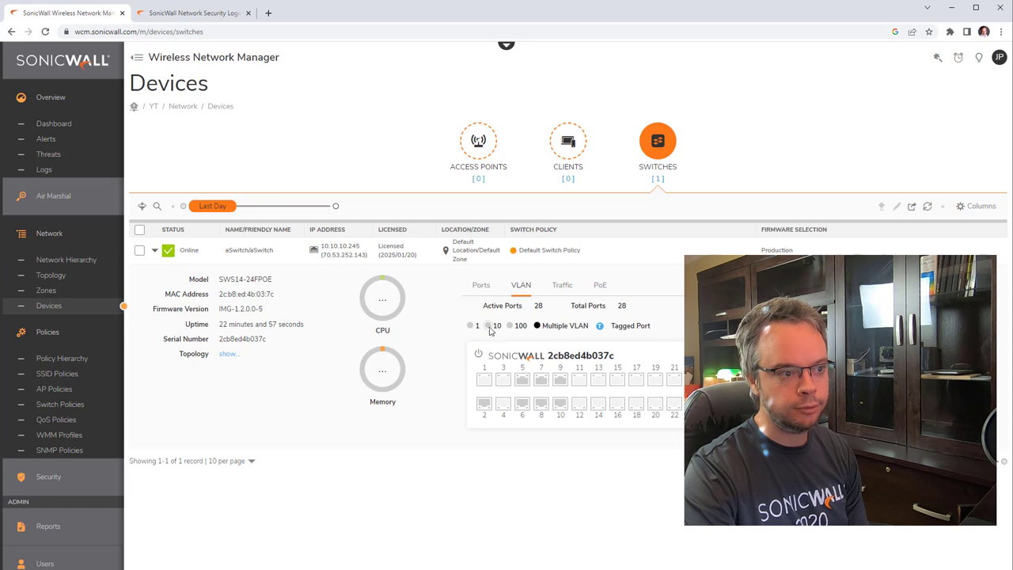
{"action": "left_click", "coordinate": [509, 327]}
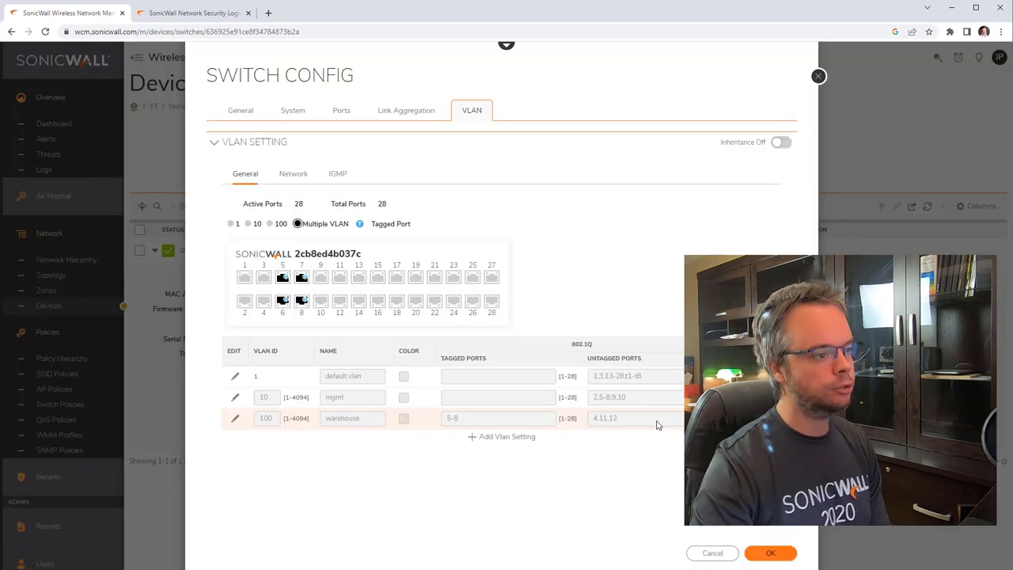
Add VLAN 9 named 'assembly' with untagged ports 1,28 and save the entry.
{"action": "left_click", "coordinate": [510, 439]}
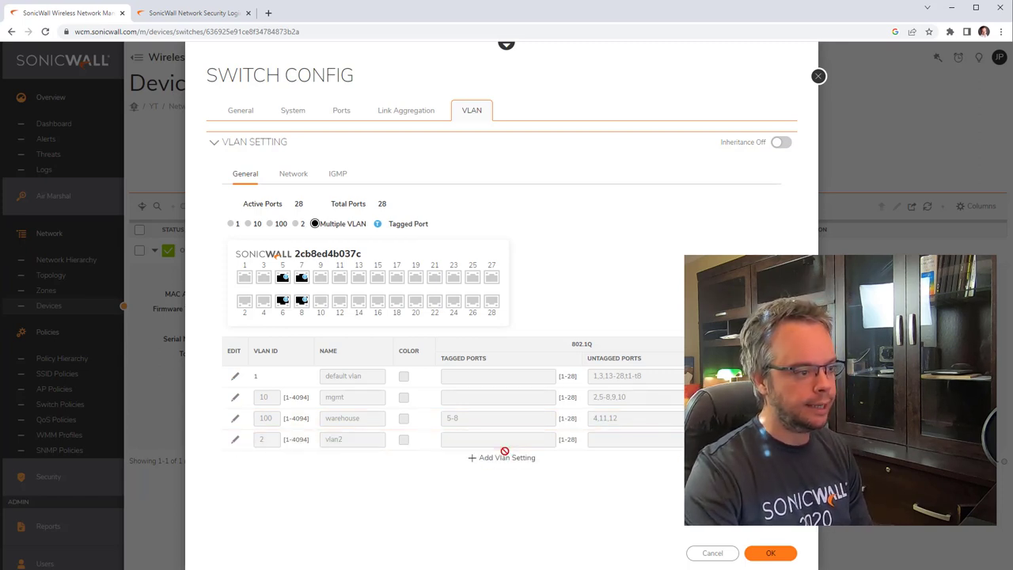
{"action": "left_click", "coordinate": [234, 441]}
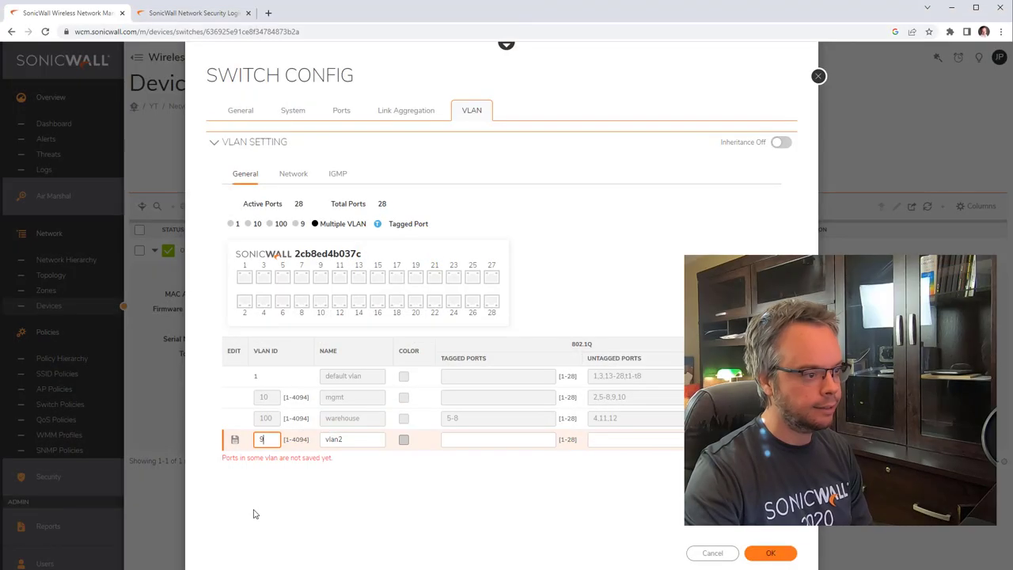
{"action": "key", "text": "Tab"}
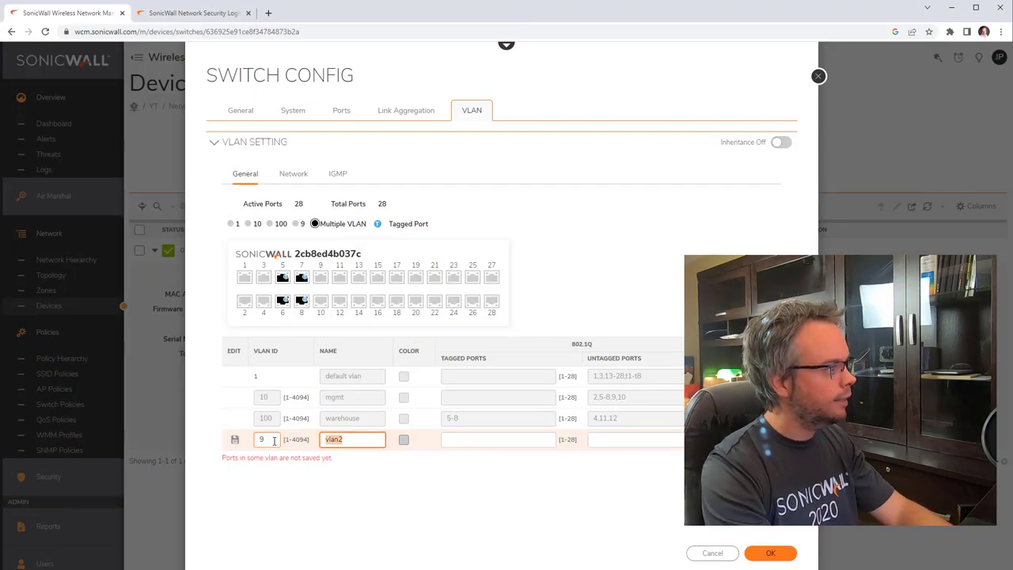
{"action": "type", "text": "ass"}
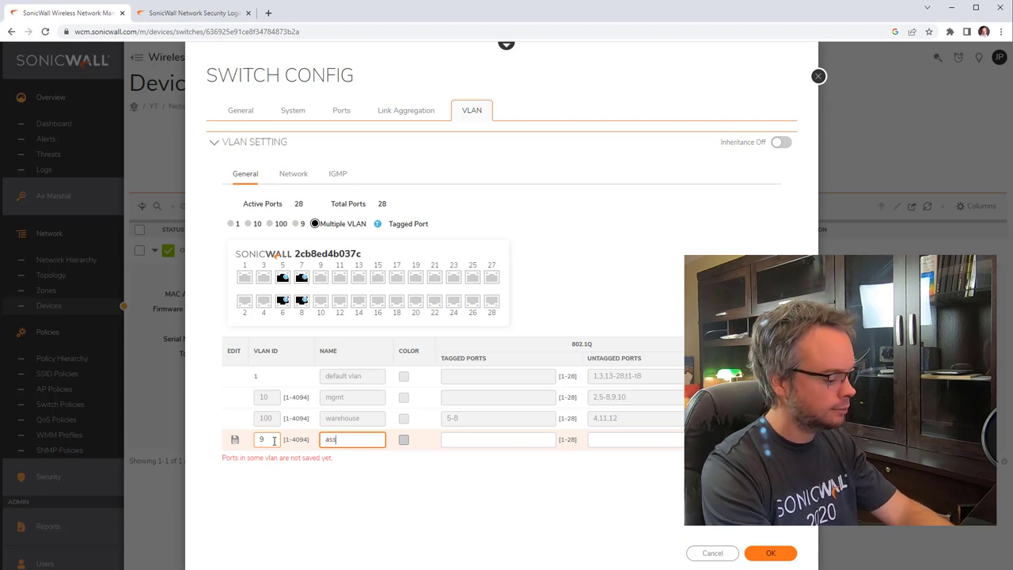
{"action": "type", "text": "embly"}
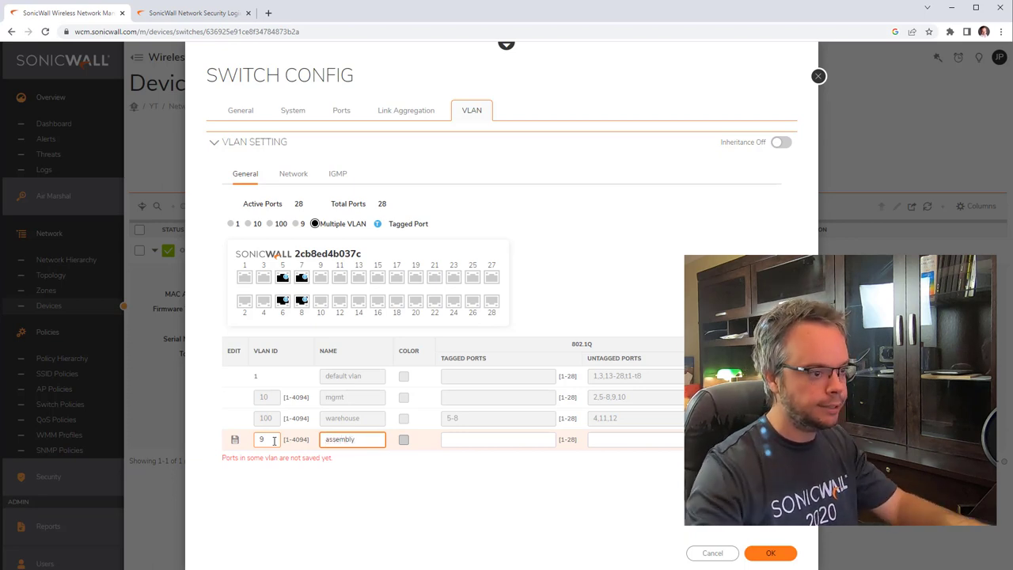
{"action": "left_click", "coordinate": [595, 440]}
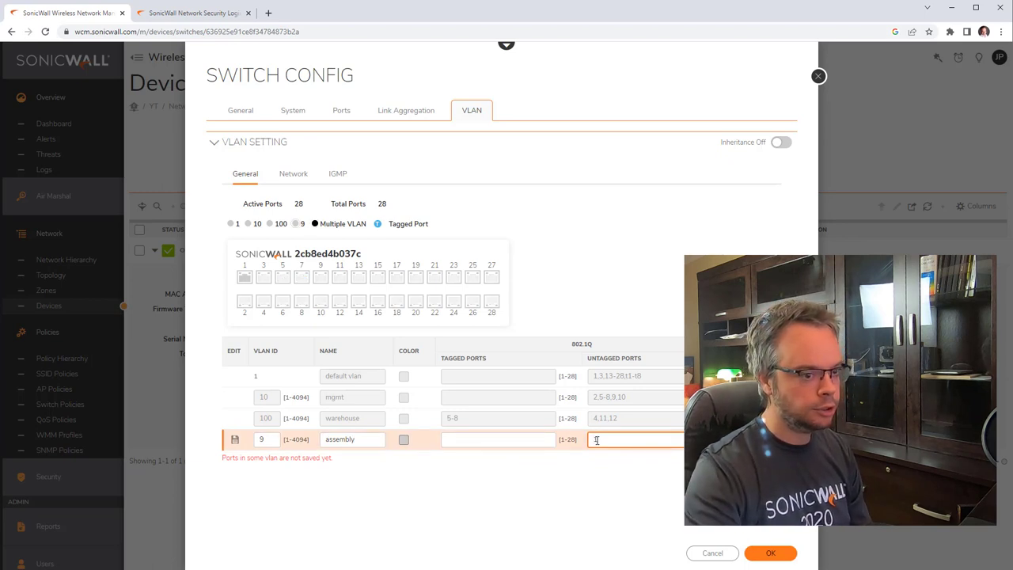
{"action": "type", "text": "1"}
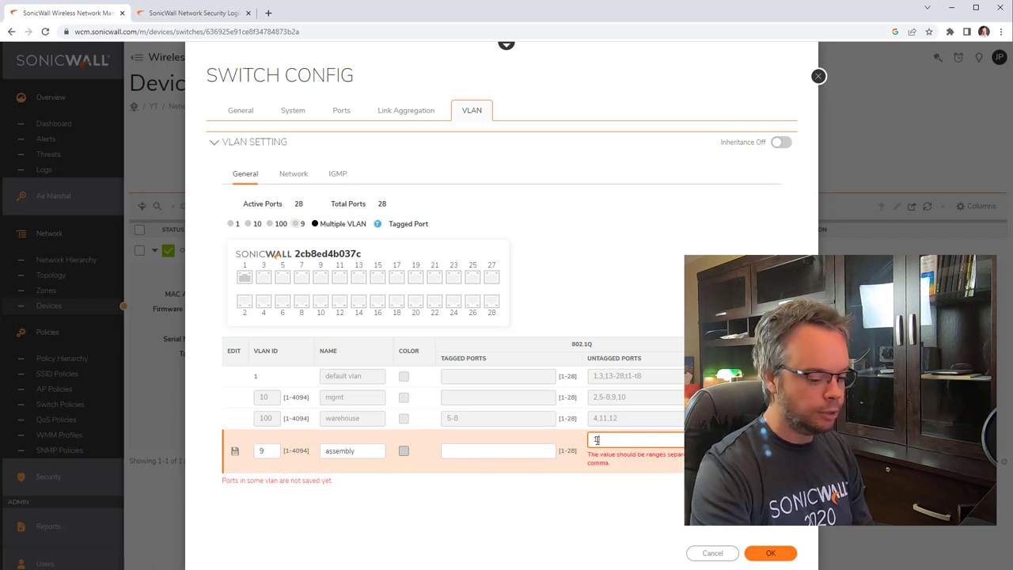
{"action": "type", "text": "-29"}
{"action": "key", "text": "BackSpace"}
{"action": "type", "text": "8"}
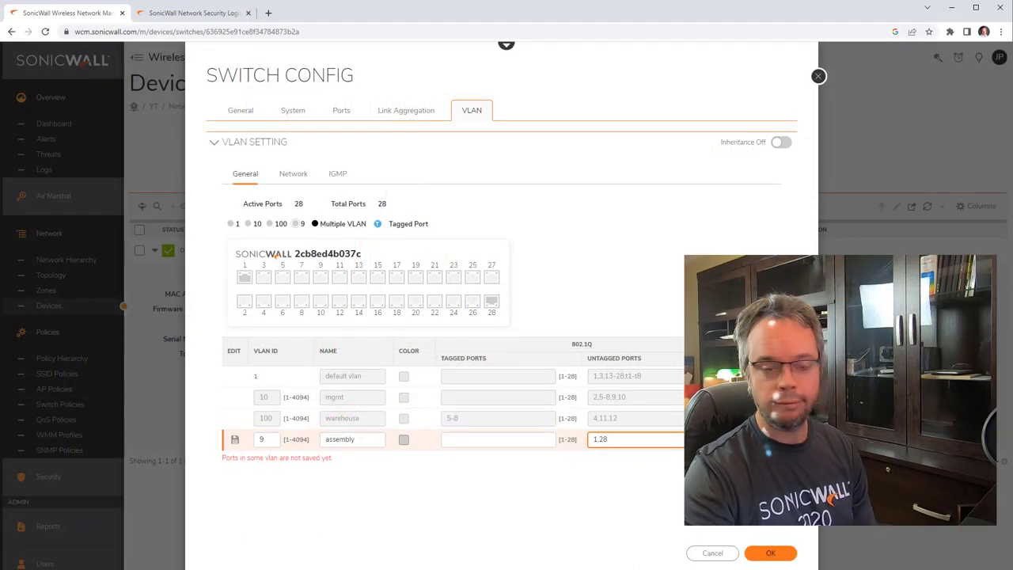
{"action": "left_click", "coordinate": [235, 440]}
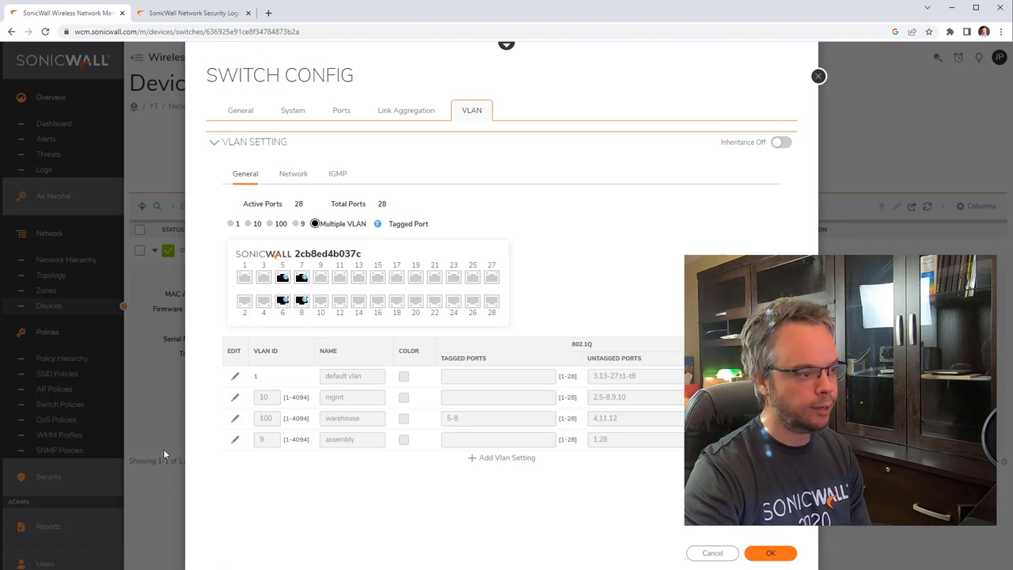
Add VLAN 200 'GuestWiFi' with tagged ports 5-8 and untagged port 3, applying it past the warning.
{"action": "left_click", "coordinate": [499, 459]}
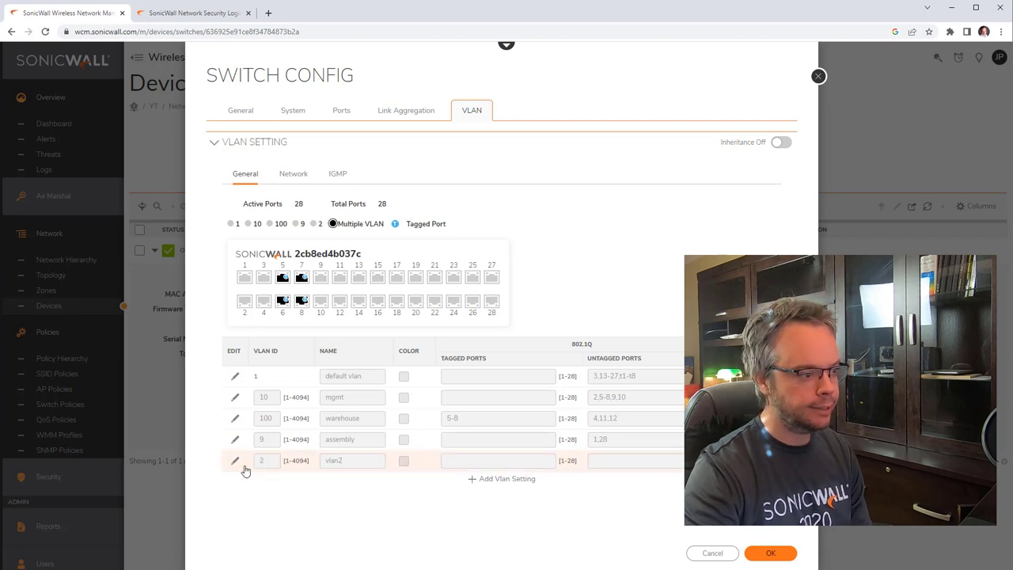
{"action": "left_click", "coordinate": [235, 460]}
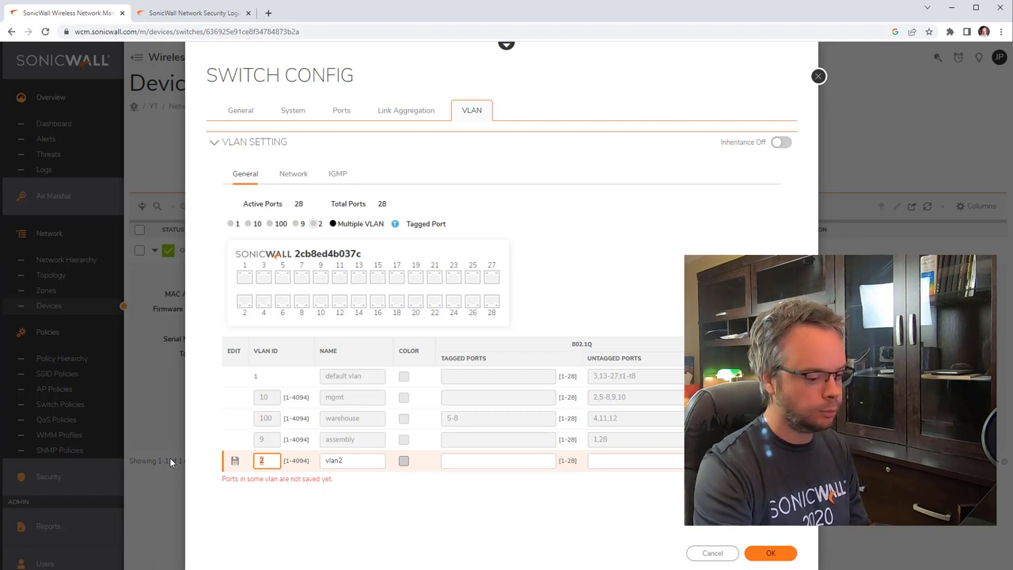
{"action": "type", "text": "200"}
{"action": "key", "text": "Tab"}
{"action": "type", "text": "G"}
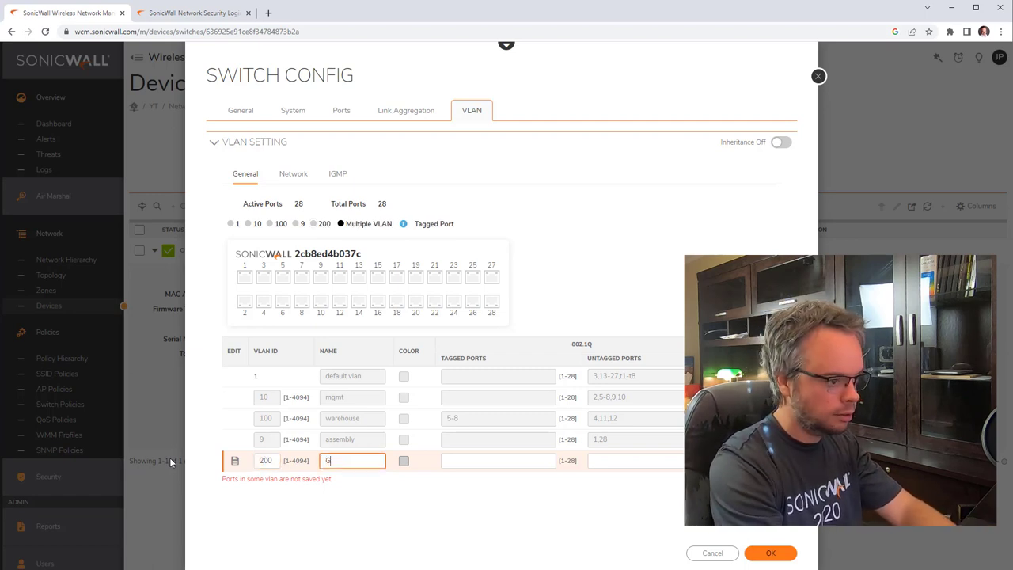
{"action": "type", "text": "uestWiFi"}
{"action": "key", "text": "Tab"}
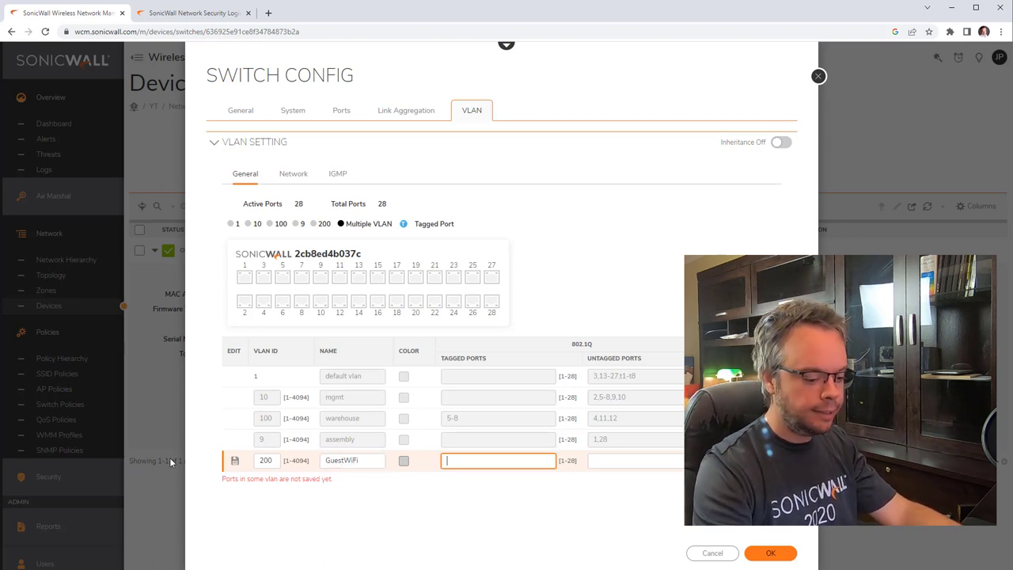
{"action": "type", "text": "5-8"}
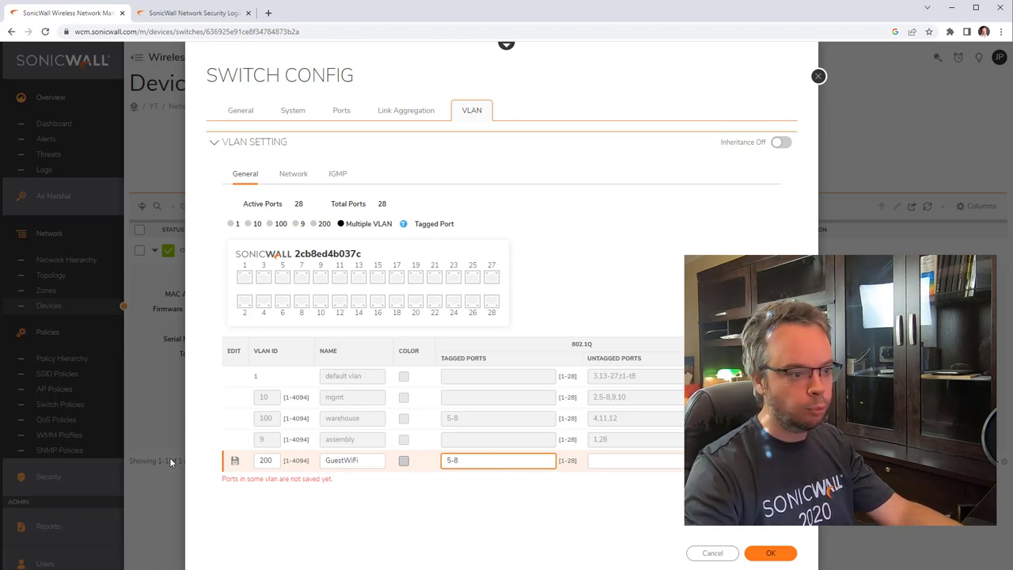
{"action": "left_click", "coordinate": [610, 465]}
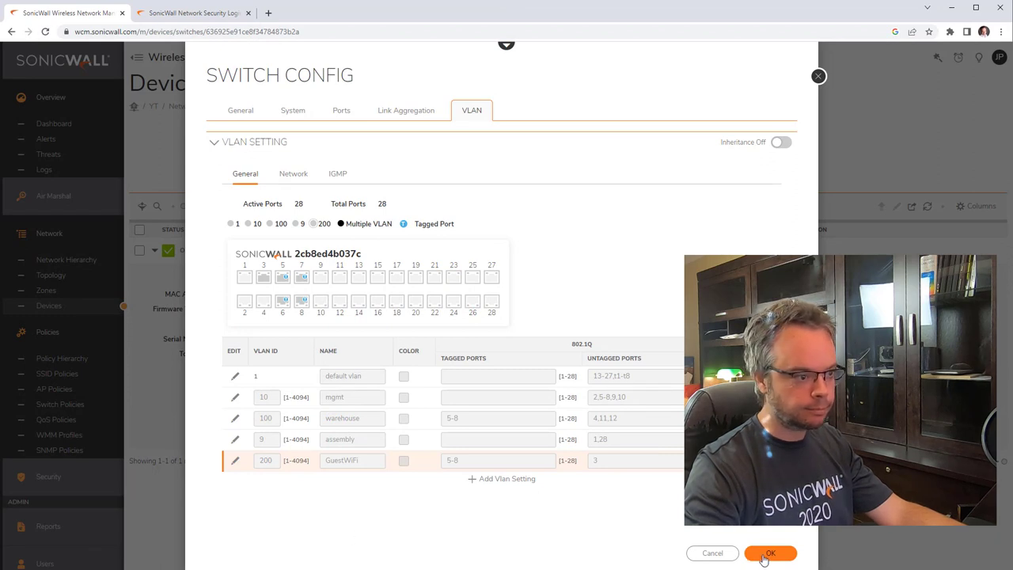
{"action": "left_click", "coordinate": [765, 554]}
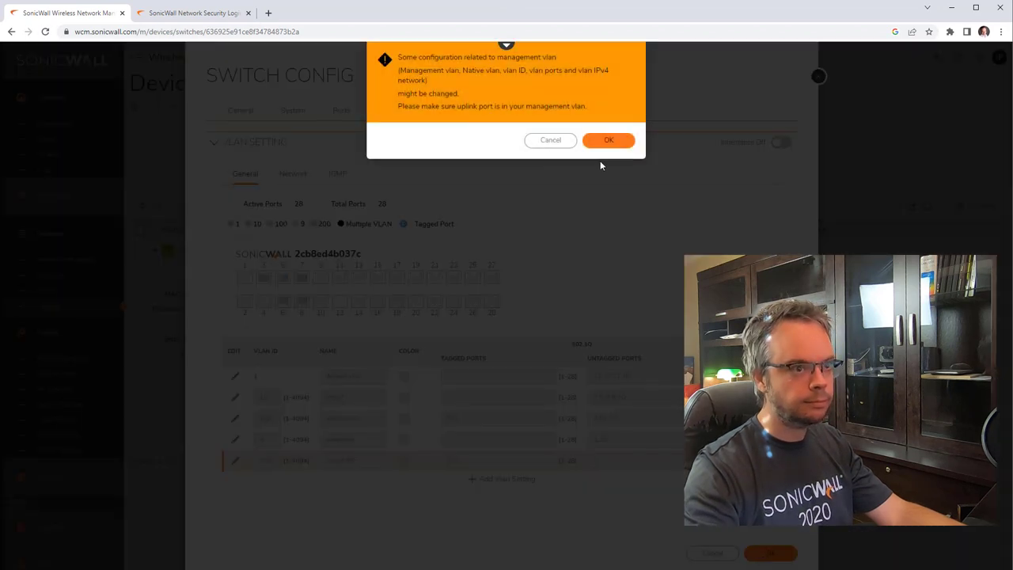
{"action": "left_click", "coordinate": [605, 142]}
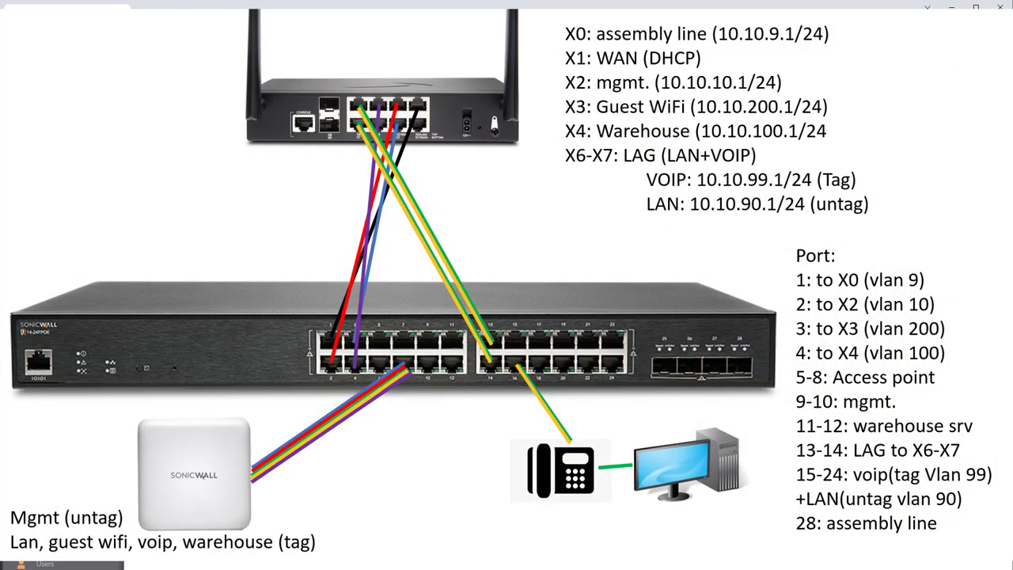
Draw arrows from PC through phone to port 14 and switch to firewall X6-X7, then show the firewall tab.
{"action": "mouse_move", "coordinate": [701, 489]}
{"action": "left_mouse_down"}
{"action": "mouse_move", "coordinate": [586, 488]}
{"action": "mouse_move", "coordinate": [507, 388]}
{"action": "left_mouse_up"}
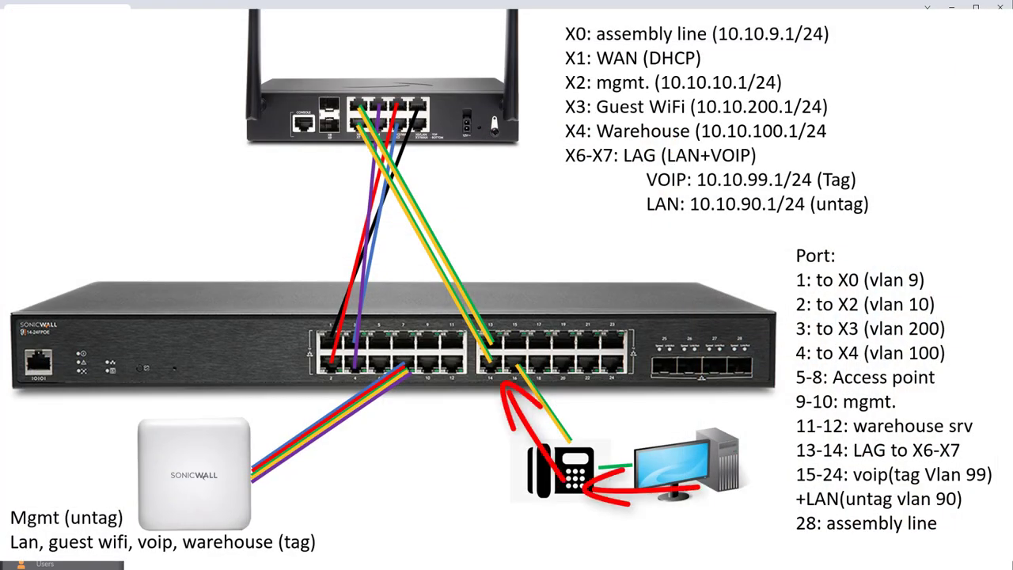
{"action": "left_click_drag", "start_coordinate": [505, 320], "coordinate": [458, 208]}
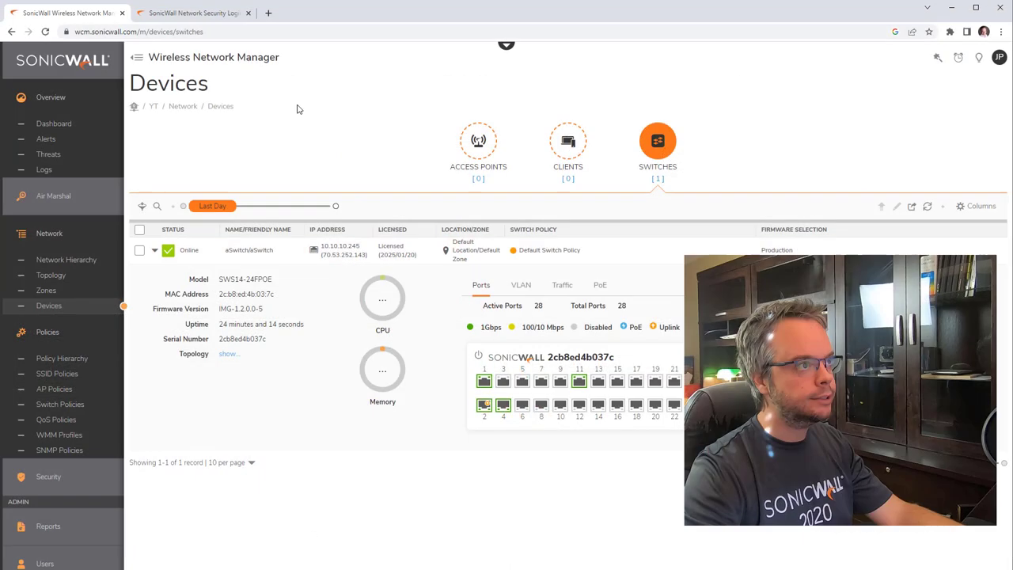
{"action": "left_click", "coordinate": [212, 18]}
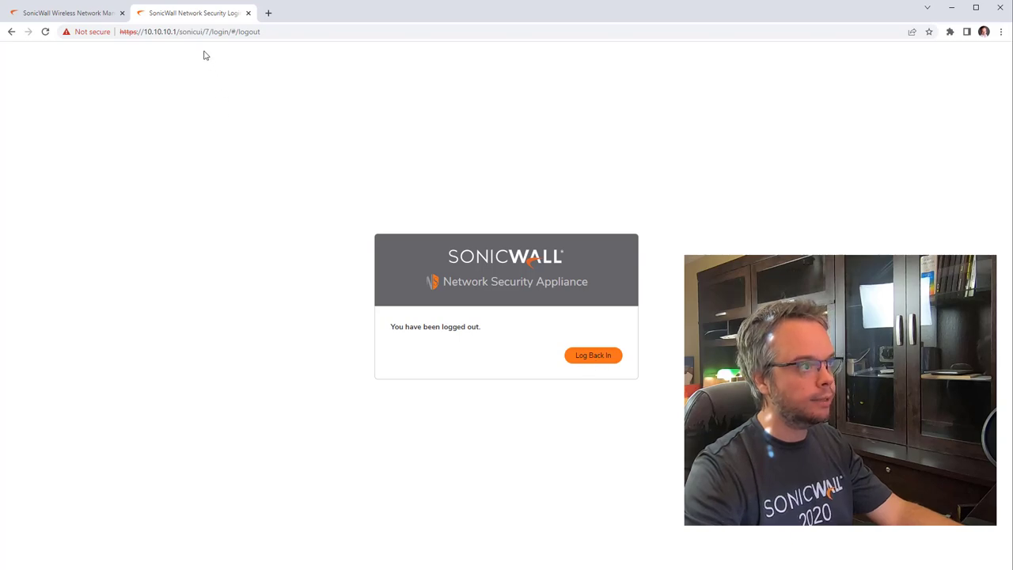
Recall ipconfig in Command Prompt to check the Ethernet address 10.10.100.204.
{"action": "key", "text": "alt+Tab"}
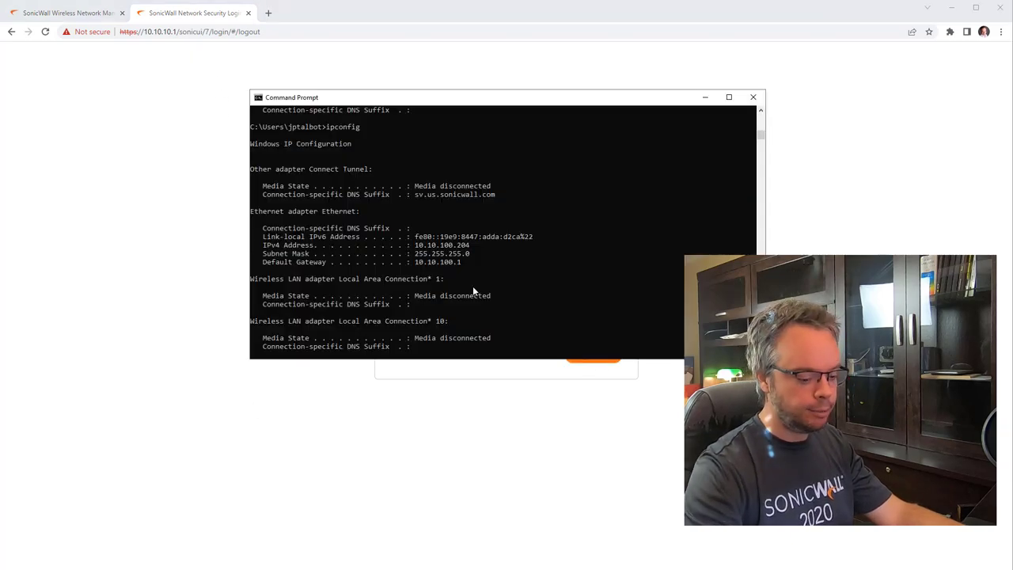
{"action": "key", "text": "Up"}
{"action": "scroll", "coordinate": [473, 291], "scroll_direction": "up", "scroll_amount": 8}
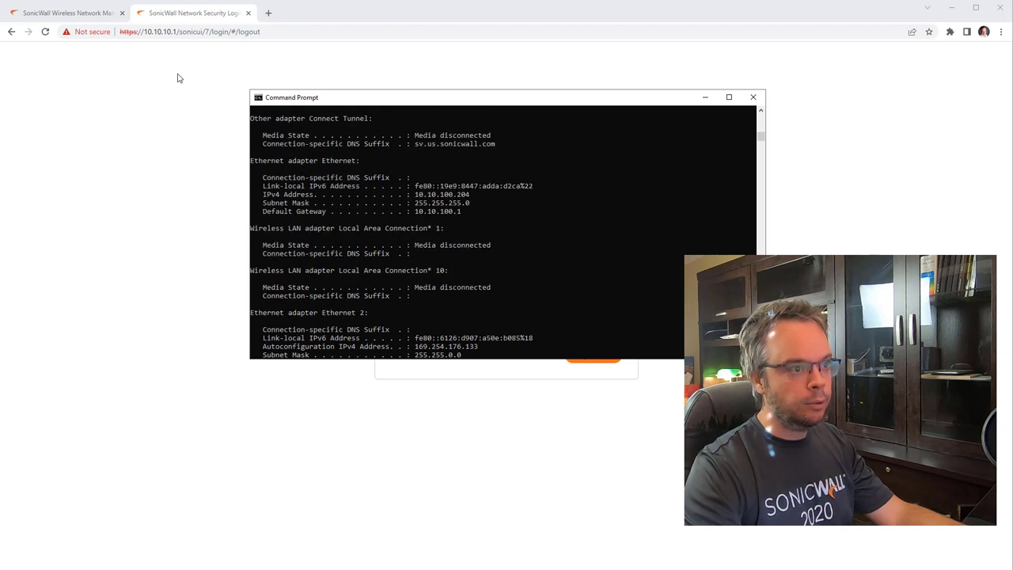
Browse to gateway 10.10.100.1, see it refused, and return to the switch Devices page.
{"action": "left_click", "coordinate": [224, 33]}
{"action": "type", "text": "10."}
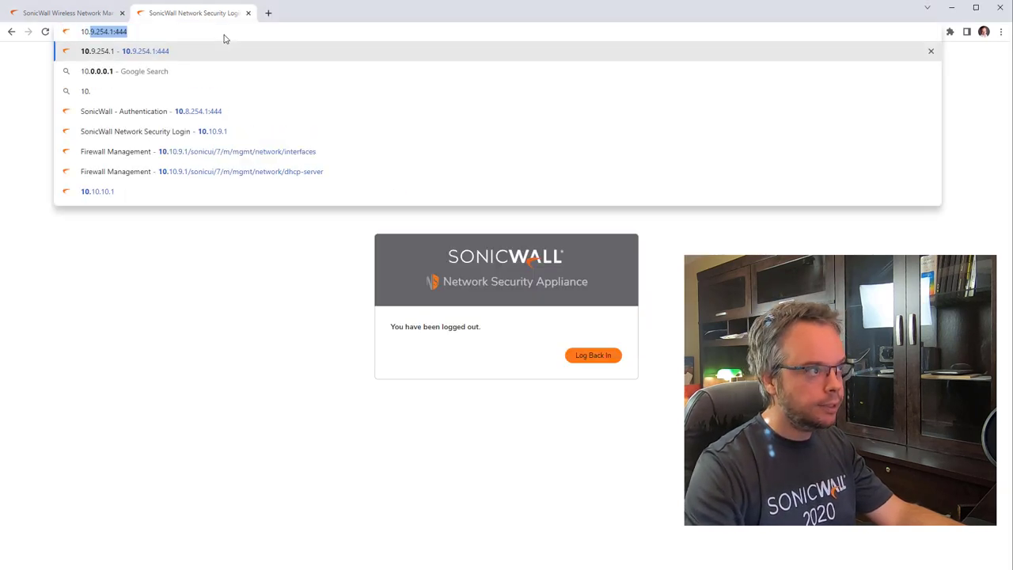
{"action": "type", "text": "10.100.1"}
{"action": "key", "text": "Return"}
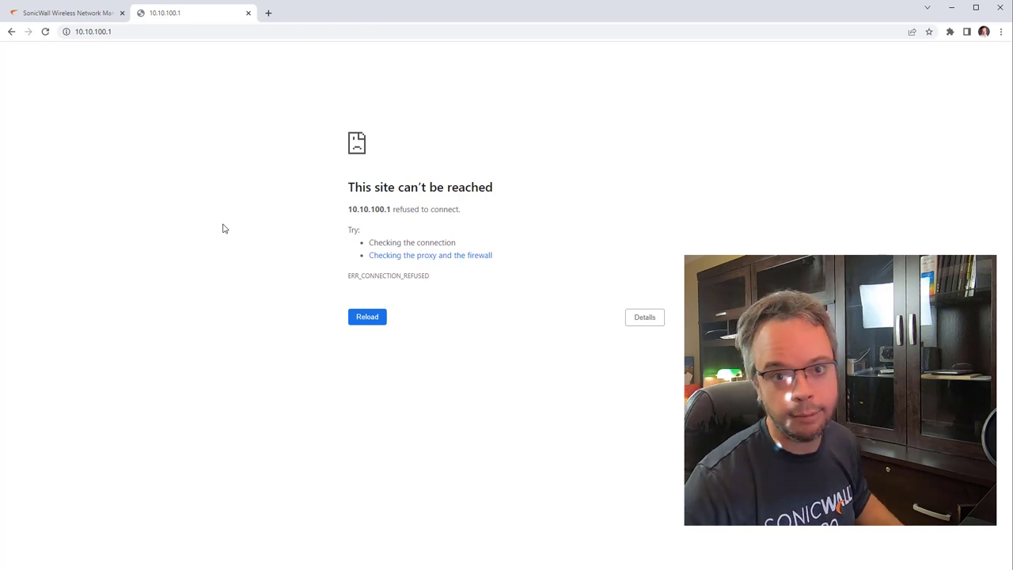
{"action": "left_click", "coordinate": [67, 12]}
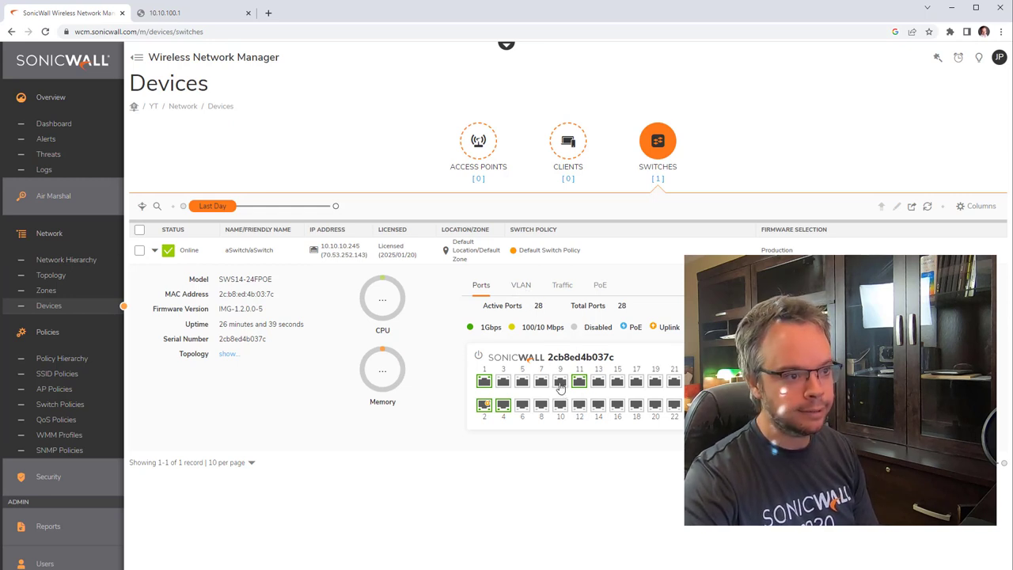
Refresh the switch list twice, then return the second tab to the firewall's logged-out page at 10.10.10.1.
{"action": "left_click", "coordinate": [928, 206]}
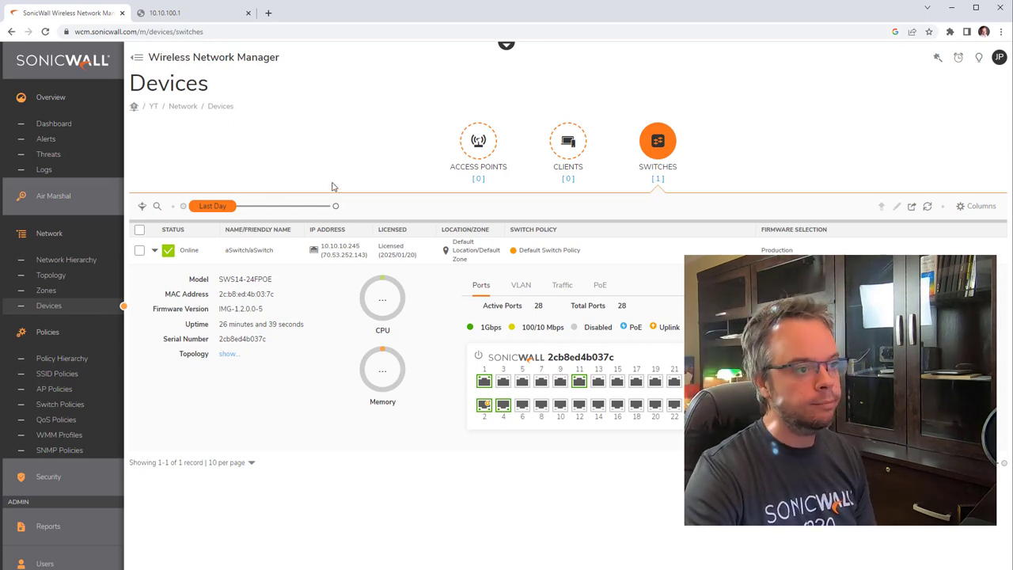
{"action": "left_click", "coordinate": [928, 206]}
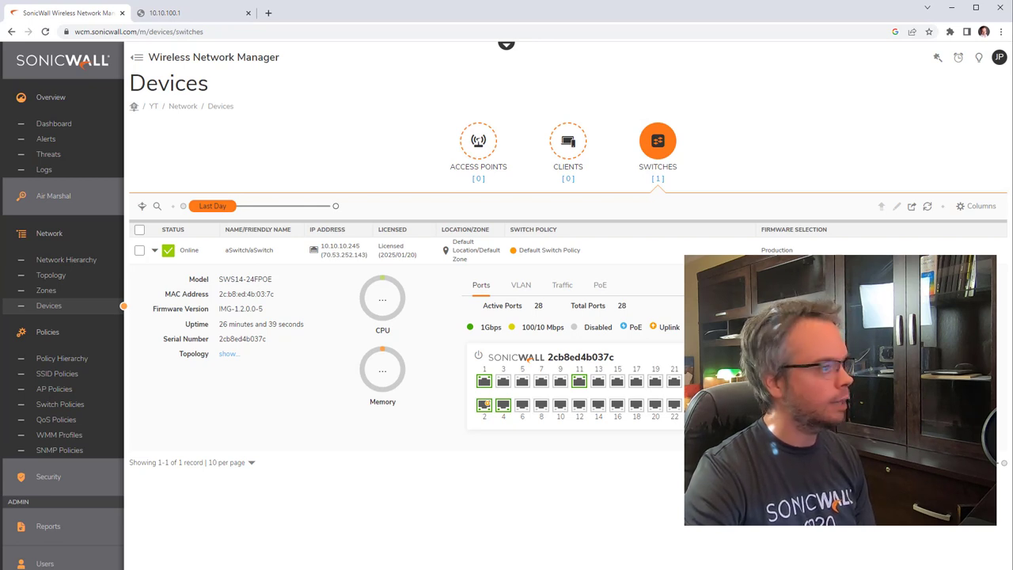
{"action": "left_click", "coordinate": [222, 33]}
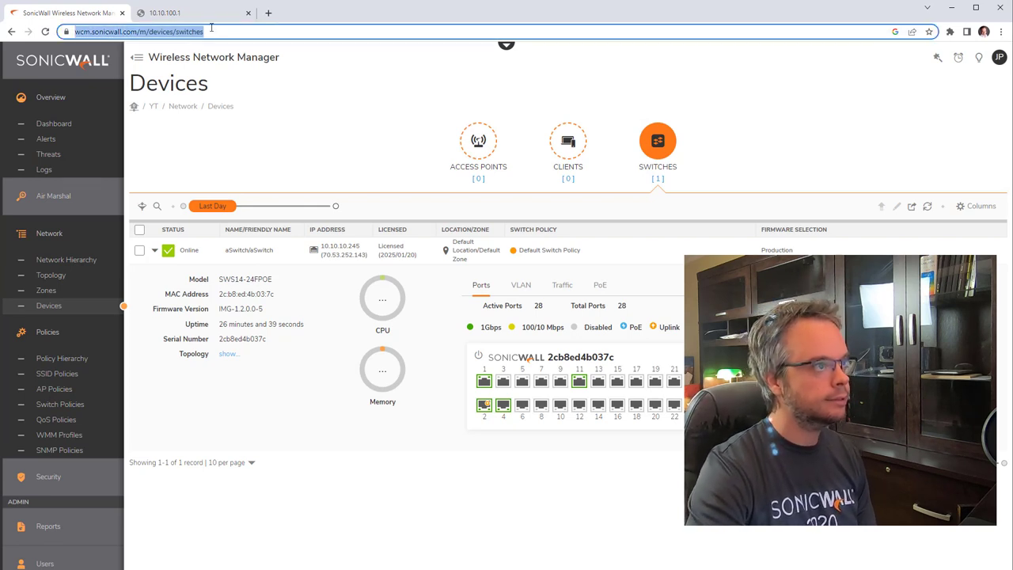
{"action": "left_click", "coordinate": [208, 24]}
{"action": "left_click", "coordinate": [11, 32]}
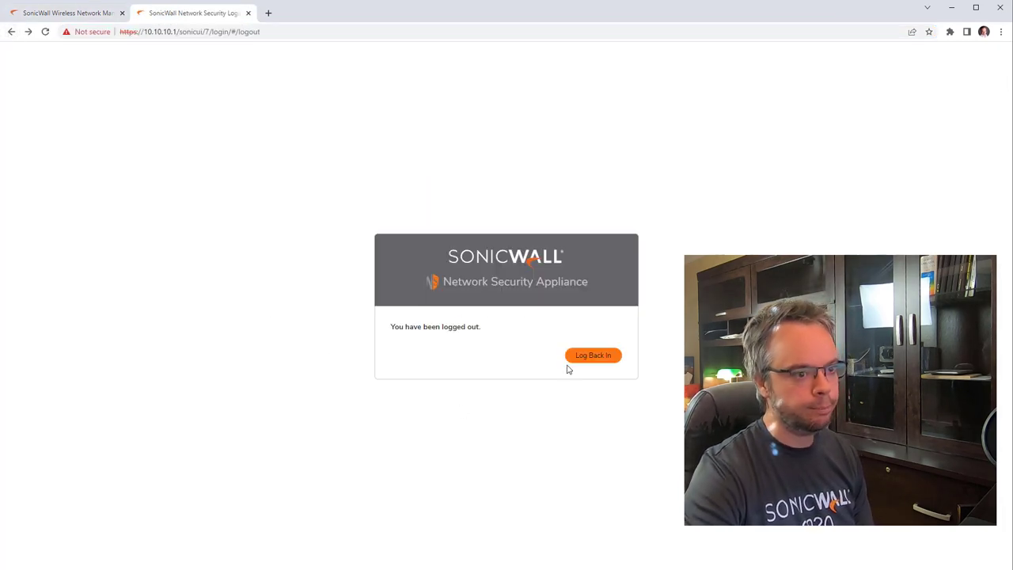
Log back in to the firewall with the admin username and password and load the Interfaces list.
{"action": "left_click", "coordinate": [575, 361]}
{"action": "type", "text": "admin"}
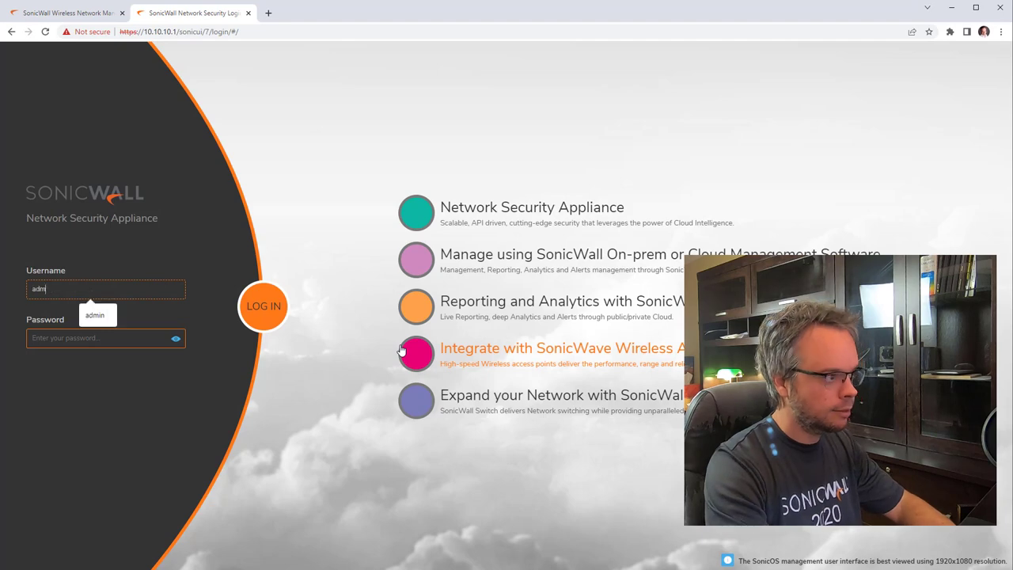
{"action": "key", "text": "Tab"}
{"action": "type", "text": "password"}
{"action": "key", "text": "Return"}
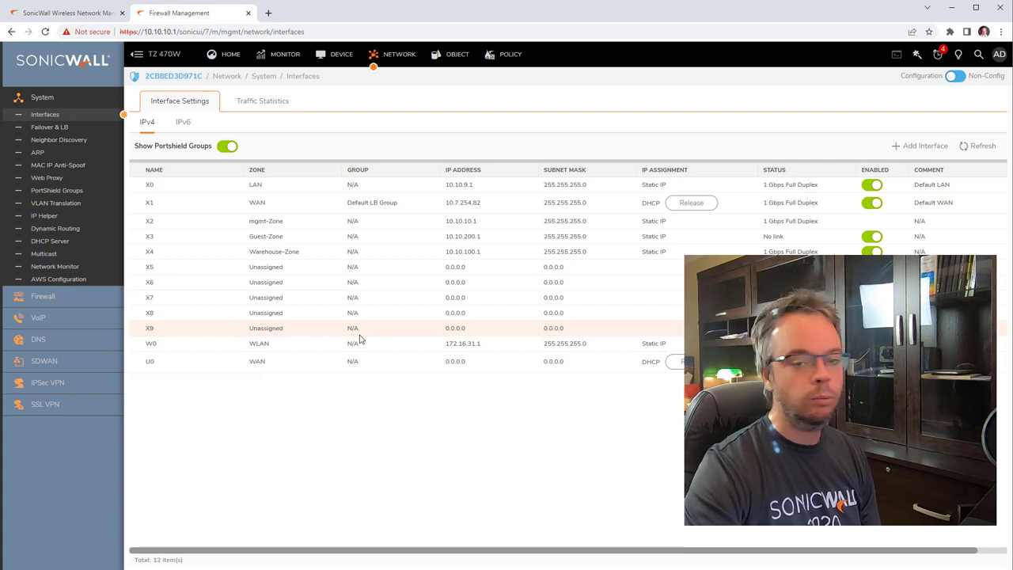
{"action": "mouse_move", "coordinate": [360, 339]}
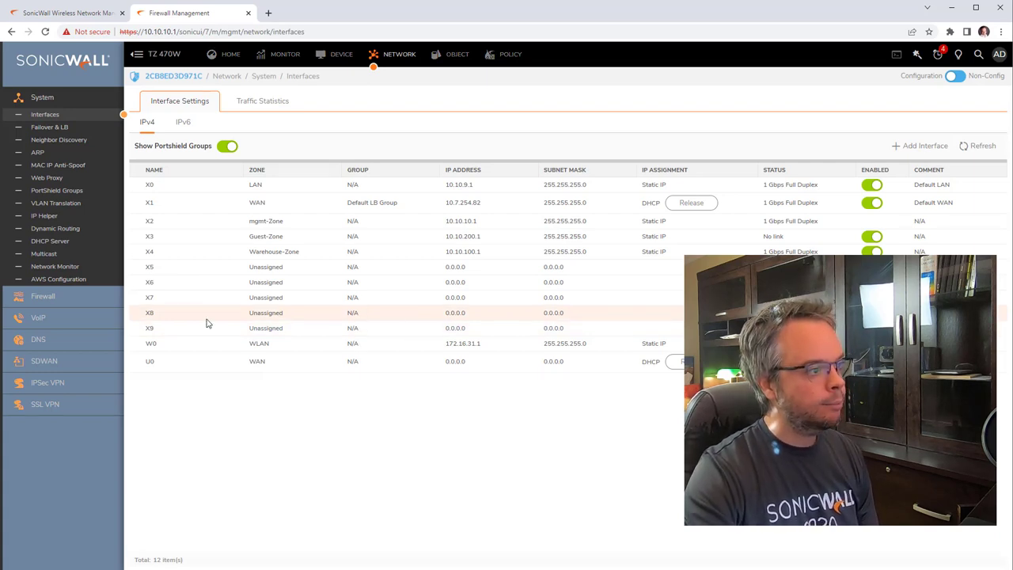
{"action": "mouse_move", "coordinate": [184, 282]}
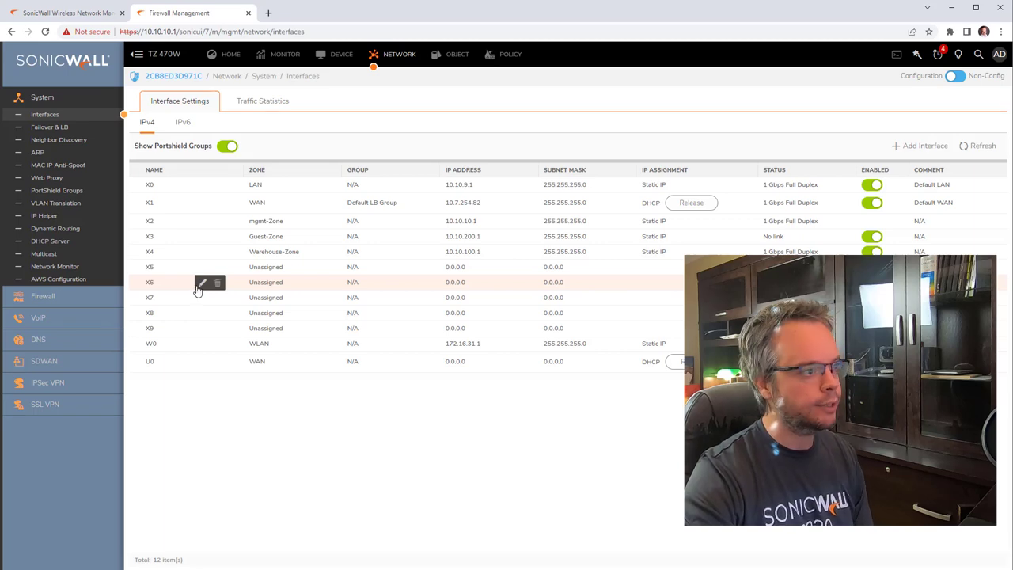
Set X6 to the LAN zone, static IP 10.10.90.1/255.255.255.0, with HTTPS and Ping management enabled.
{"action": "left_click", "coordinate": [201, 285]}
{"action": "left_click", "coordinate": [602, 342]}
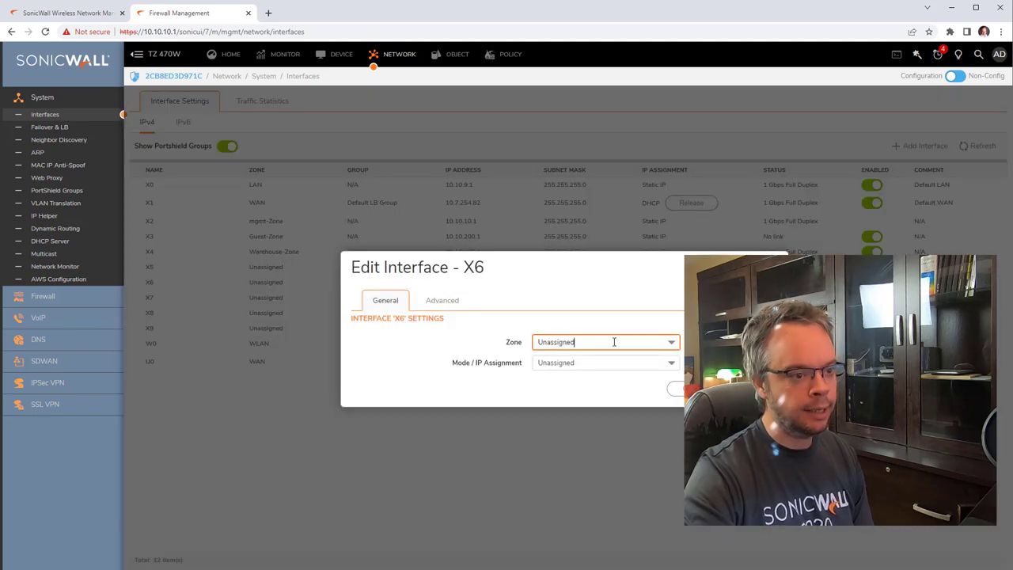
{"action": "left_click", "coordinate": [584, 387]}
{"action": "key", "text": "Tab"}
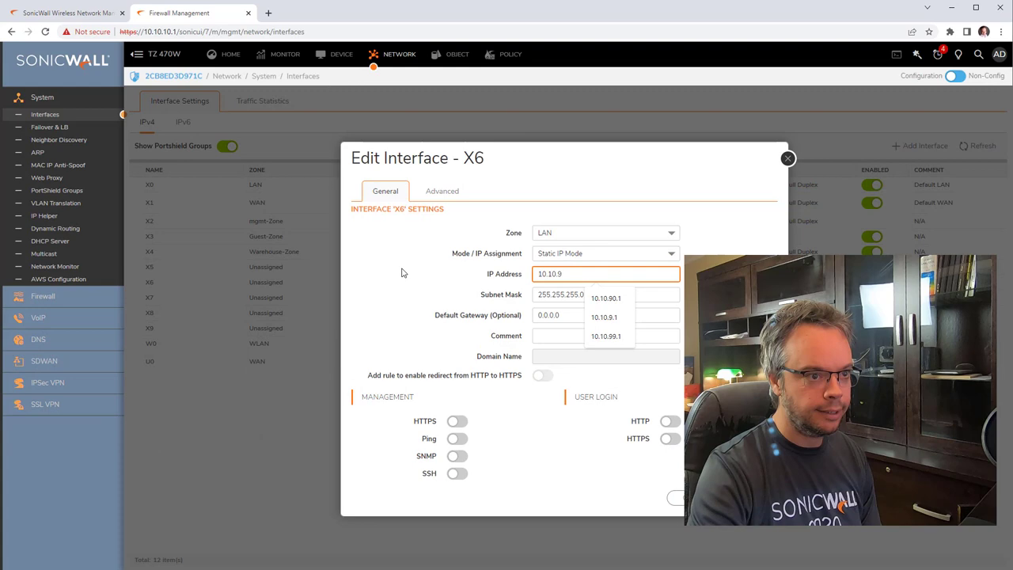
{"action": "type", "text": "0.10.90.1"}
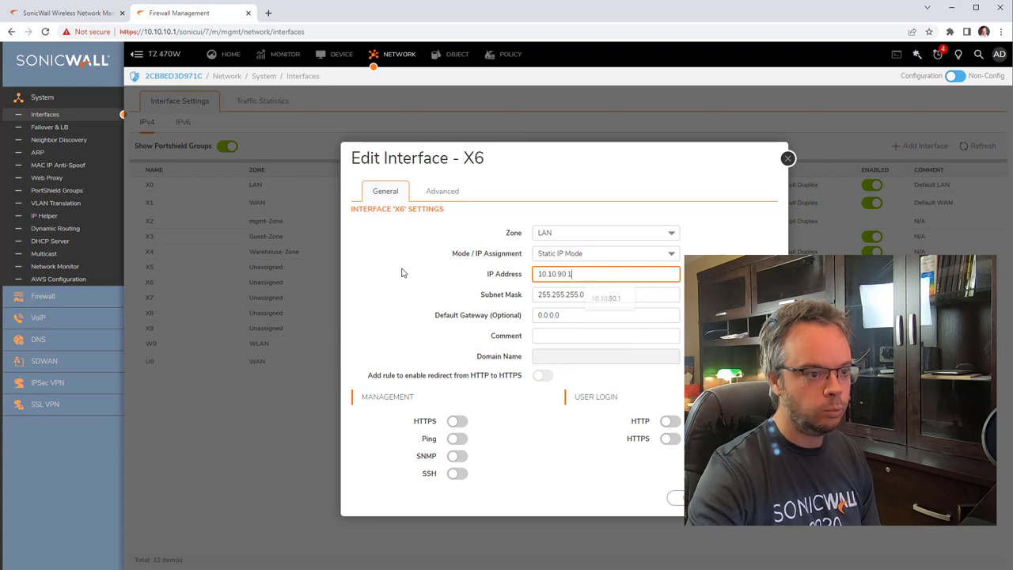
{"action": "left_click", "coordinate": [457, 421]}
{"action": "left_click", "coordinate": [457, 438]}
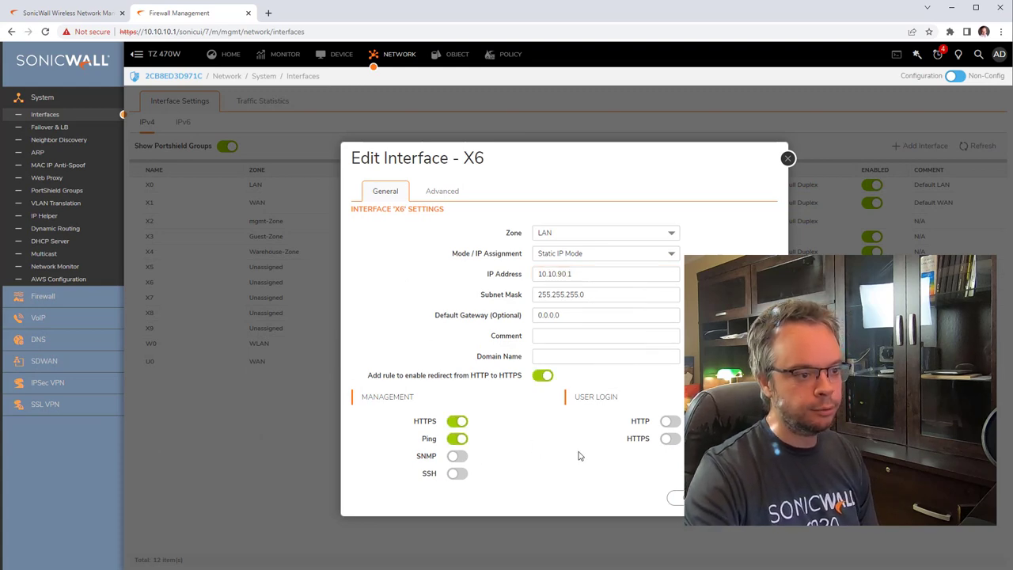
{"action": "left_click", "coordinate": [461, 422]}
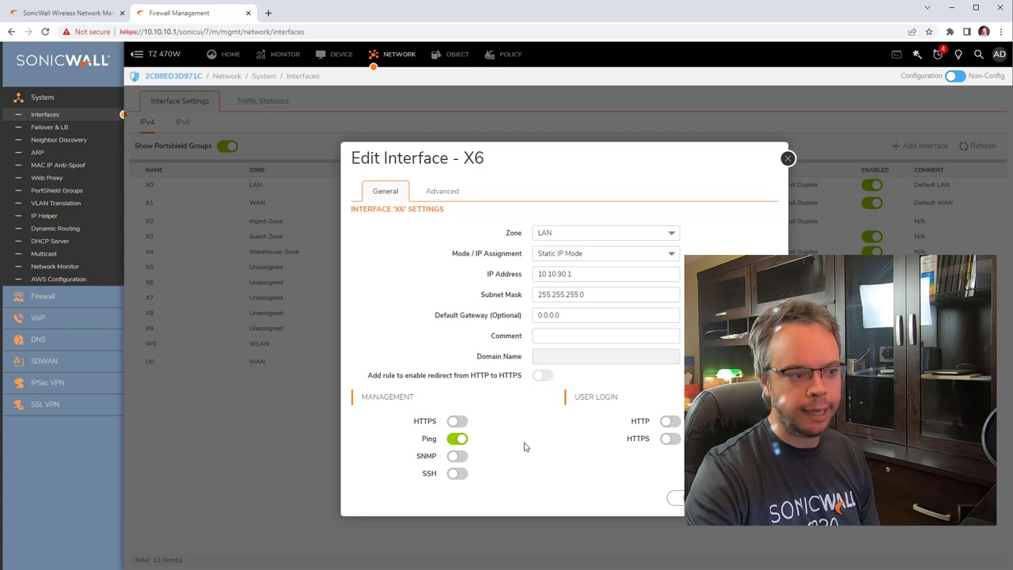
{"action": "left_click", "coordinate": [457, 421]}
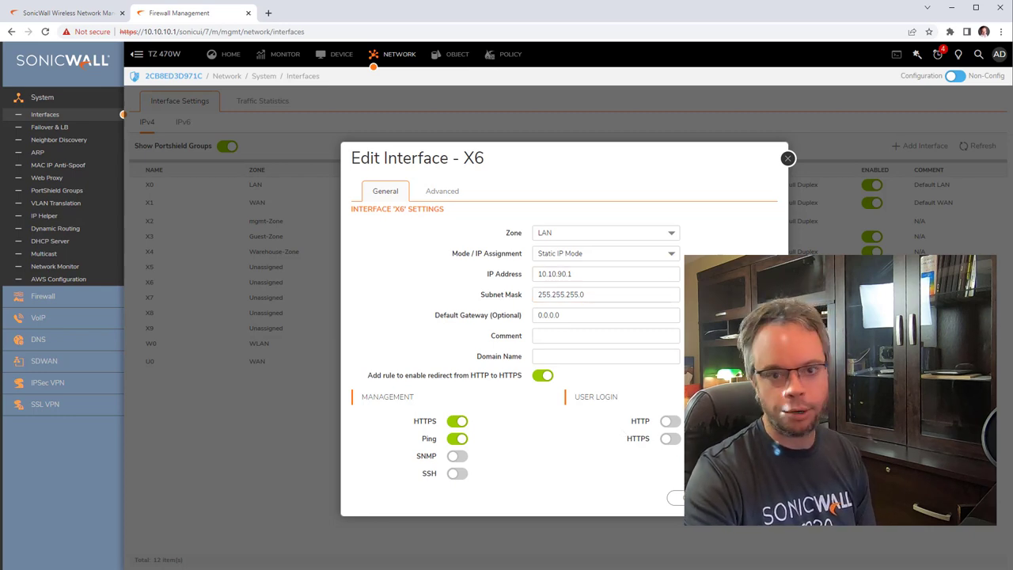
{"action": "left_click", "coordinate": [677, 497]}
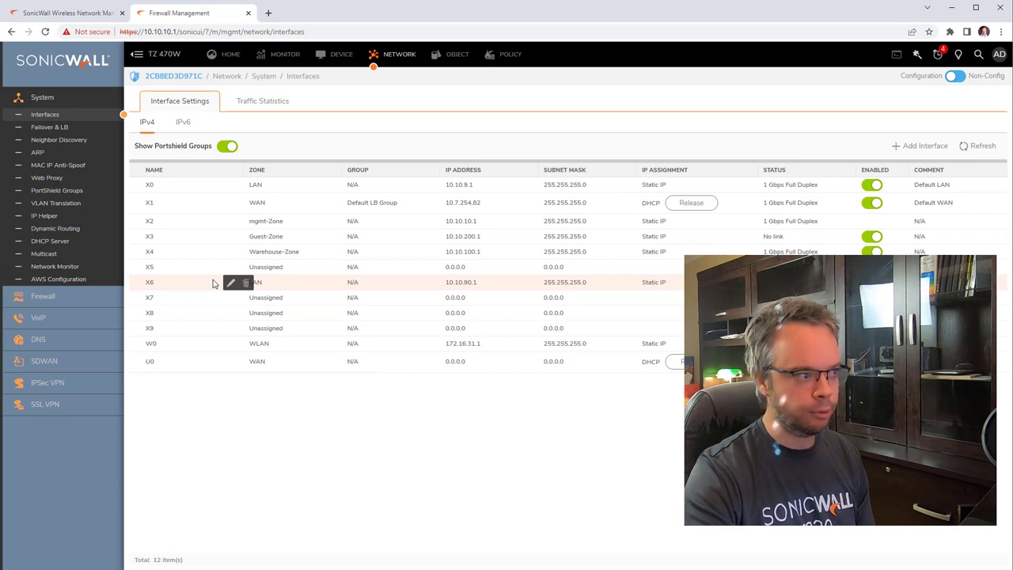
Start a new virtual interface in VOIP-Zone with VLAN tag 99 on parent interface X6.
{"action": "left_click", "coordinate": [927, 151]}
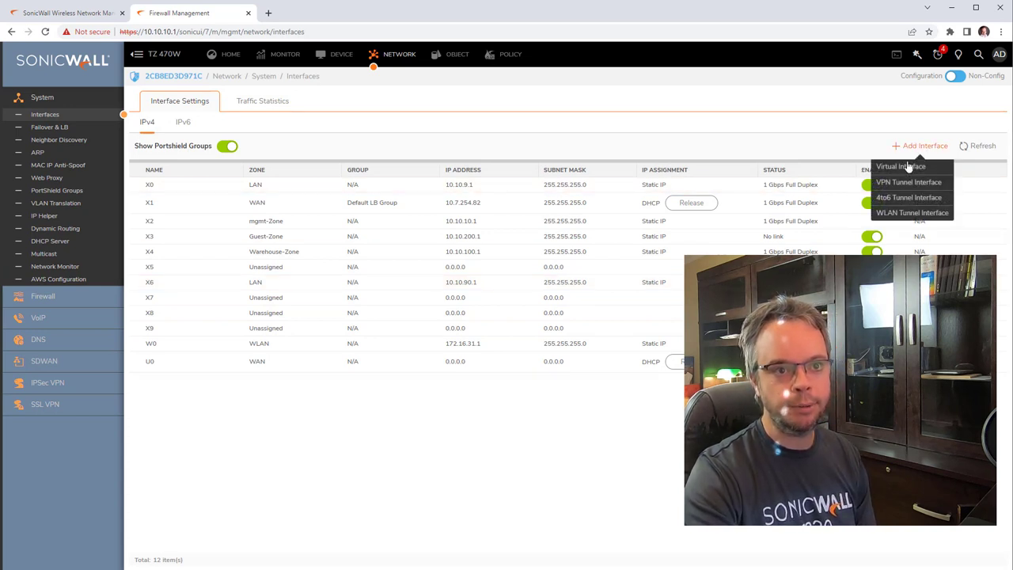
{"action": "left_click", "coordinate": [900, 168]}
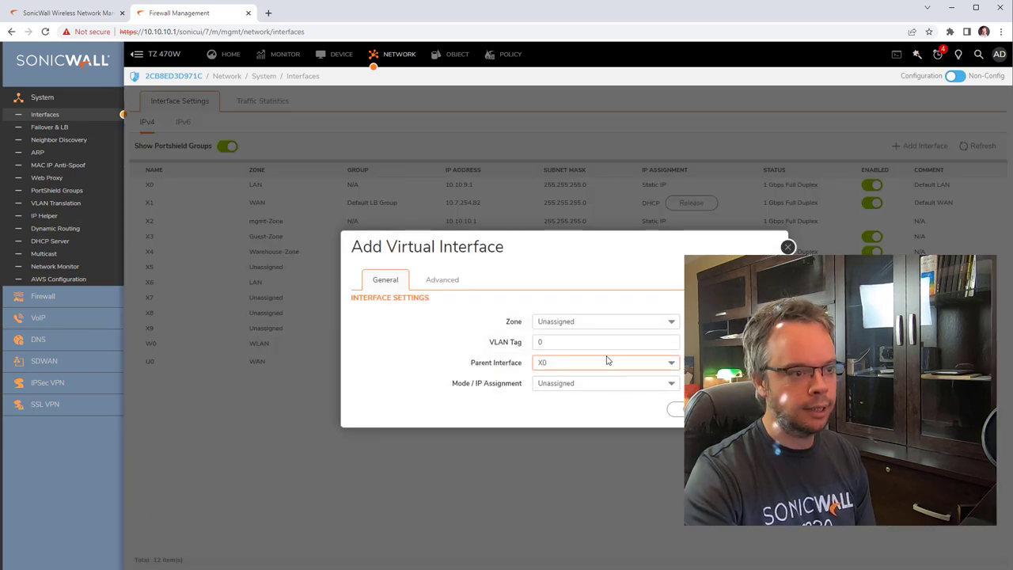
{"action": "left_click", "coordinate": [597, 322]}
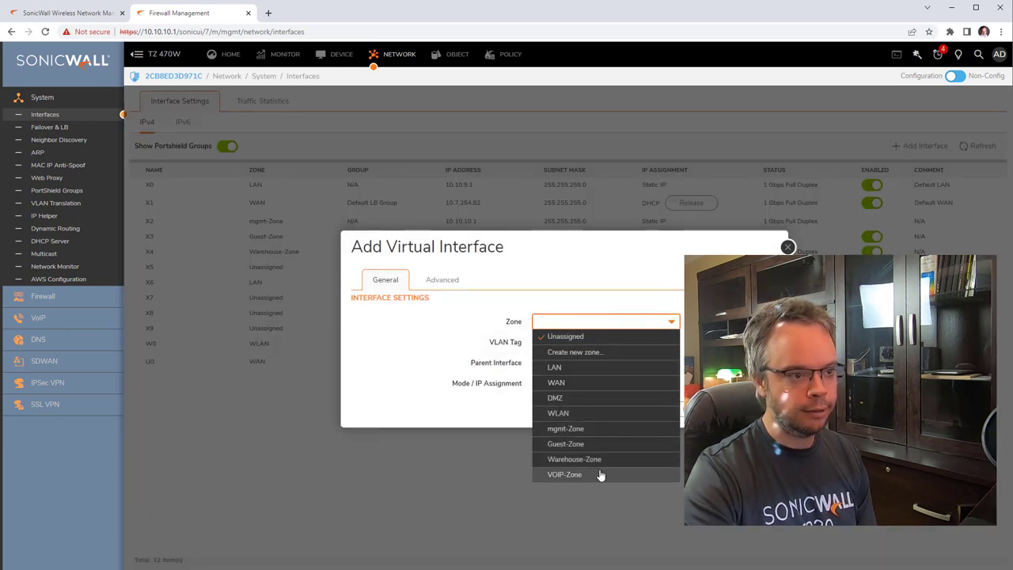
{"action": "left_click", "coordinate": [601, 474]}
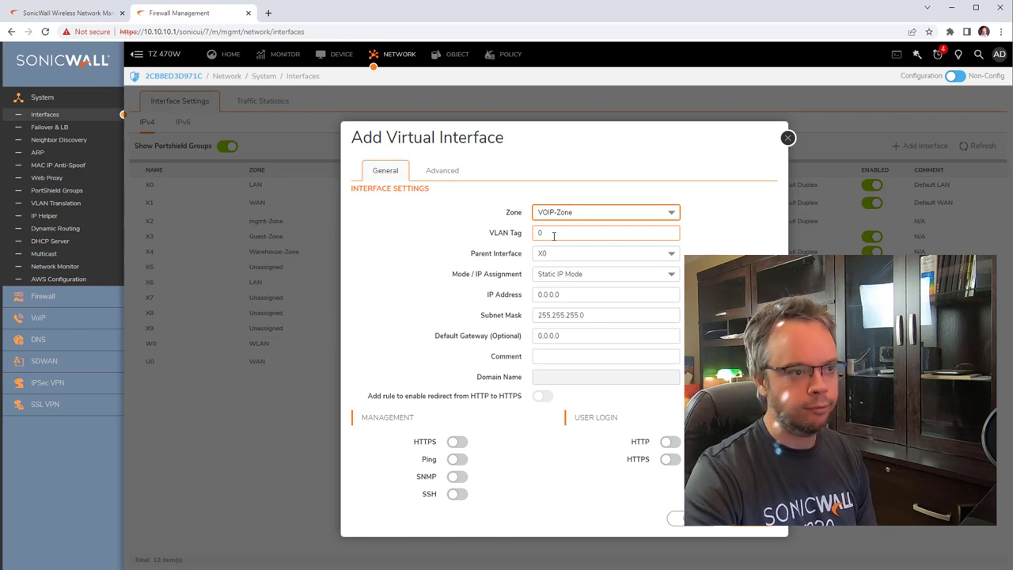
{"action": "left_click", "coordinate": [554, 236]}
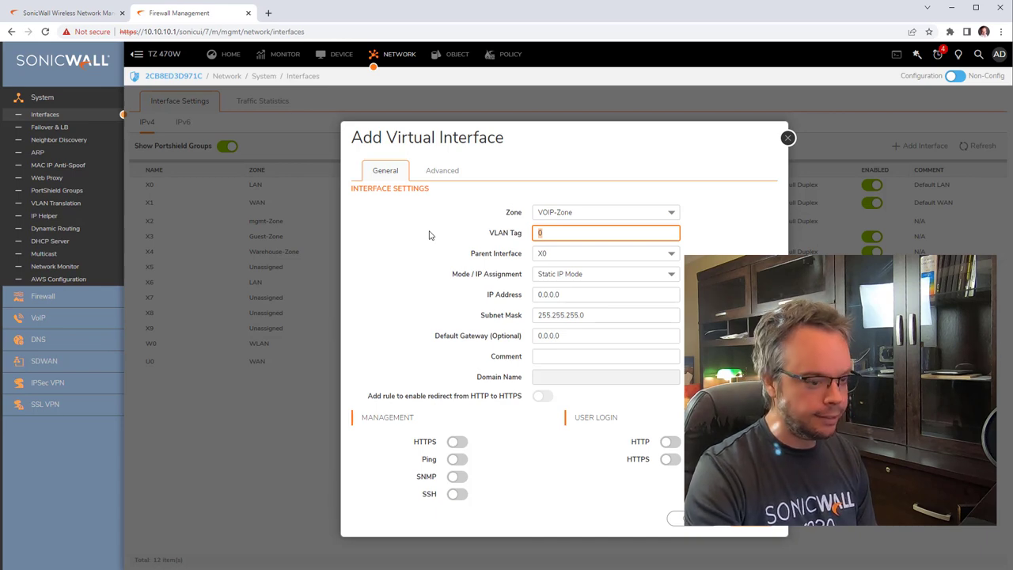
{"action": "type", "text": "99"}
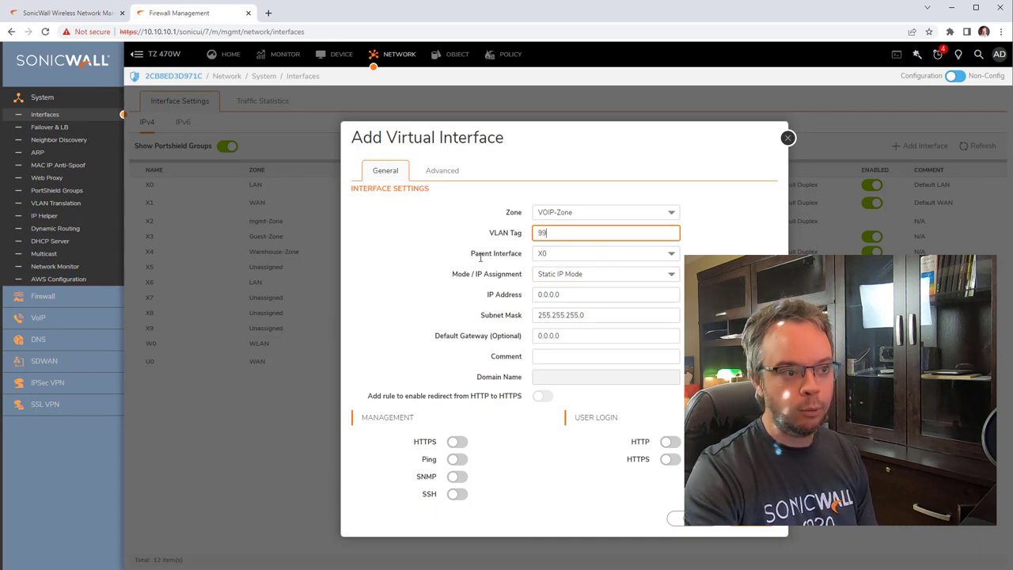
{"action": "left_click", "coordinate": [563, 256]}
{"action": "left_click", "coordinate": [568, 367]}
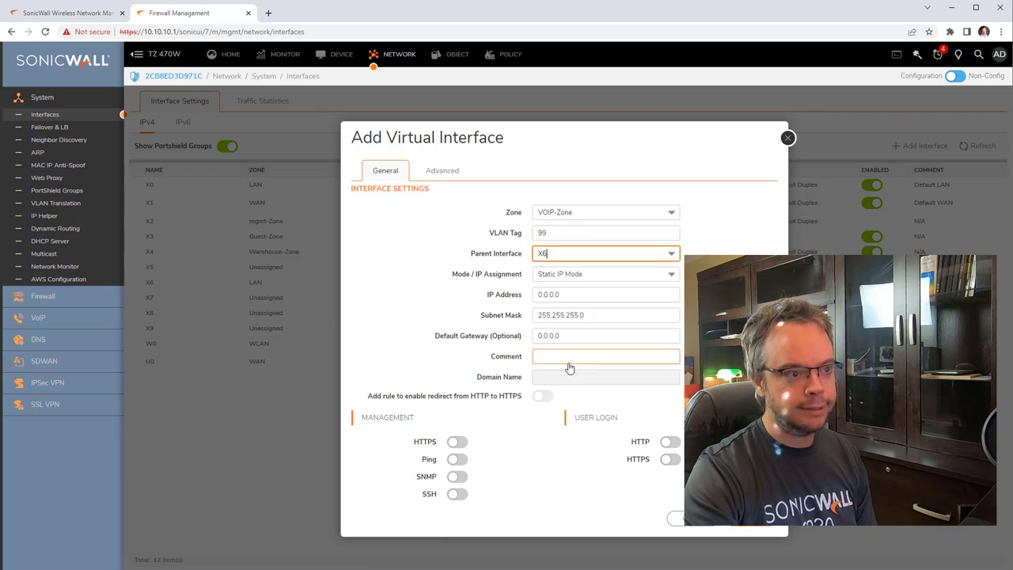
Give the X6:V99 interface IP 10.10.99.1 with Ping enabled and save it.
{"action": "left_click_drag", "start_coordinate": [578, 294], "coordinate": [479, 295]}
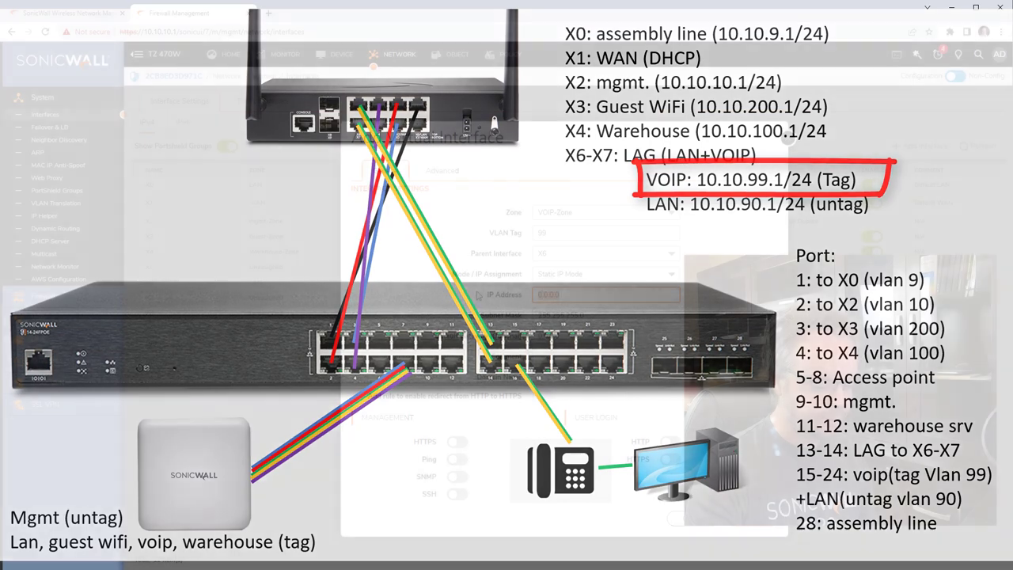
{"action": "type", "text": "10.1"}
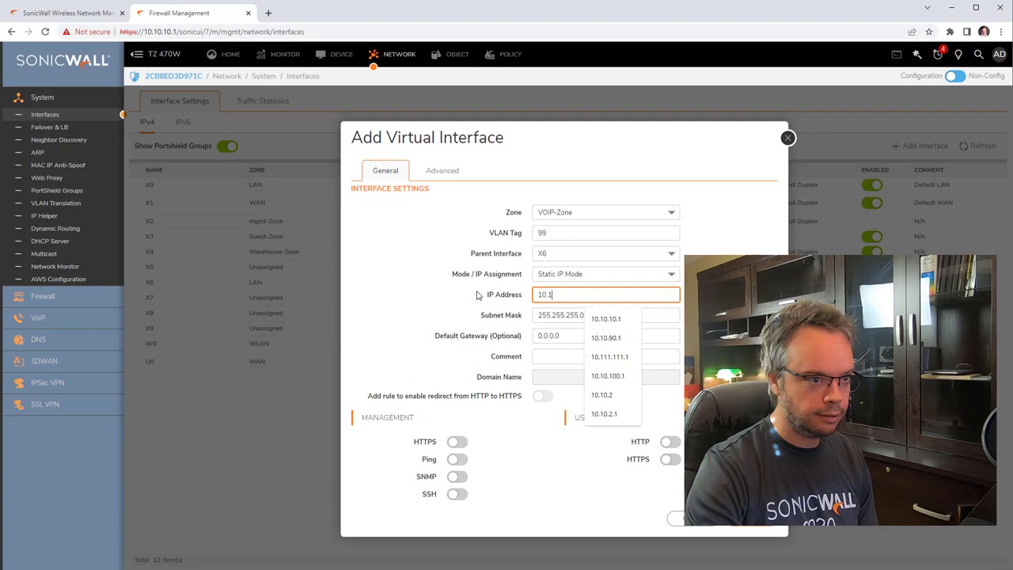
{"action": "type", "text": "0.99.1"}
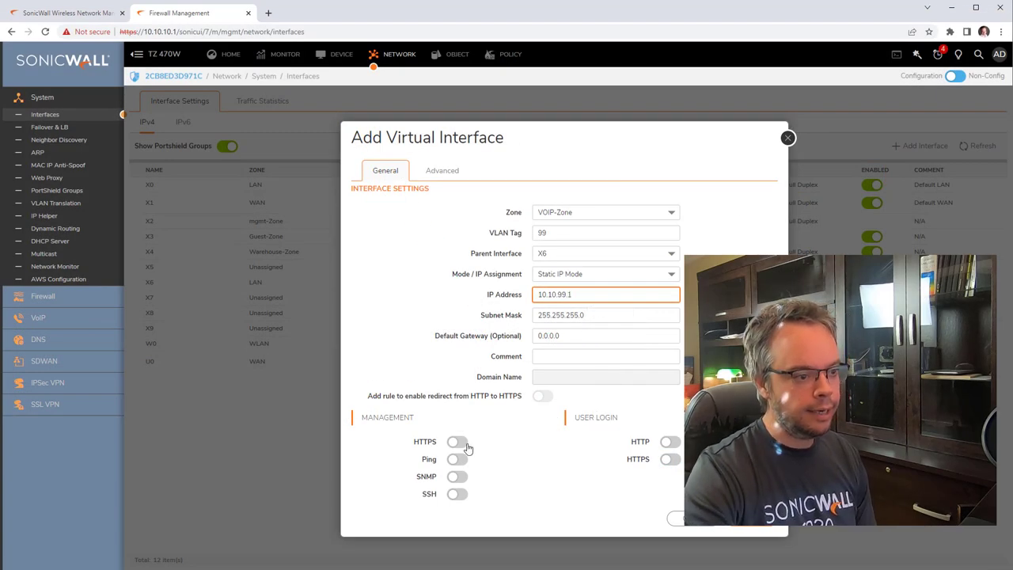
{"action": "left_click", "coordinate": [459, 459]}
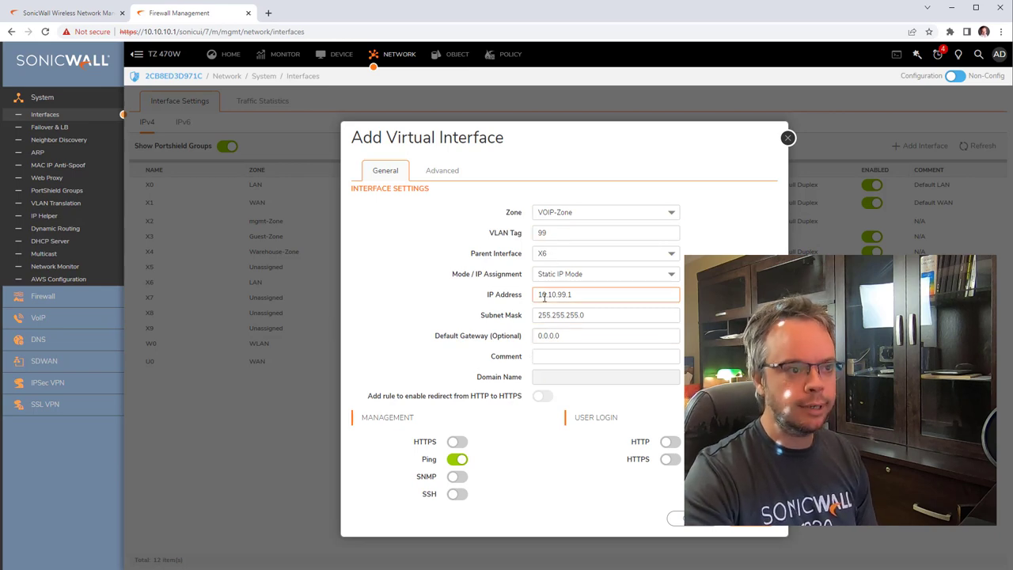
{"action": "left_click_drag", "start_coordinate": [563, 234], "coordinate": [519, 234]}
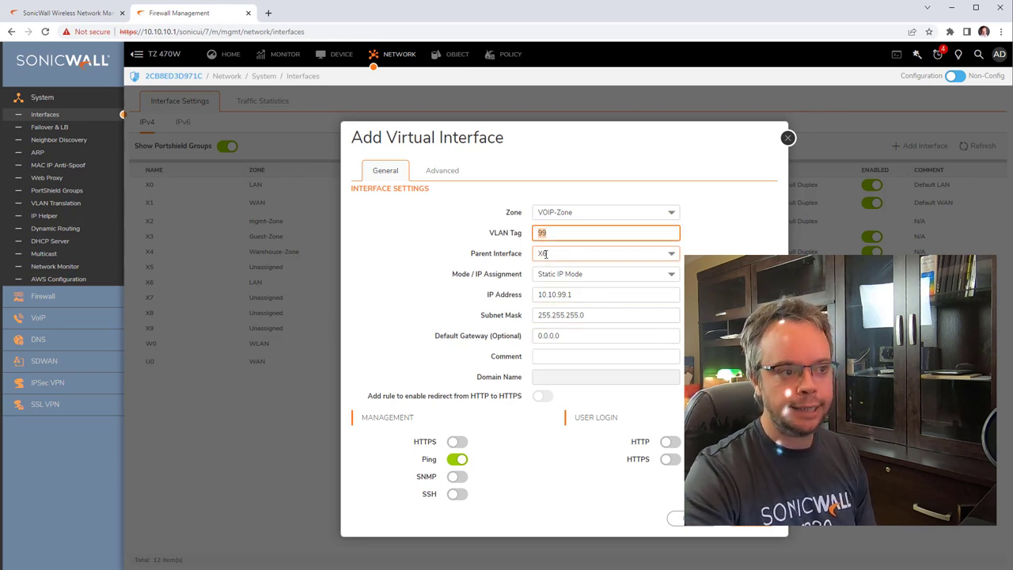
{"action": "left_click", "coordinate": [589, 293]}
{"action": "left_click_drag", "start_coordinate": [590, 293], "coordinate": [531, 295]}
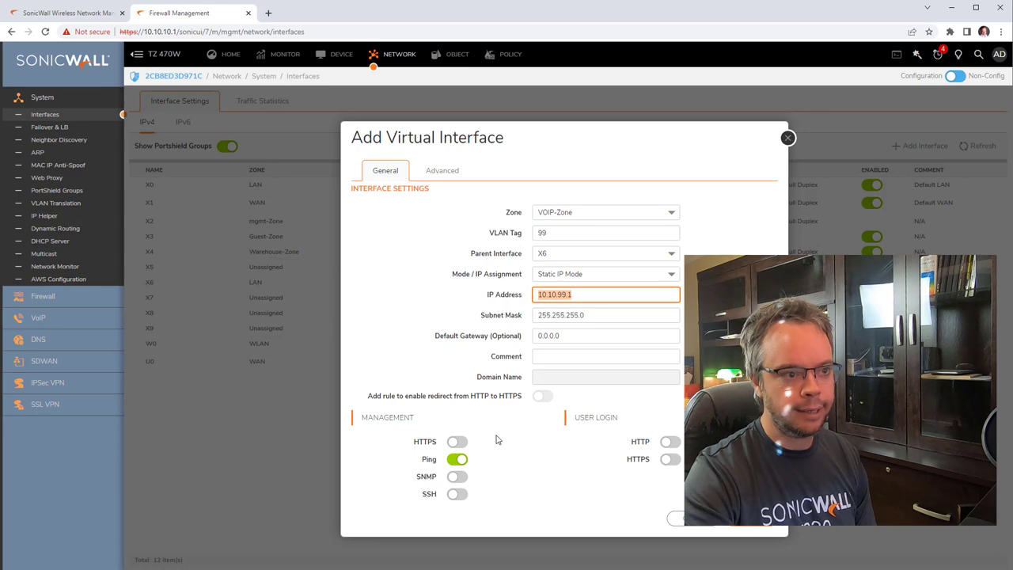
{"action": "left_click", "coordinate": [747, 529]}
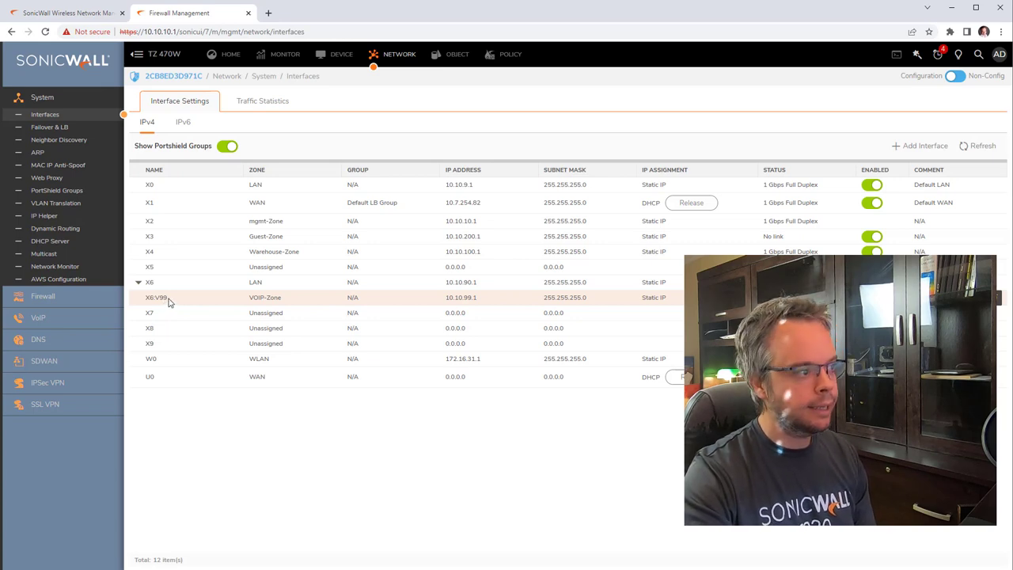
{"action": "mouse_move", "coordinate": [167, 287]}
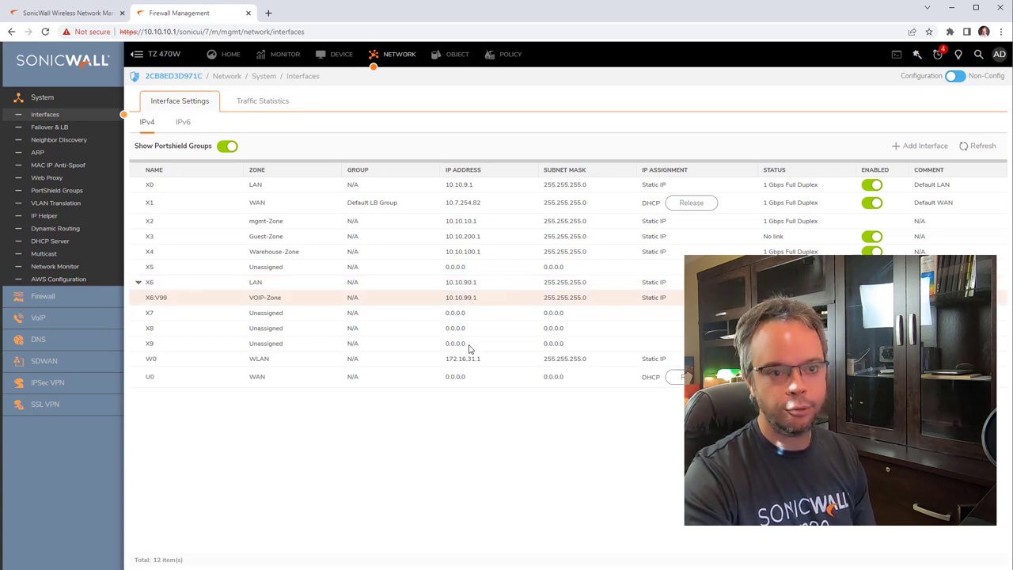
Add a dynamic DHCP lease scope pre-populated from interface X6 (10.10.90.2–10.10.90.254).
{"action": "left_click", "coordinate": [54, 244]}
{"action": "left_click", "coordinate": [291, 103]}
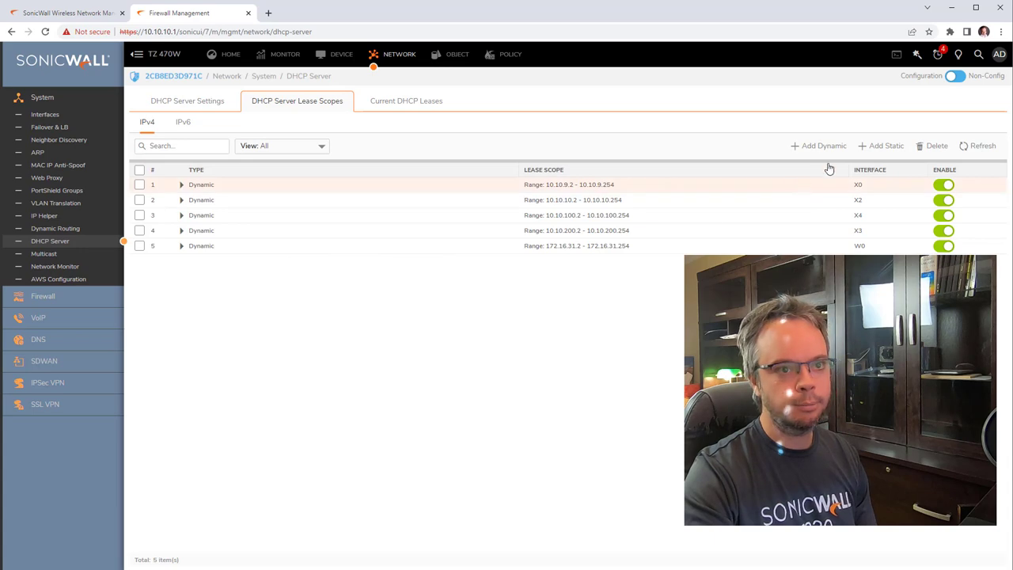
{"action": "left_click", "coordinate": [827, 154]}
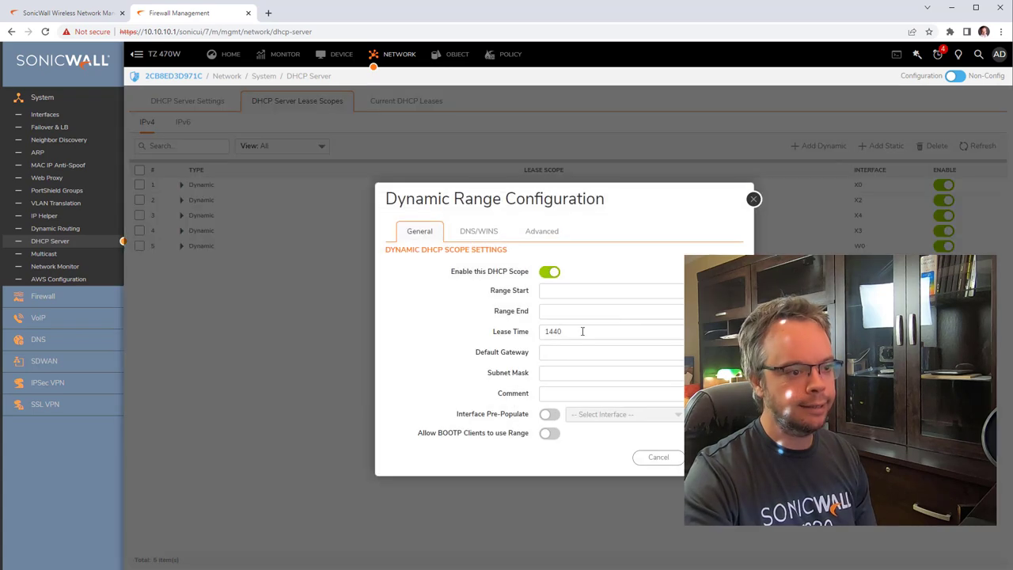
{"action": "left_click", "coordinate": [549, 414]}
{"action": "left_click", "coordinate": [629, 415]}
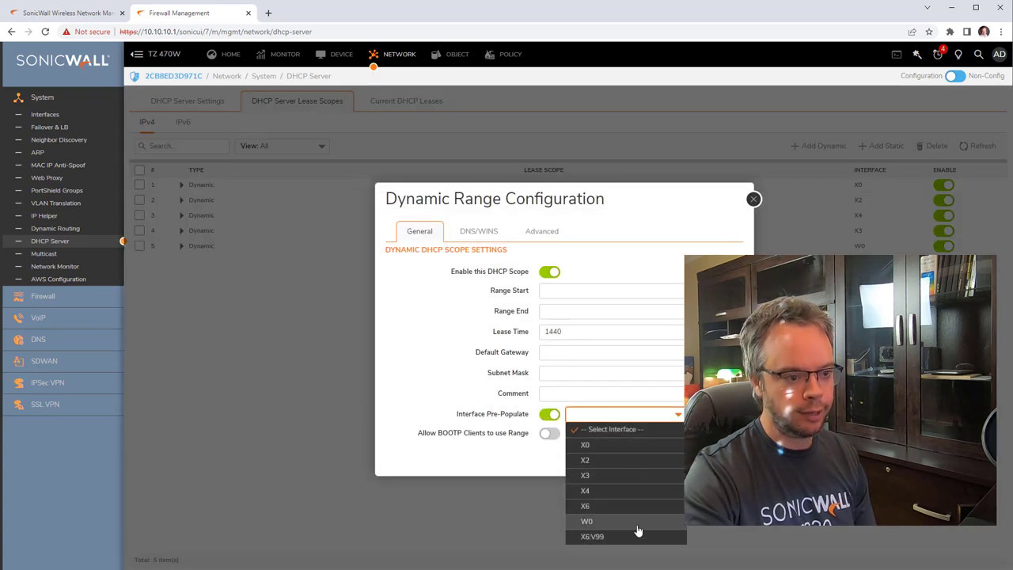
{"action": "left_click", "coordinate": [606, 507]}
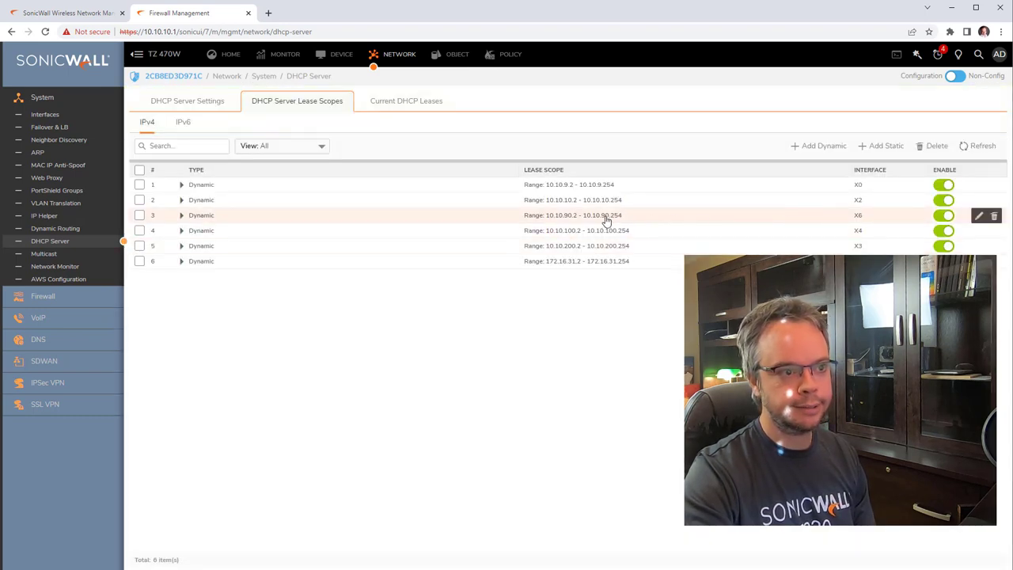
Add a second dynamic scope pre-populated from X6:V99 (10.10.99.2–10.10.99.254) and save it.
{"action": "left_click", "coordinate": [842, 147]}
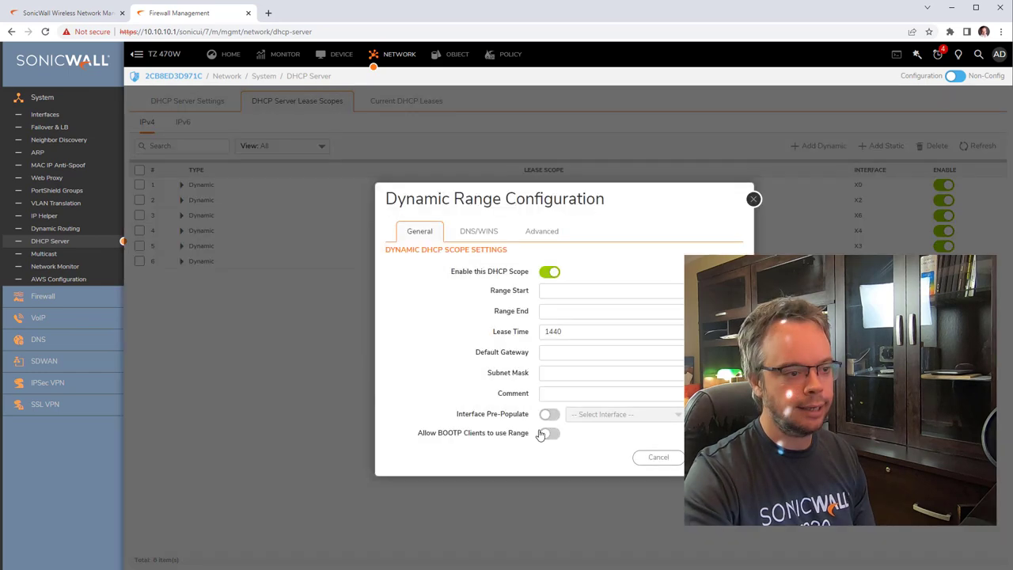
{"action": "left_click", "coordinate": [543, 416]}
{"action": "left_click", "coordinate": [622, 414]}
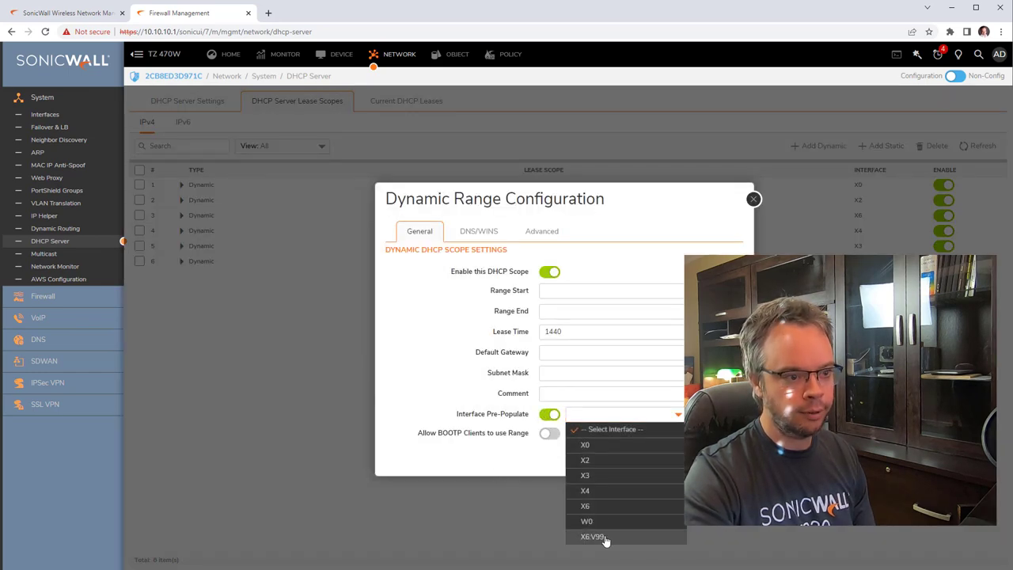
{"action": "left_click", "coordinate": [606, 538]}
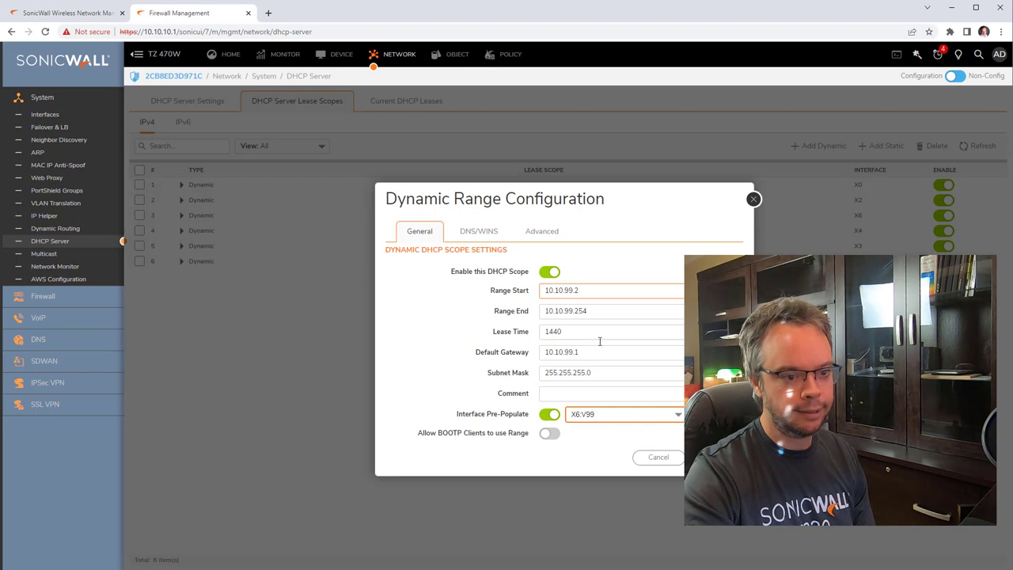
{"action": "left_click", "coordinate": [709, 457]}
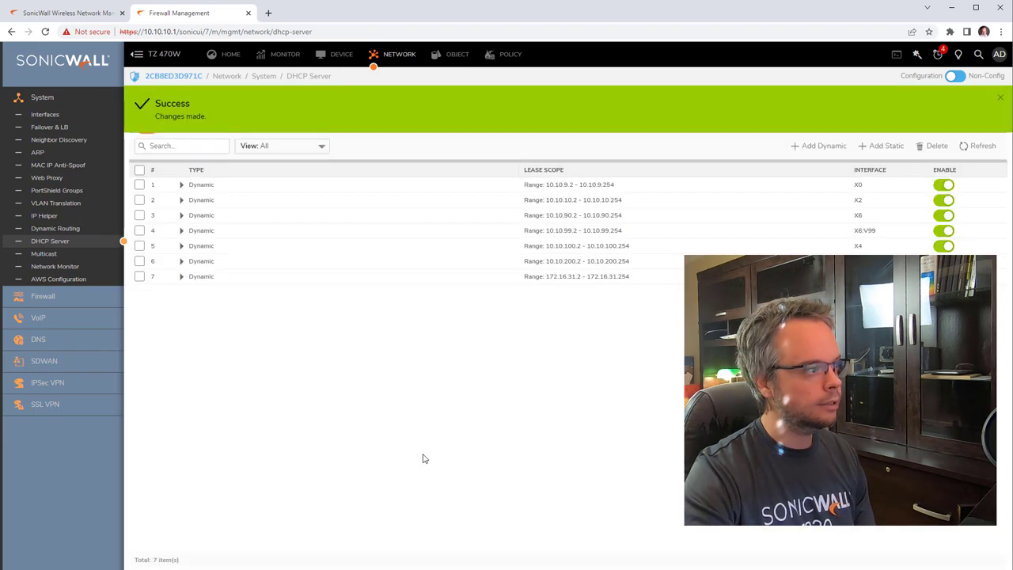
{"action": "left_click", "coordinate": [511, 56]}
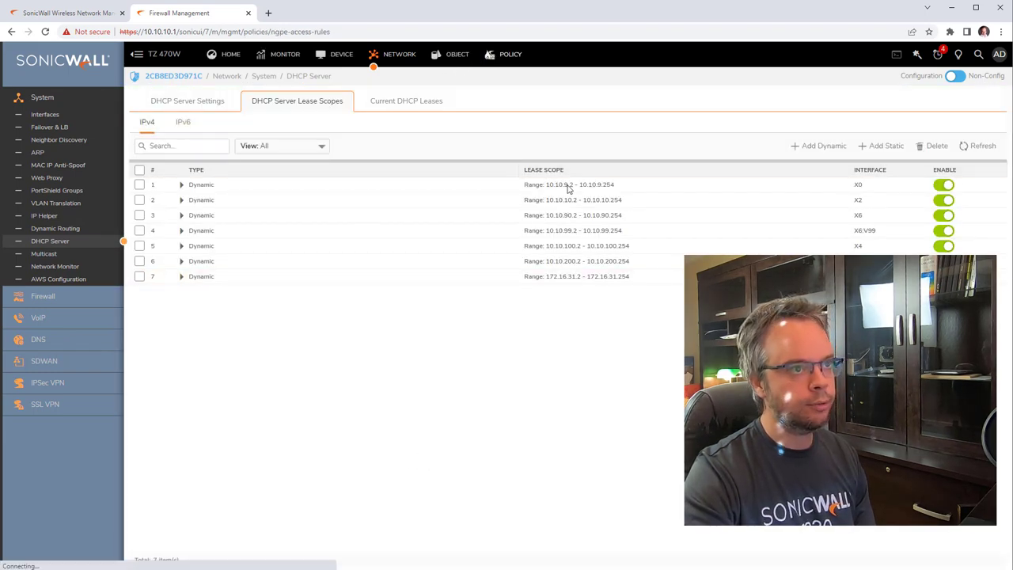
Review the VOIP-Zone to WAN access rules in the zone matrix, then return to LAN to WAN rules.
{"action": "left_click", "coordinate": [320, 95]}
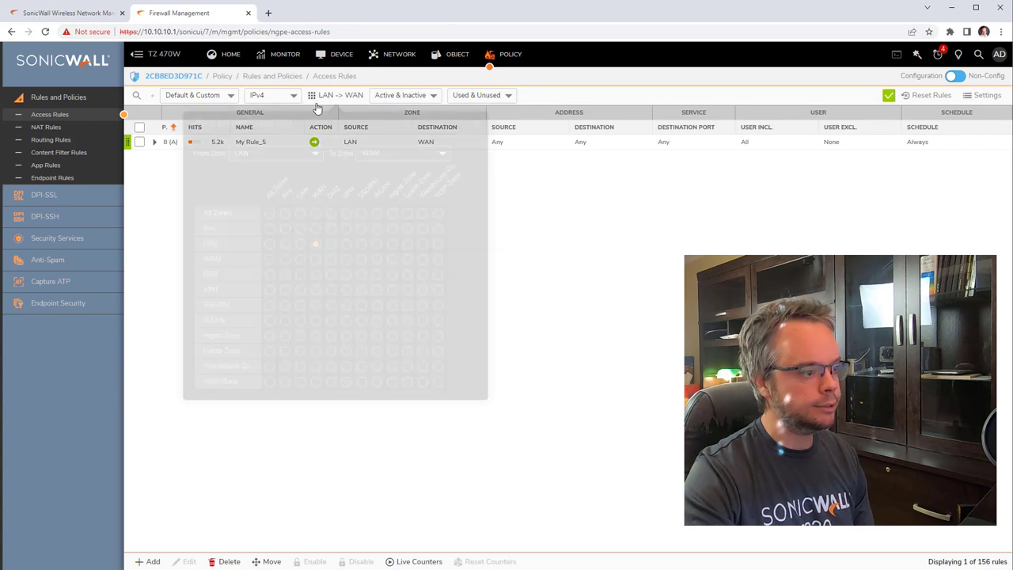
{"action": "left_click", "coordinate": [315, 381]}
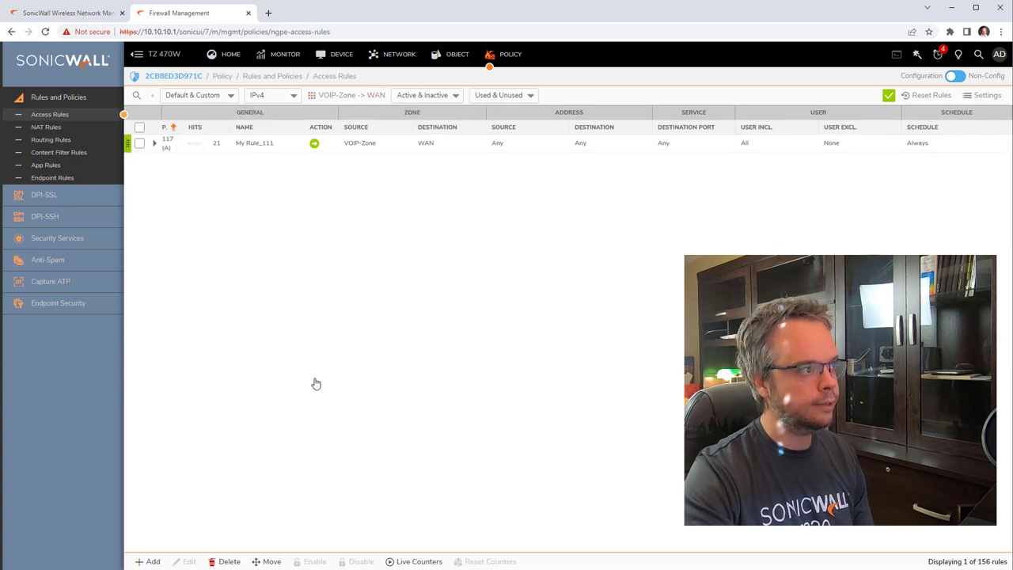
{"action": "left_click", "coordinate": [315, 97]}
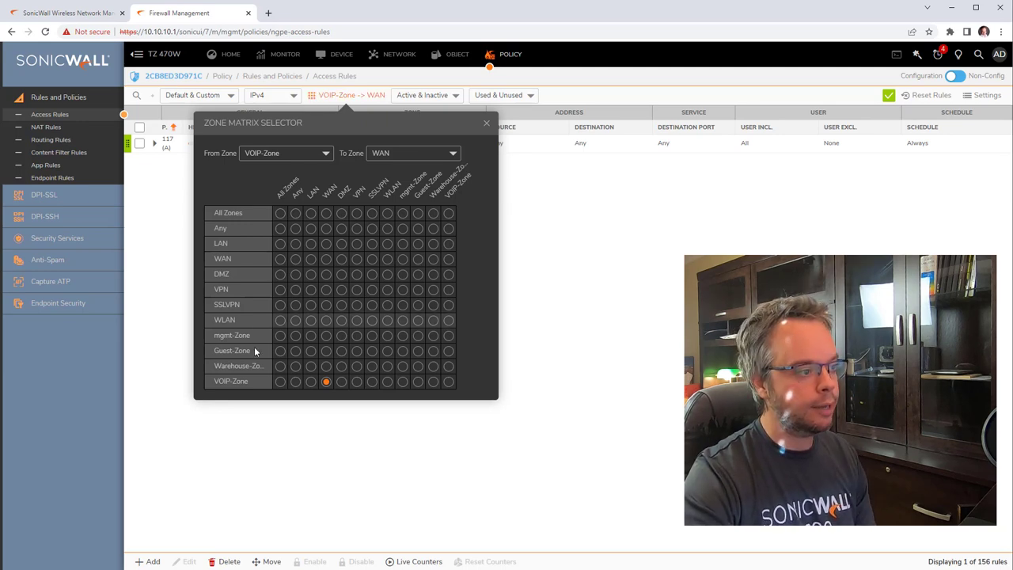
{"action": "left_click", "coordinate": [326, 244]}
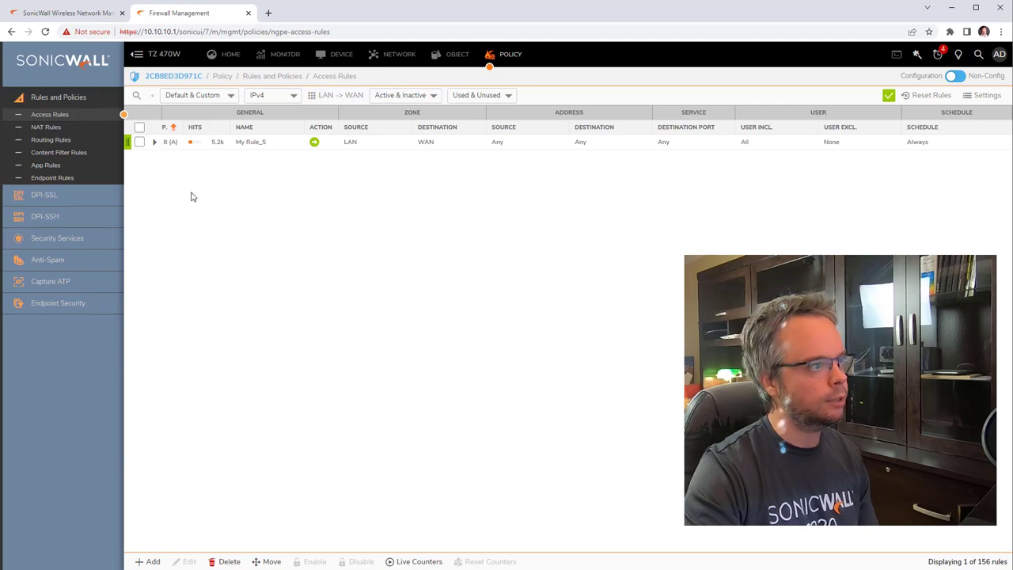
{"action": "left_click", "coordinate": [398, 55]}
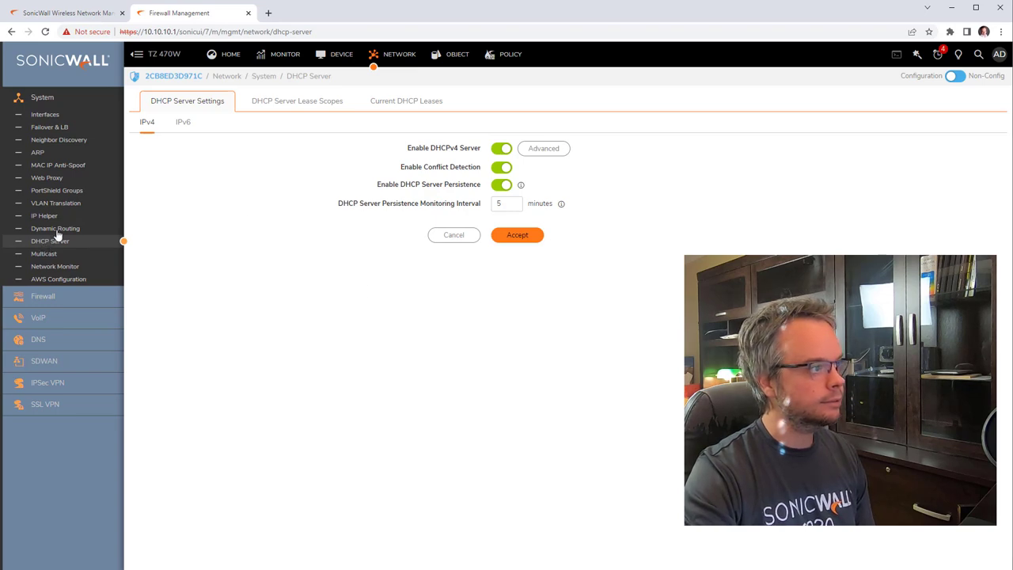
Open the advanced settings of interface X6 from the Interfaces list.
{"action": "left_click", "coordinate": [59, 116]}
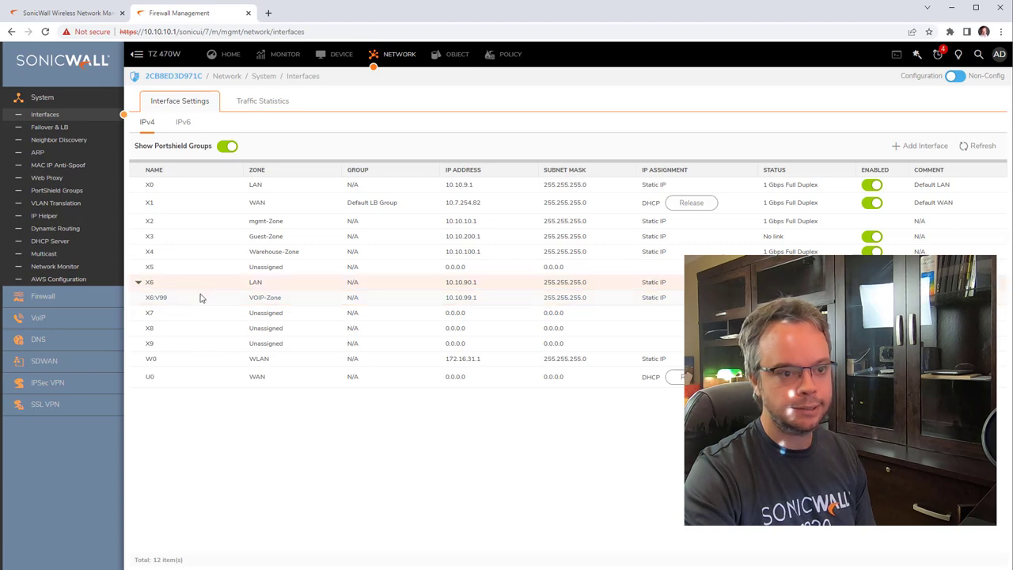
{"action": "mouse_move", "coordinate": [202, 287]}
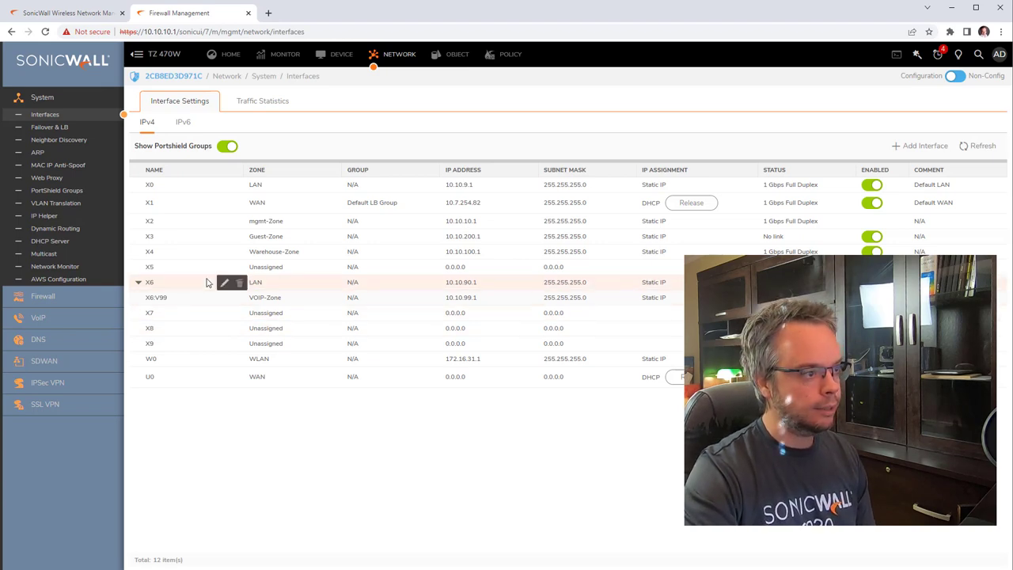
{"action": "left_click", "coordinate": [224, 285]}
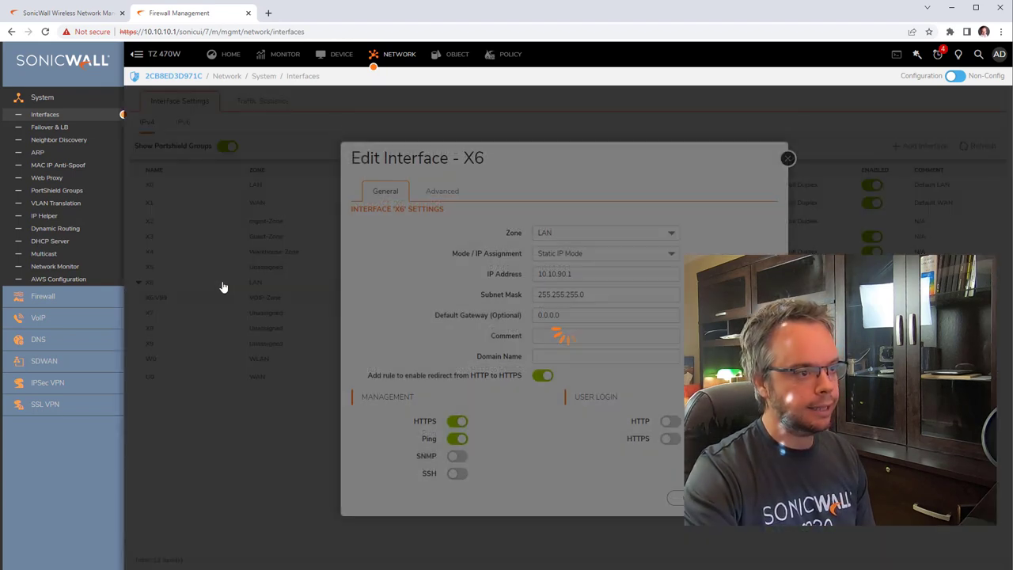
{"action": "left_click", "coordinate": [431, 197]}
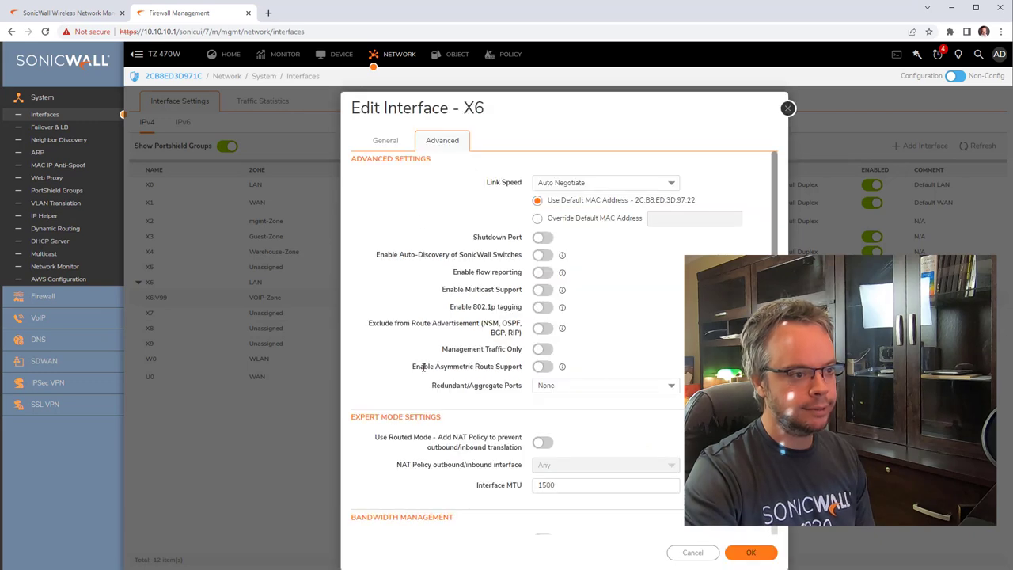
{"action": "left_click_drag", "start_coordinate": [430, 386], "coordinate": [507, 385]}
Set X6 to Link Aggregation with X7 as its only aggregate port and save.
{"action": "left_click", "coordinate": [593, 387]}
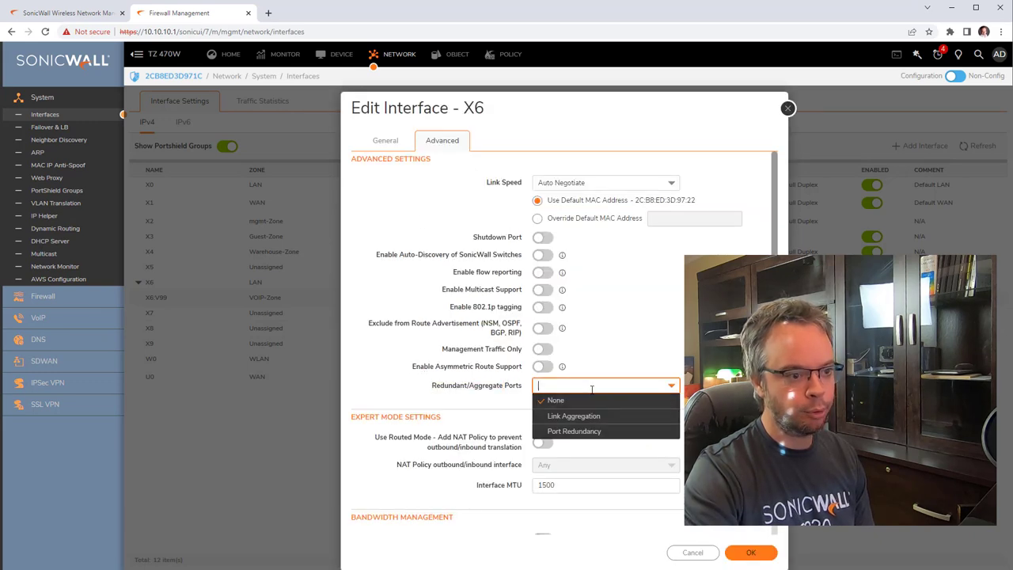
{"action": "left_click", "coordinate": [599, 411]}
{"action": "left_click", "coordinate": [610, 409]}
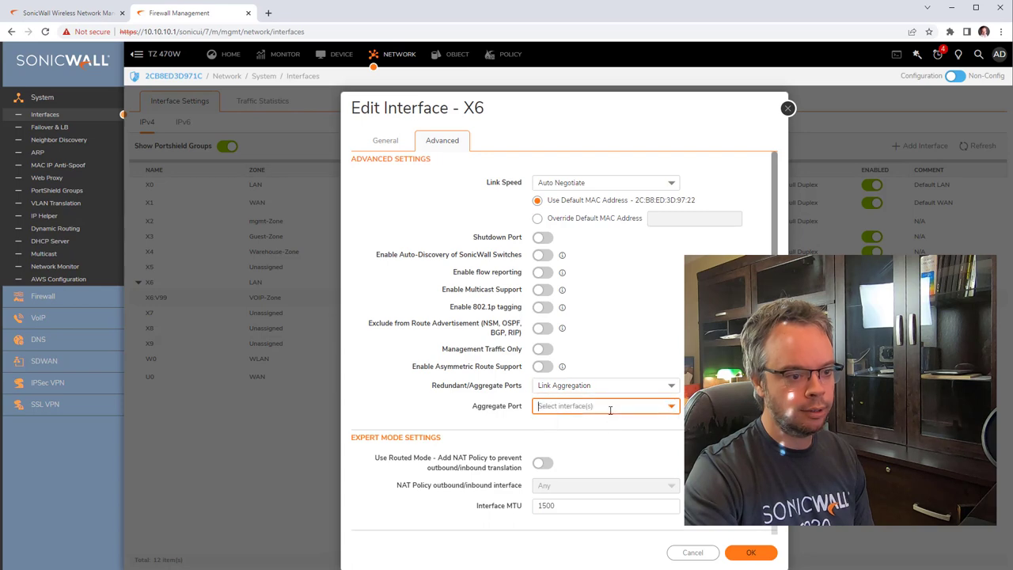
{"action": "left_click", "coordinate": [590, 438]}
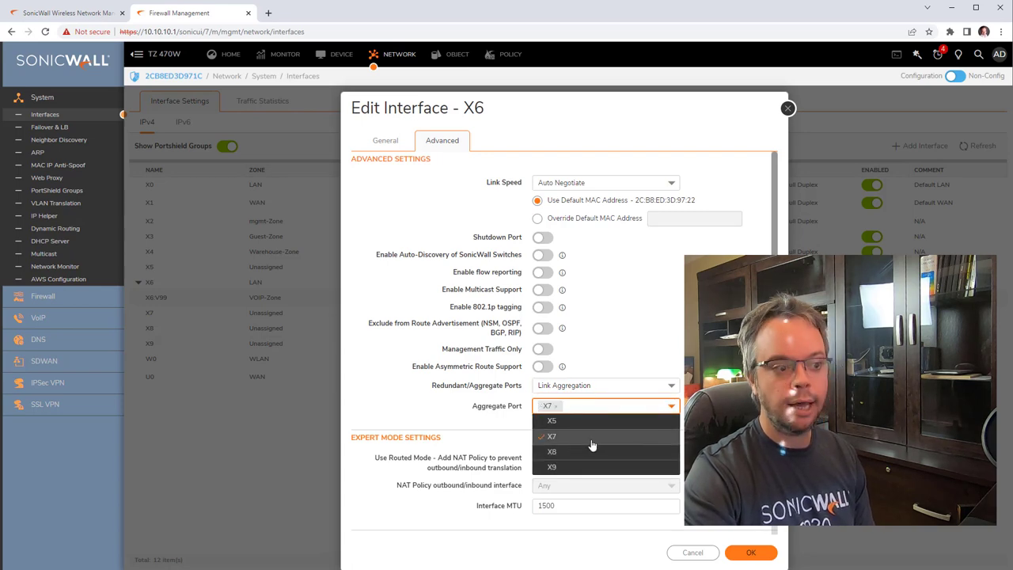
{"action": "left_click", "coordinate": [585, 452]}
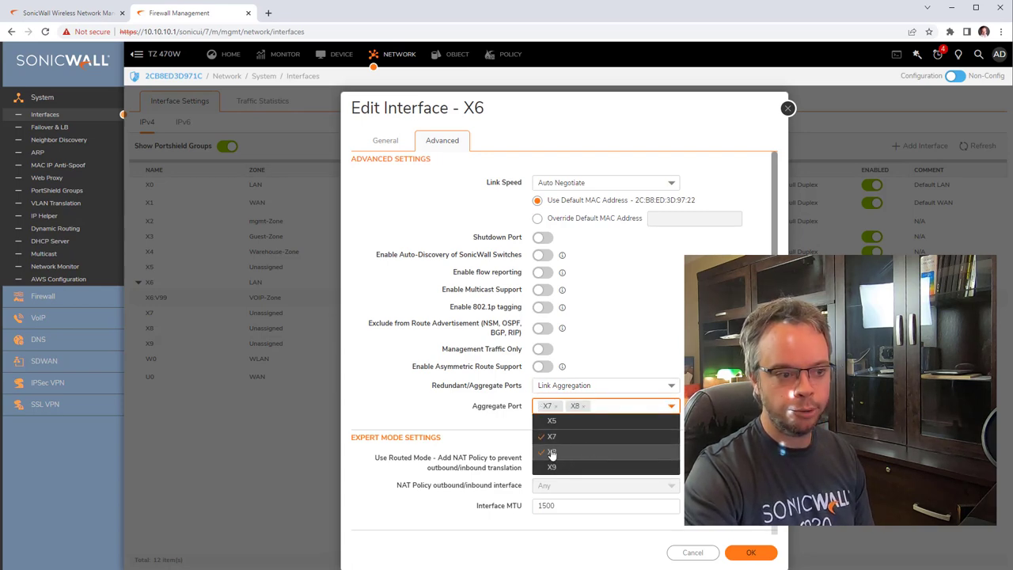
{"action": "left_click", "coordinate": [584, 452]}
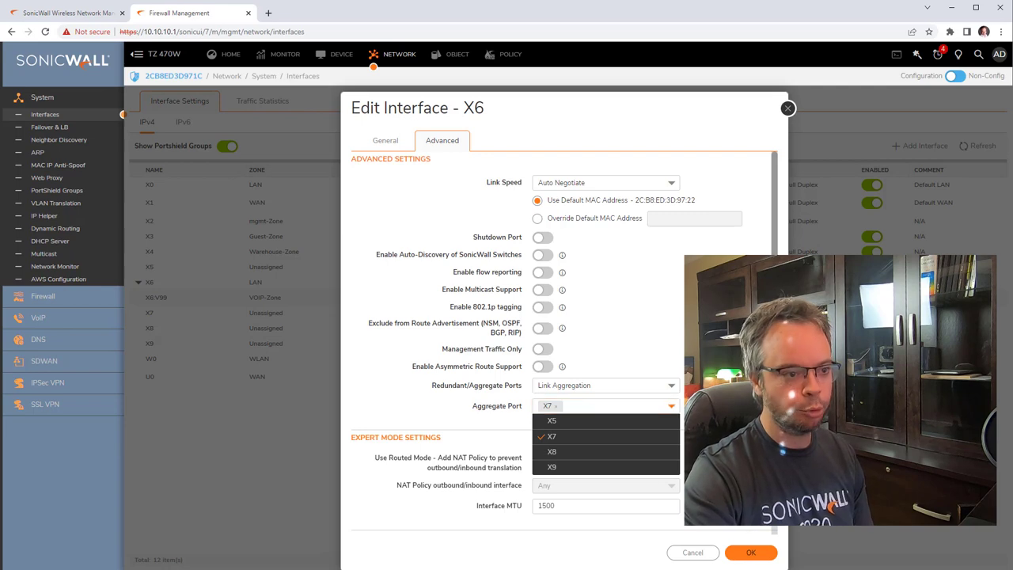
{"action": "key", "text": "Escape"}
{"action": "left_click", "coordinate": [758, 552]}
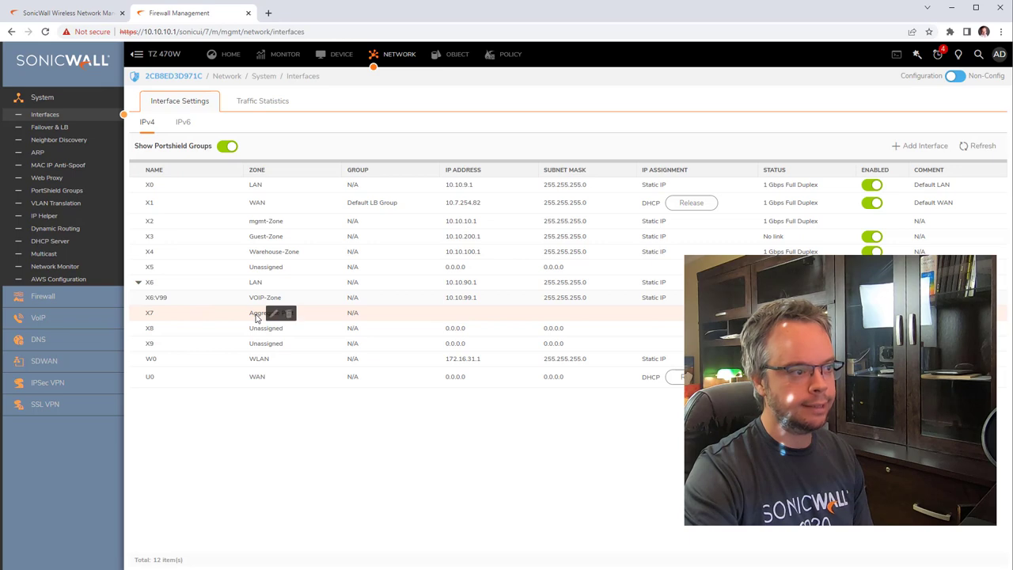
{"action": "mouse_move", "coordinate": [322, 318]}
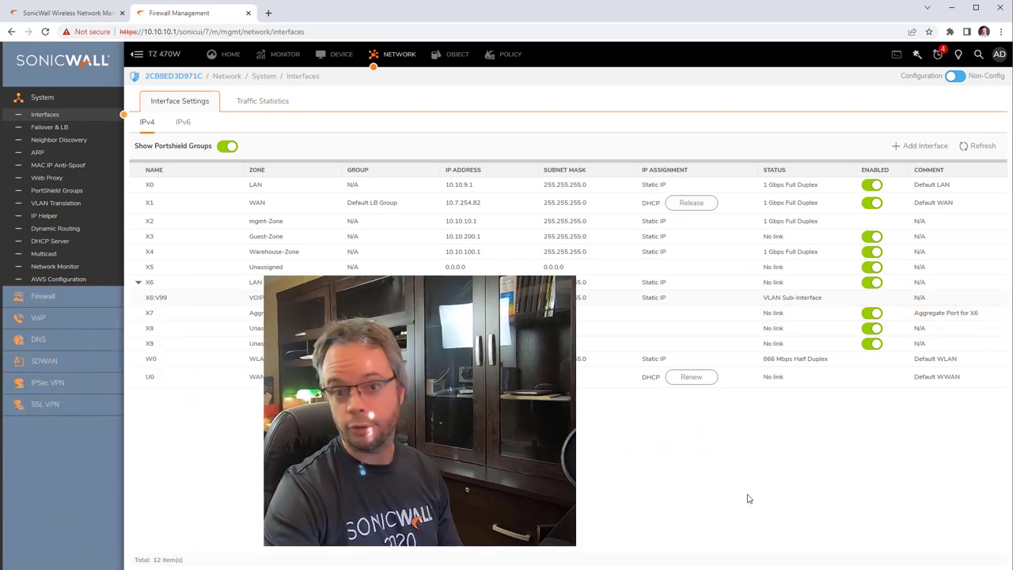
{"action": "left_click", "coordinate": [67, 13]}
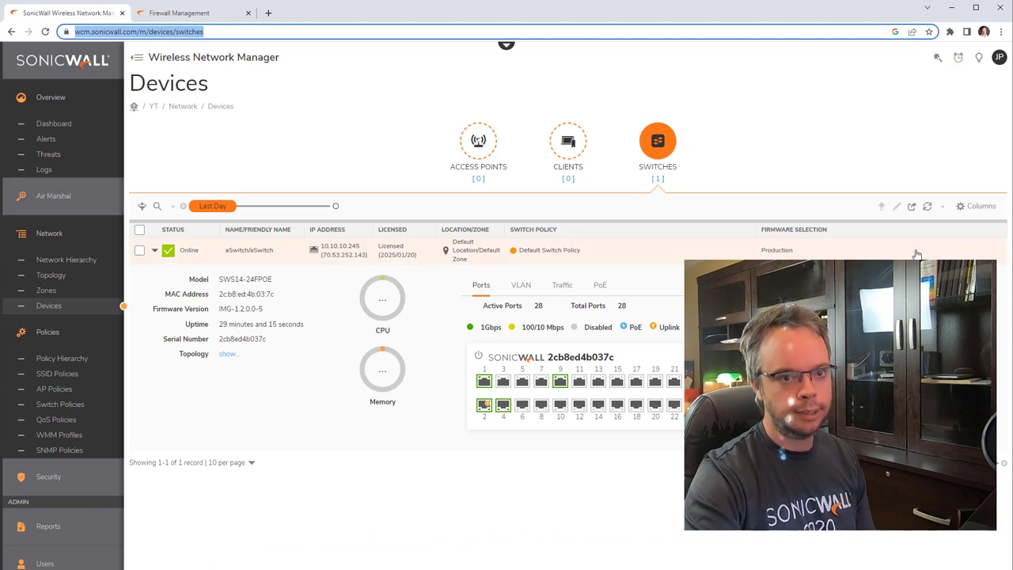
Add switch VLAN 90 named LAN with tagged ports 5-8 and untagged ports 15-24, and save it.
{"action": "left_click", "coordinate": [890, 254]}
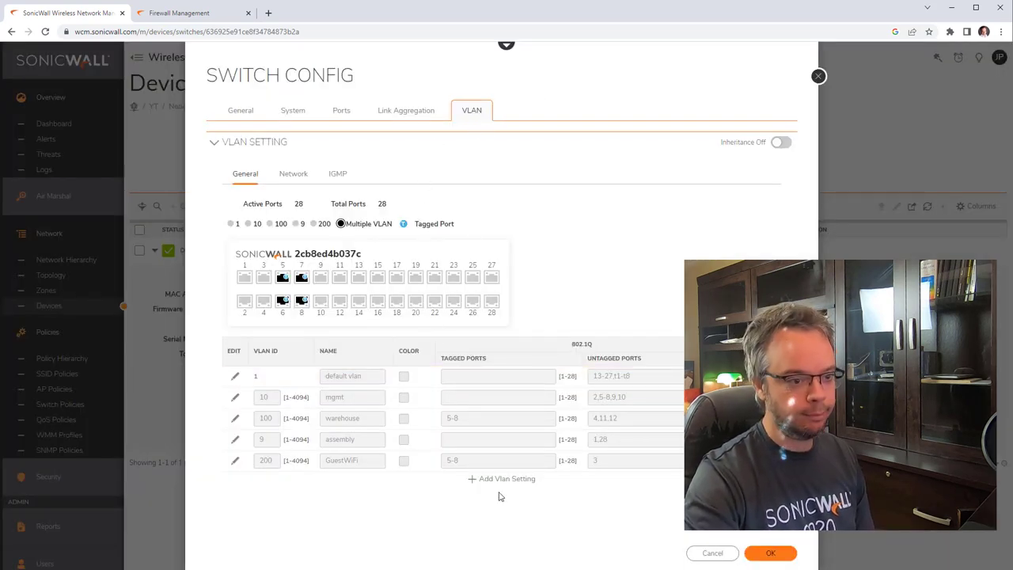
{"action": "left_click", "coordinate": [497, 479]}
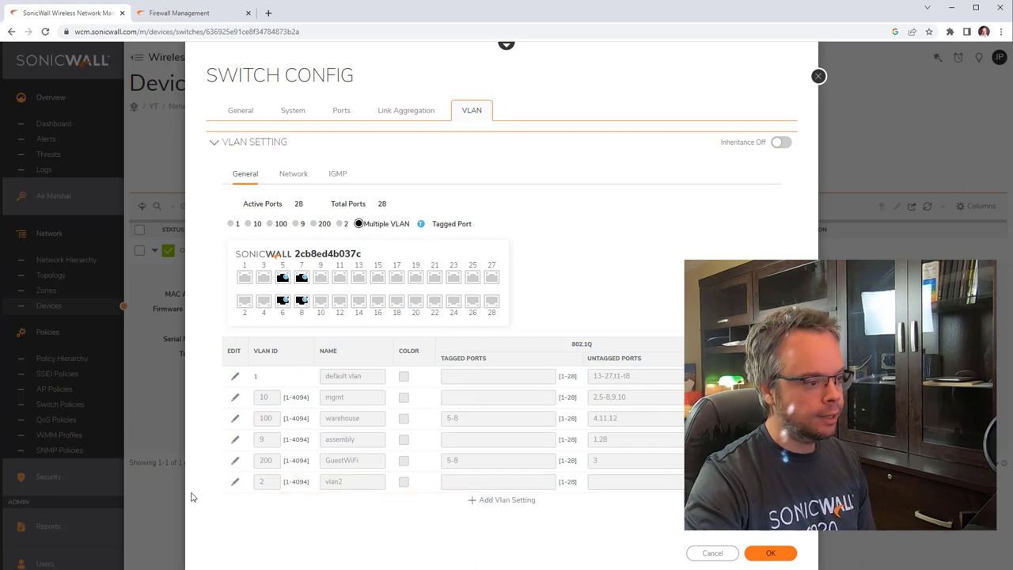
{"action": "left_click", "coordinate": [235, 481]}
{"action": "type", "text": "90"}
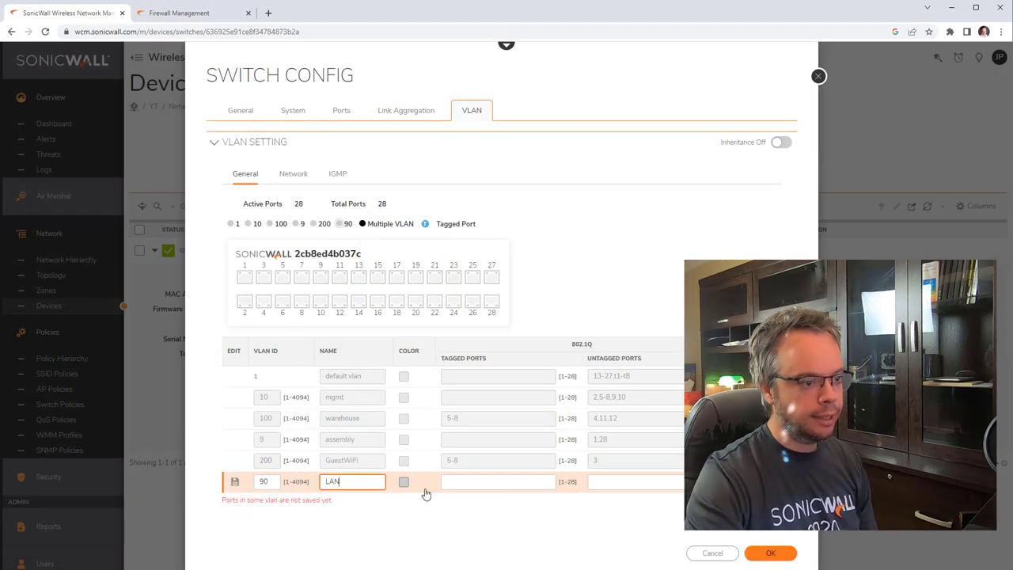
{"action": "left_click", "coordinate": [487, 481]}
{"action": "left_click", "coordinate": [487, 481]}
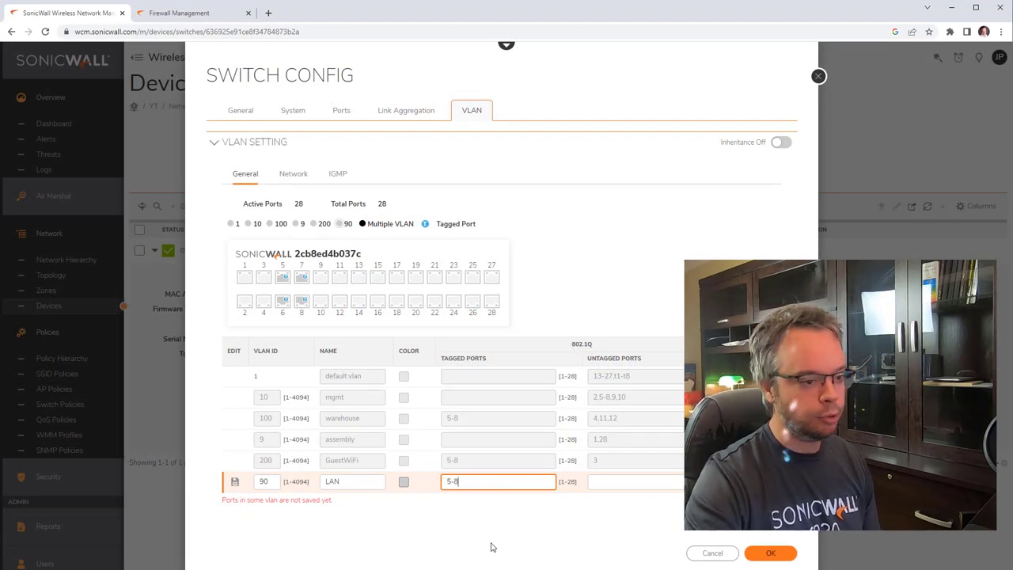
{"action": "left_click", "coordinate": [612, 483]}
{"action": "left_click", "coordinate": [612, 483]}
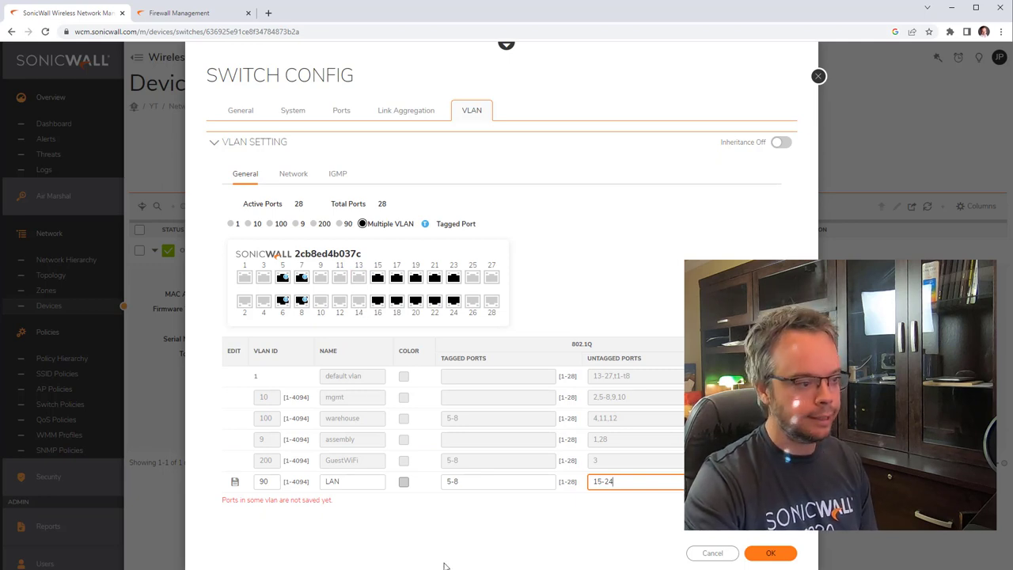
{"action": "left_click", "coordinate": [234, 481]}
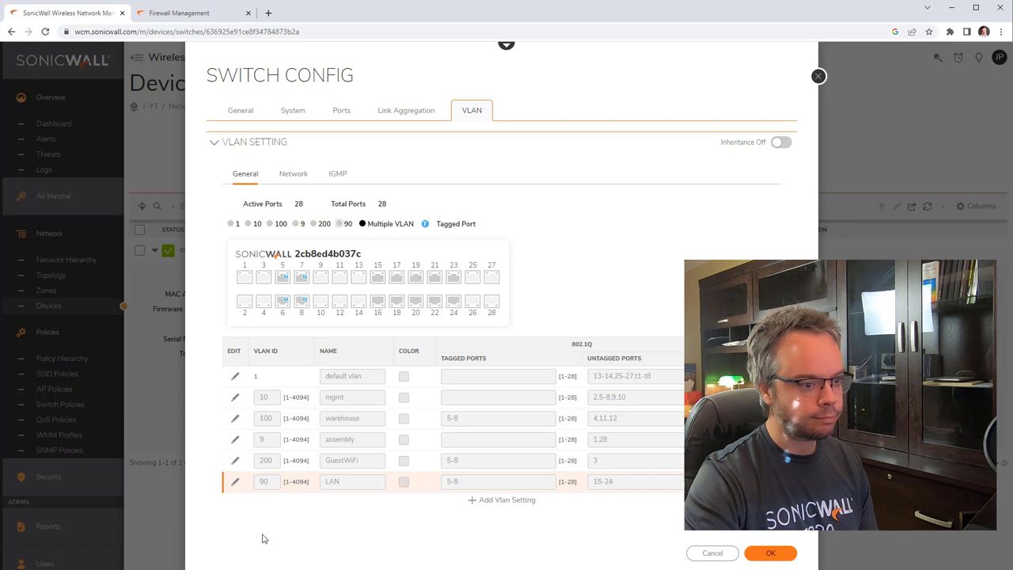
Add VLAN 99 named VOIP with tagged ports 5-8 and ports 15-24, and save the row.
{"action": "left_click", "coordinate": [500, 500]}
{"action": "left_click", "coordinate": [235, 504]}
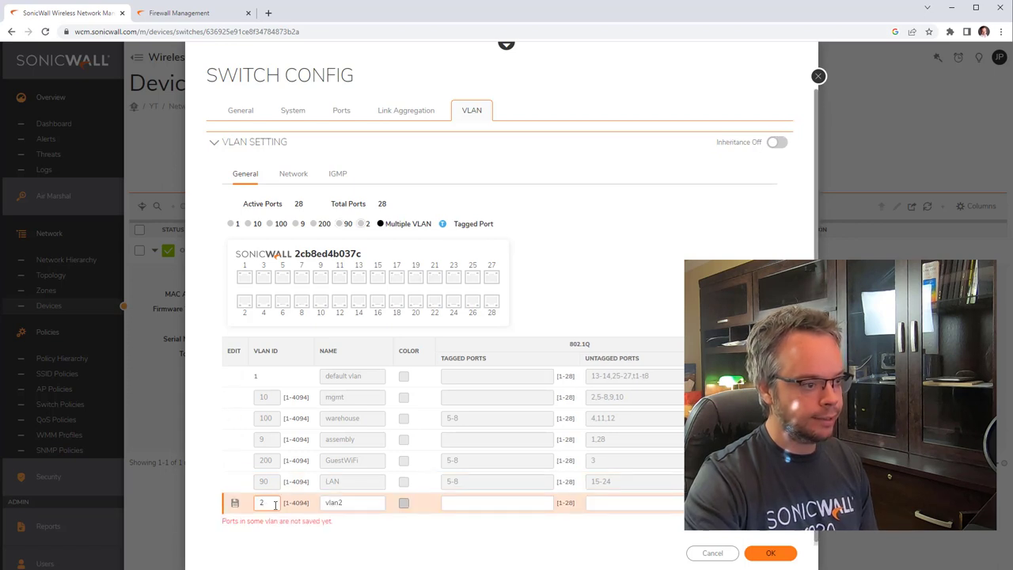
{"action": "type", "text": "99"}
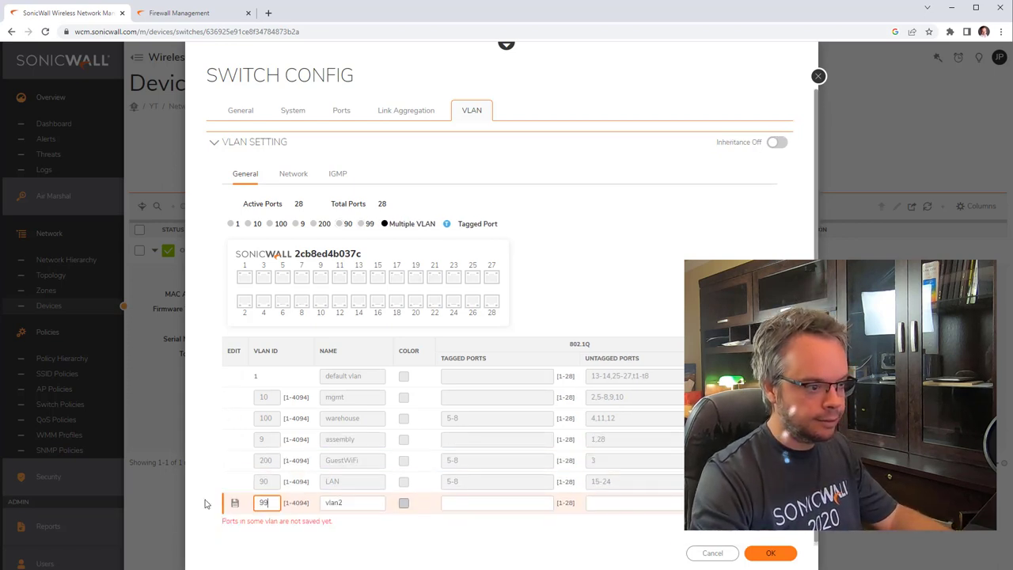
{"action": "key", "text": "Tab"}
{"action": "type", "text": "VOIP"}
{"action": "key", "text": "Tab"}
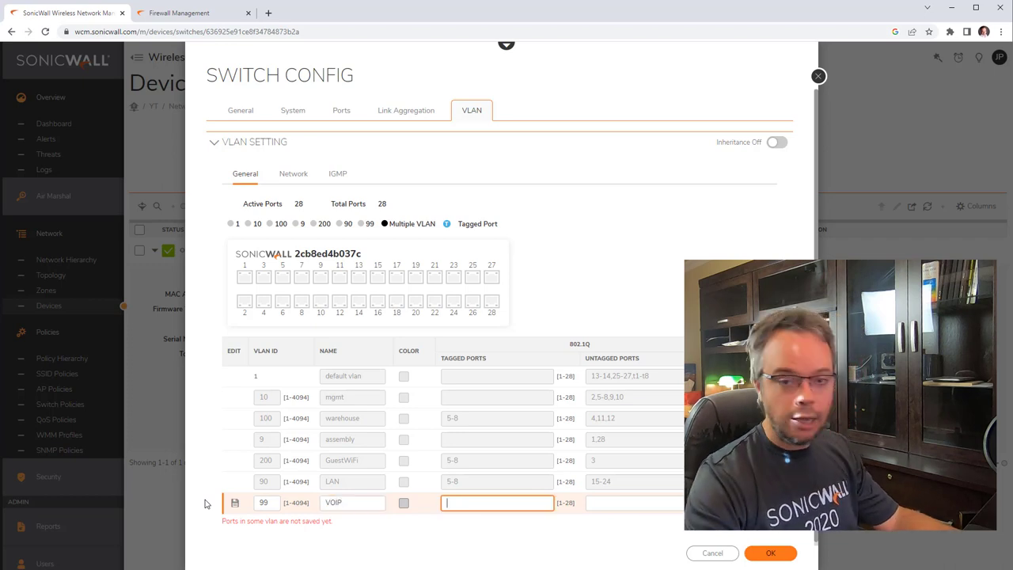
{"action": "type", "text": "5-8"}
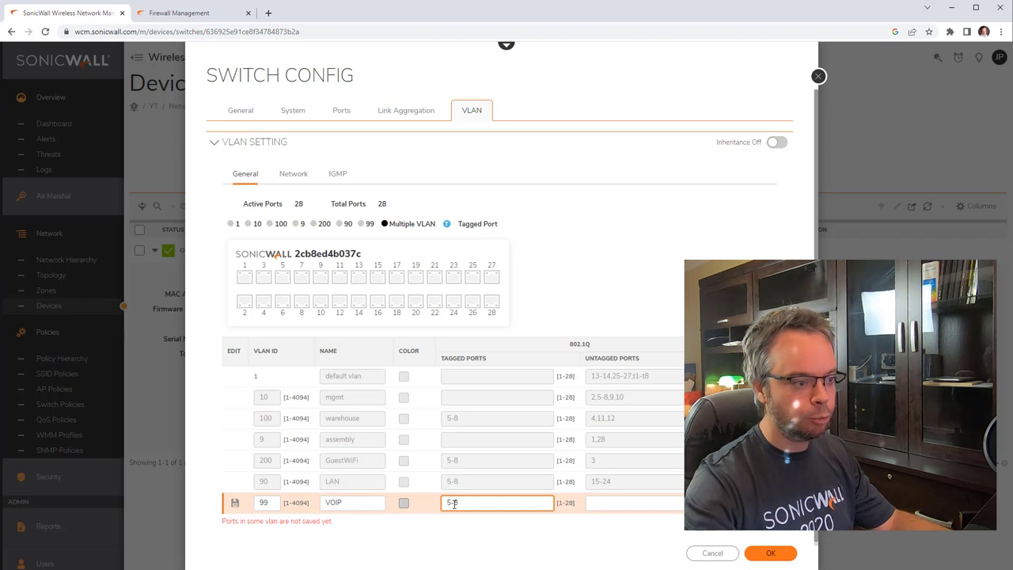
{"action": "left_click", "coordinate": [635, 504]}
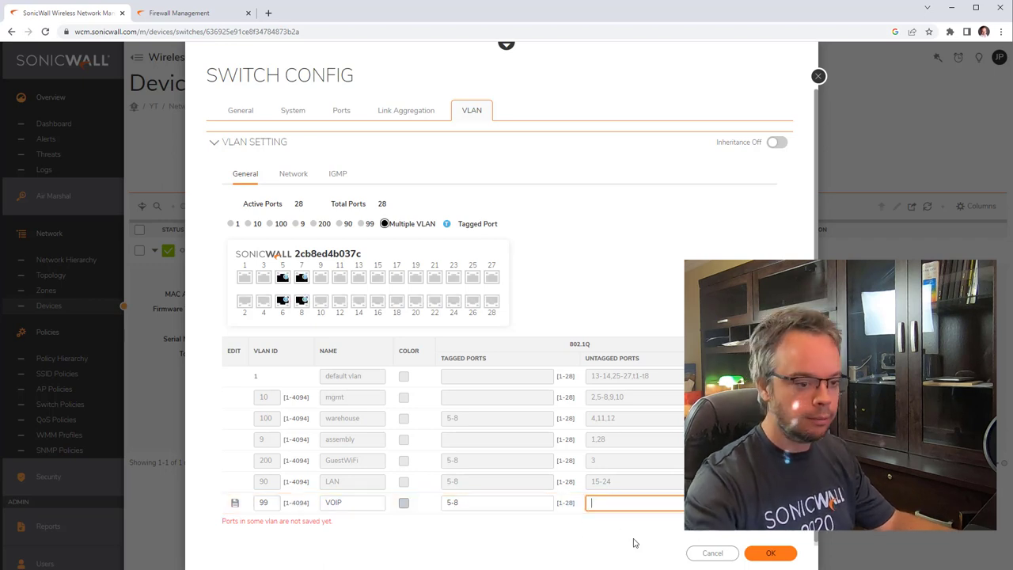
{"action": "type", "text": "15-99"}
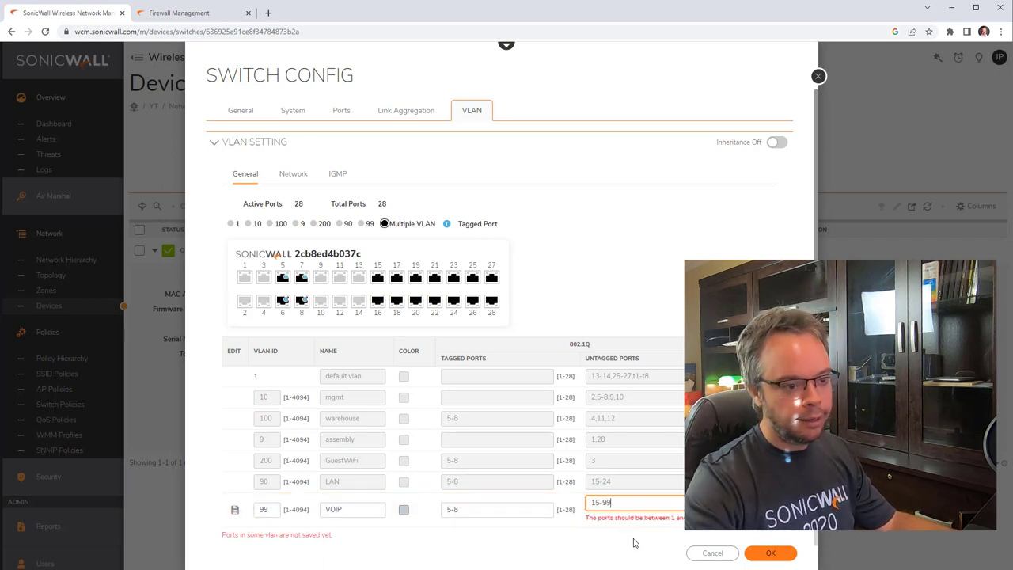
{"action": "key", "text": "BackSpace"}
{"action": "key", "text": "BackSpace"}
{"action": "type", "text": "24"}
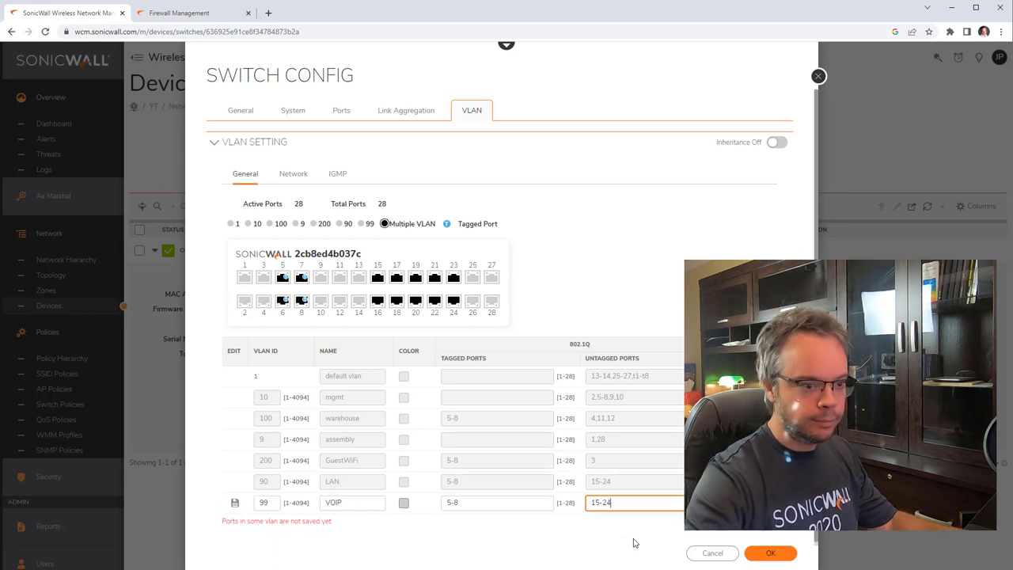
{"action": "key", "text": "Return"}
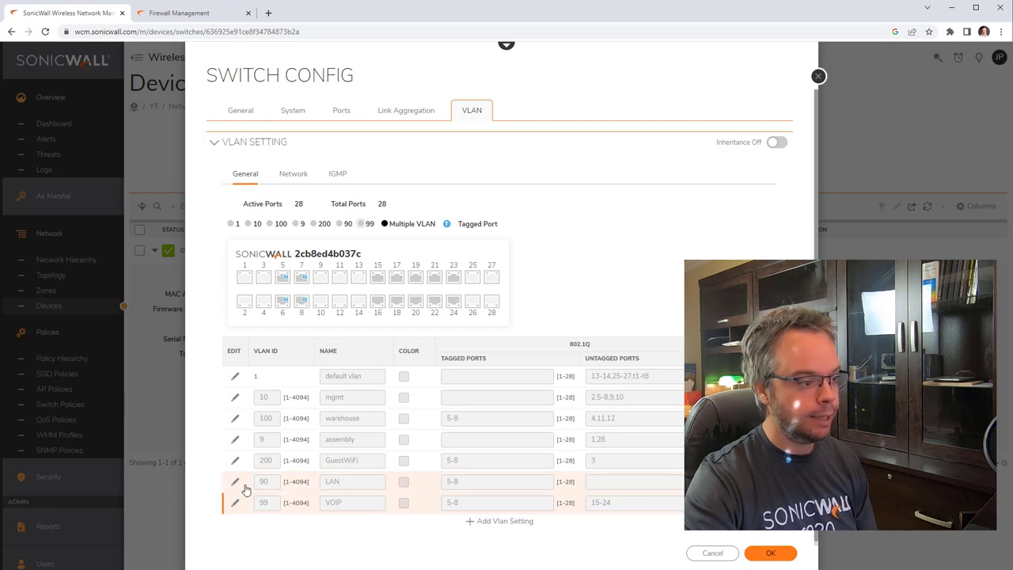
Re-enter LAN's untagged ports 15-24 and extend VOIP's tagged ports to 5-8,15-24, saving both rows.
{"action": "left_click", "coordinate": [646, 484]}
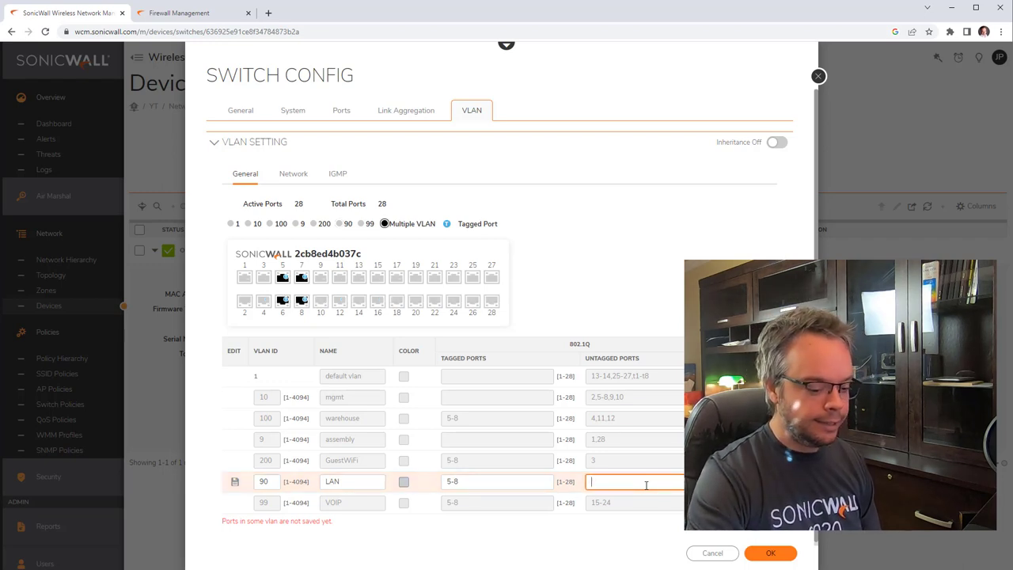
{"action": "type", "text": "15-24"}
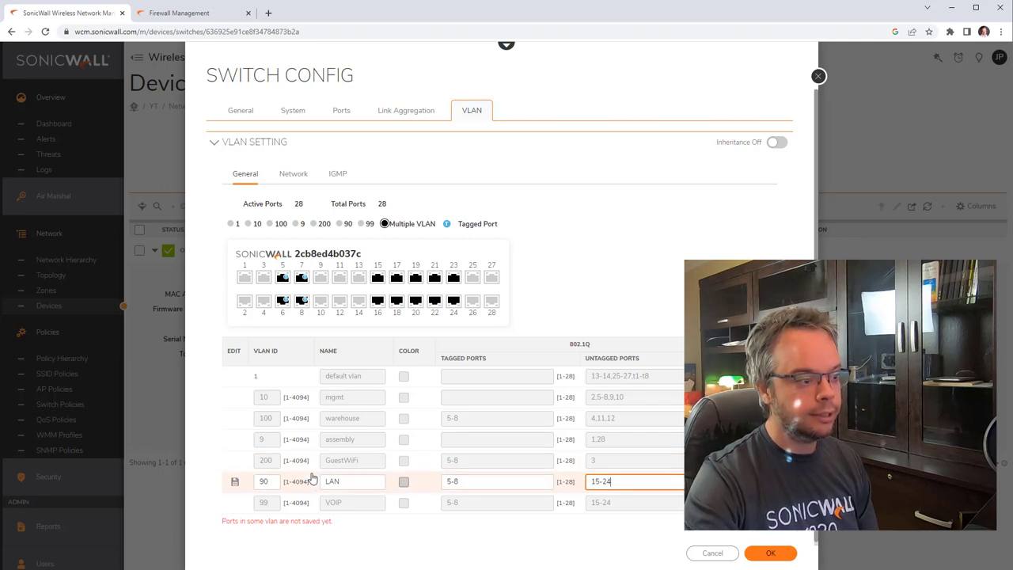
{"action": "left_click", "coordinate": [235, 481]}
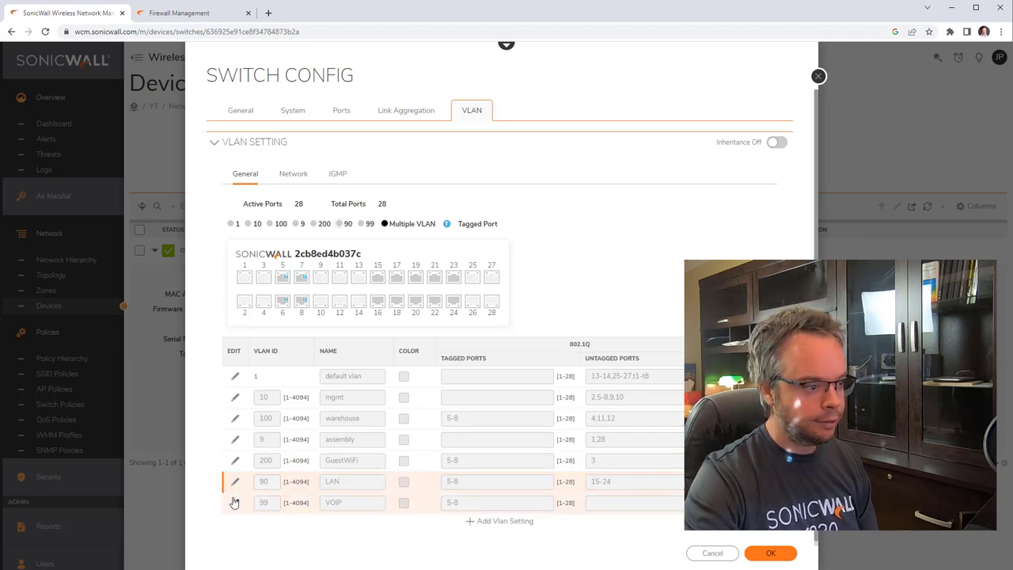
{"action": "left_click", "coordinate": [234, 502]}
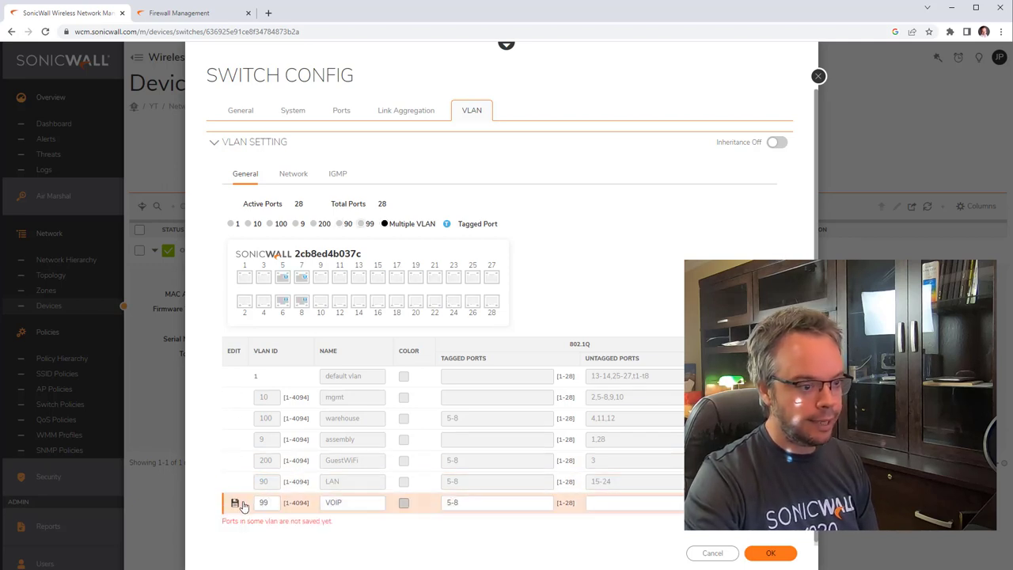
{"action": "left_click", "coordinate": [479, 502]}
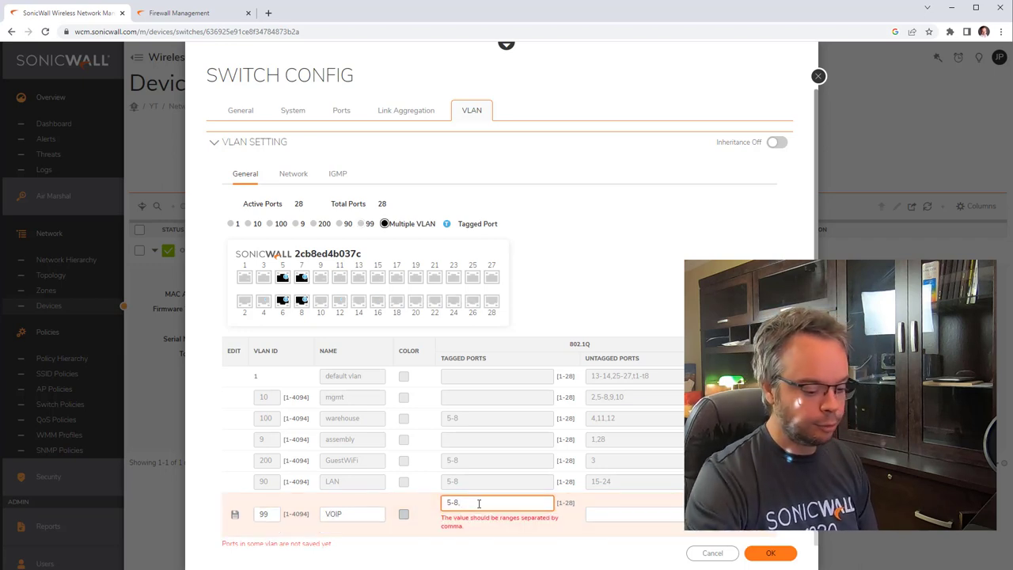
{"action": "type", "text": ",15-24"}
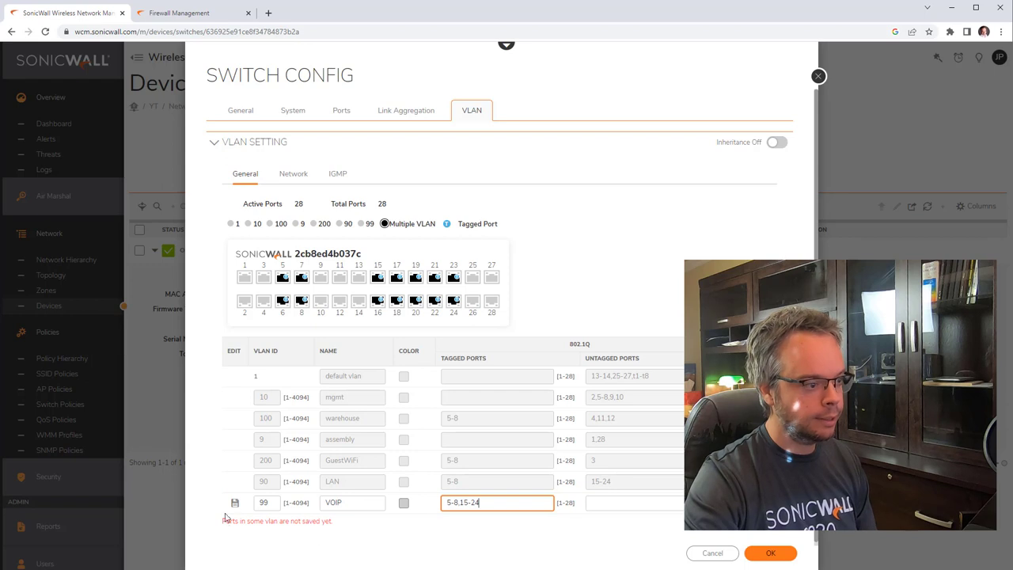
{"action": "left_click", "coordinate": [235, 505]}
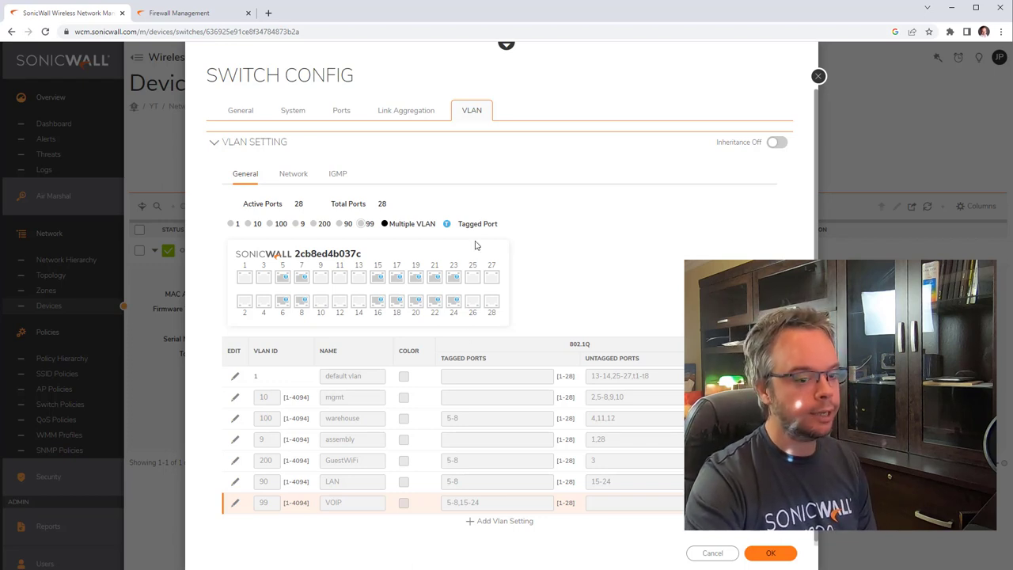
{"action": "left_click", "coordinate": [406, 115]}
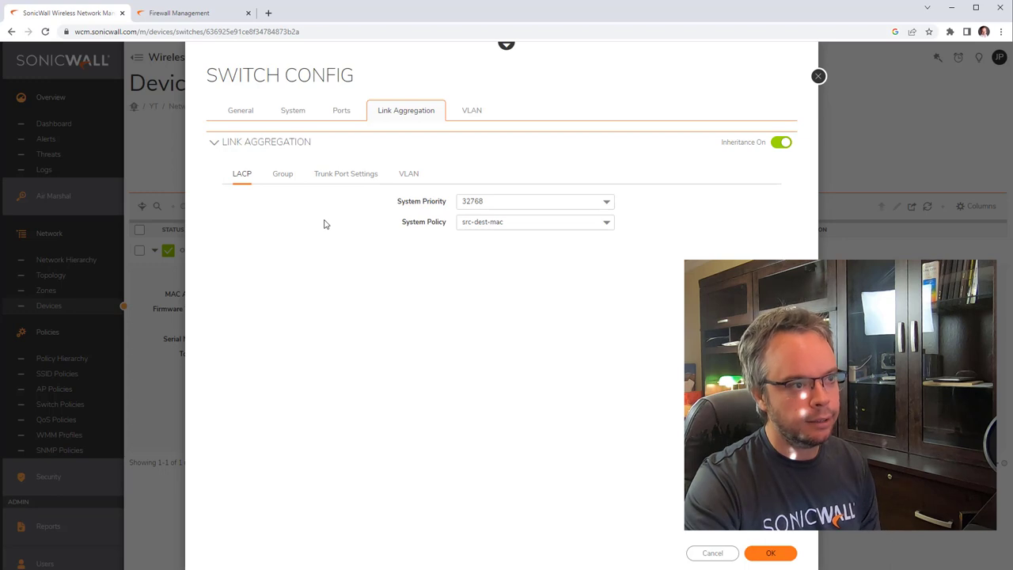
Review the LACP load-balancing system policies, keeping src-dest-mac.
{"action": "left_click", "coordinate": [531, 225]}
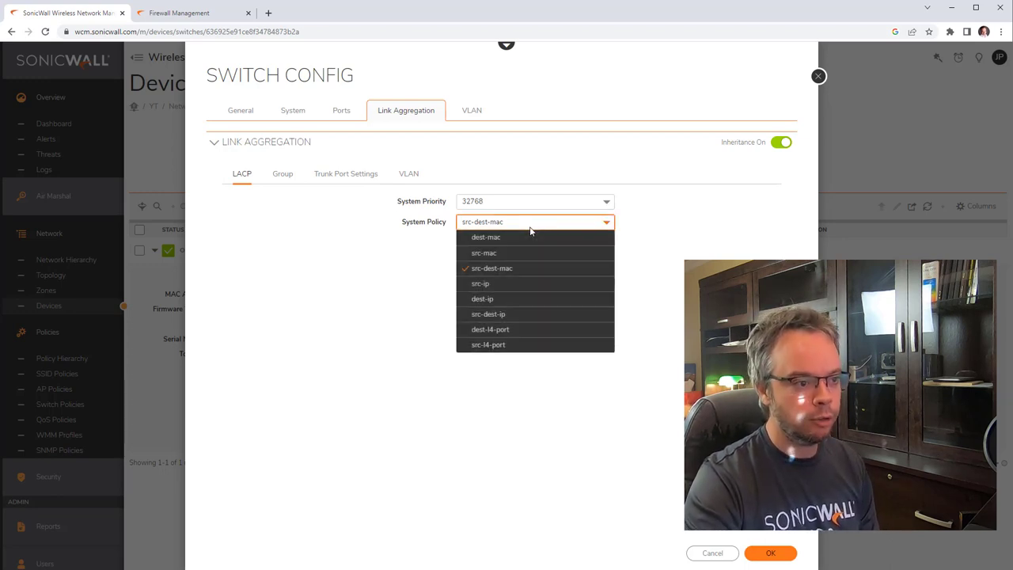
{"action": "left_click", "coordinate": [282, 174]}
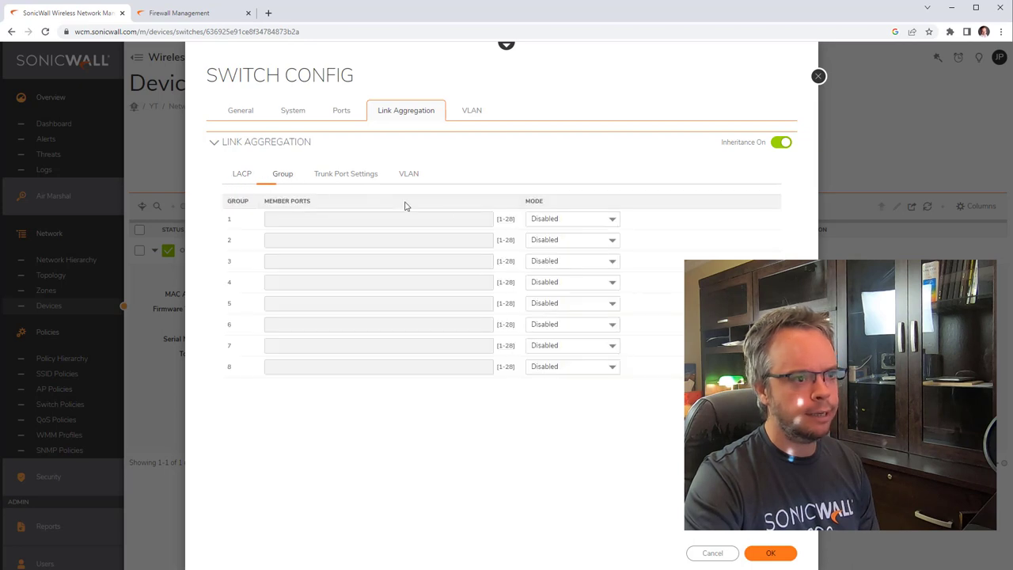
{"action": "left_click", "coordinate": [581, 228]}
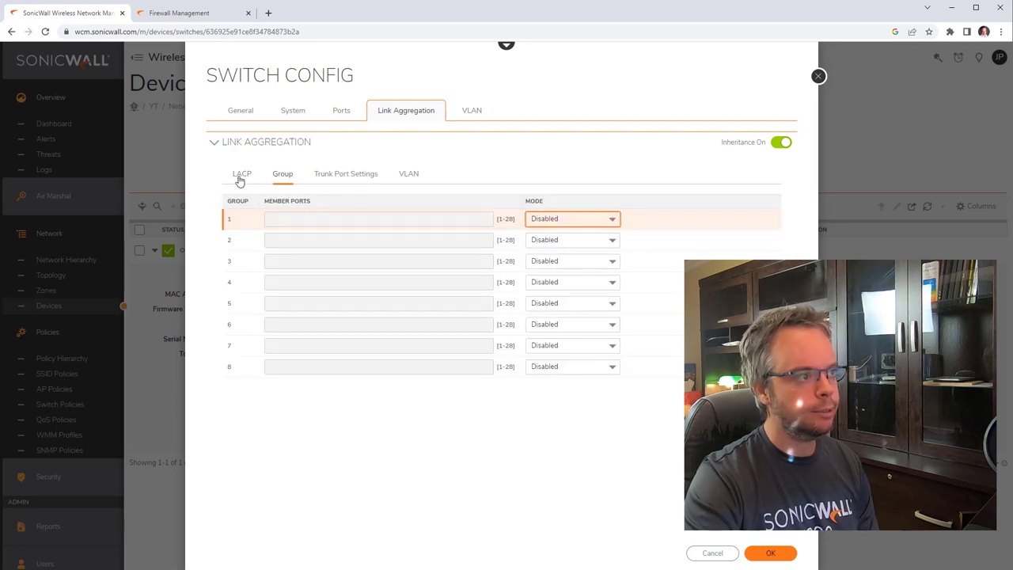
{"action": "left_click", "coordinate": [241, 173]}
{"action": "left_click", "coordinate": [532, 224]}
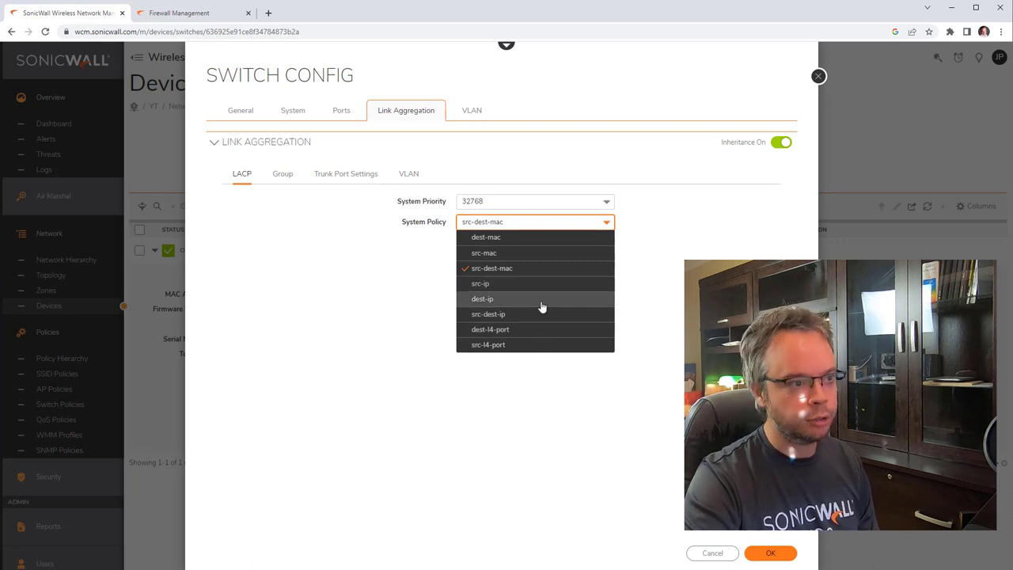
{"action": "left_click", "coordinate": [324, 262]}
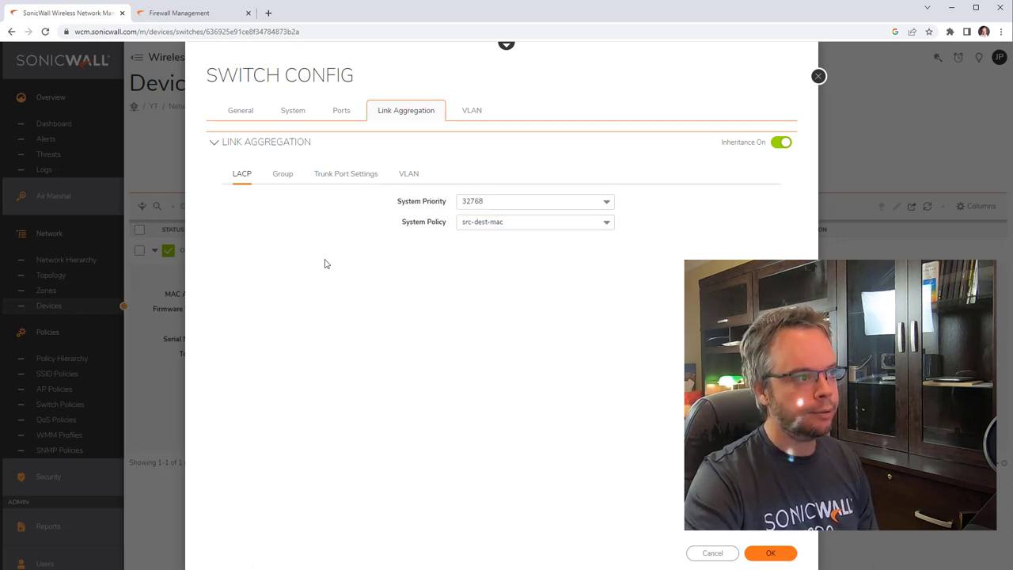
Set link aggregation group 1 to Static mode with member ports 13-14.
{"action": "left_click", "coordinate": [286, 182]}
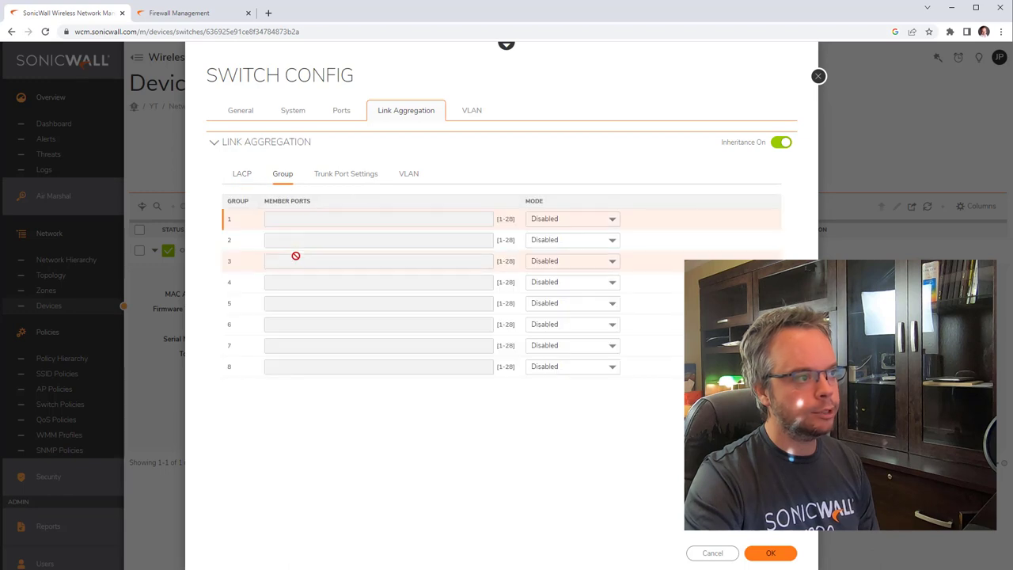
{"action": "left_click", "coordinate": [584, 222]}
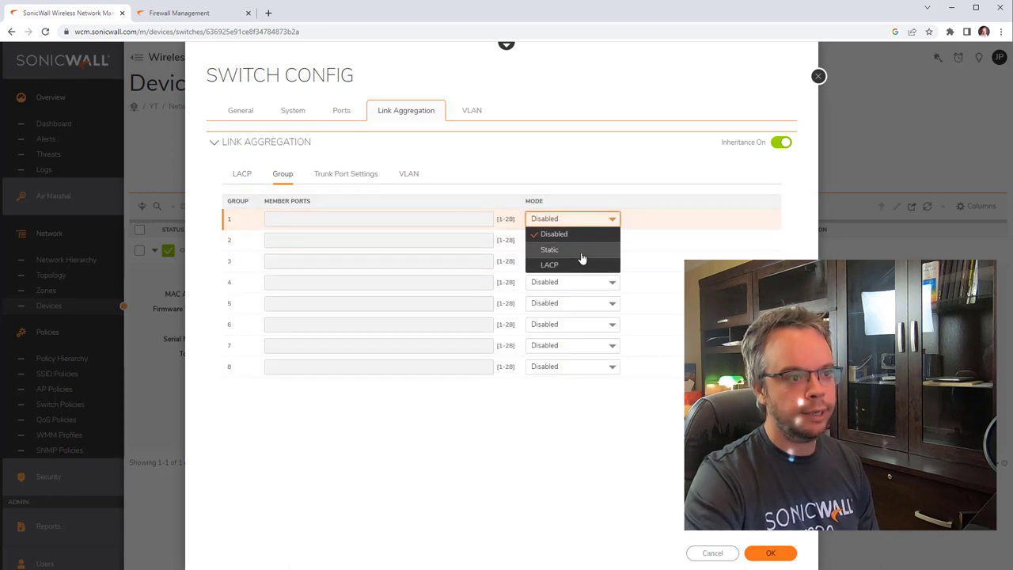
{"action": "left_click", "coordinate": [582, 250]}
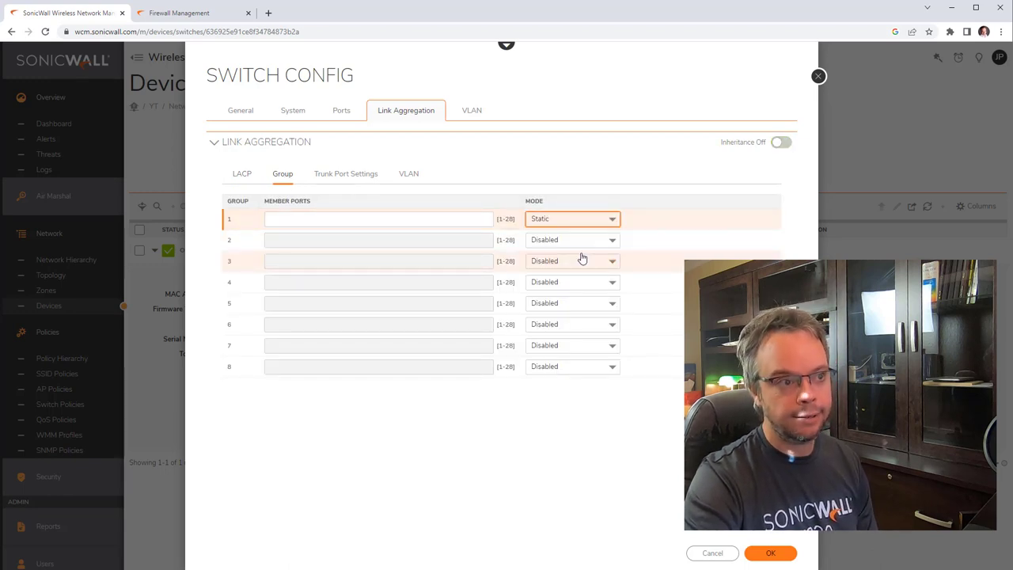
{"action": "left_click", "coordinate": [389, 223]}
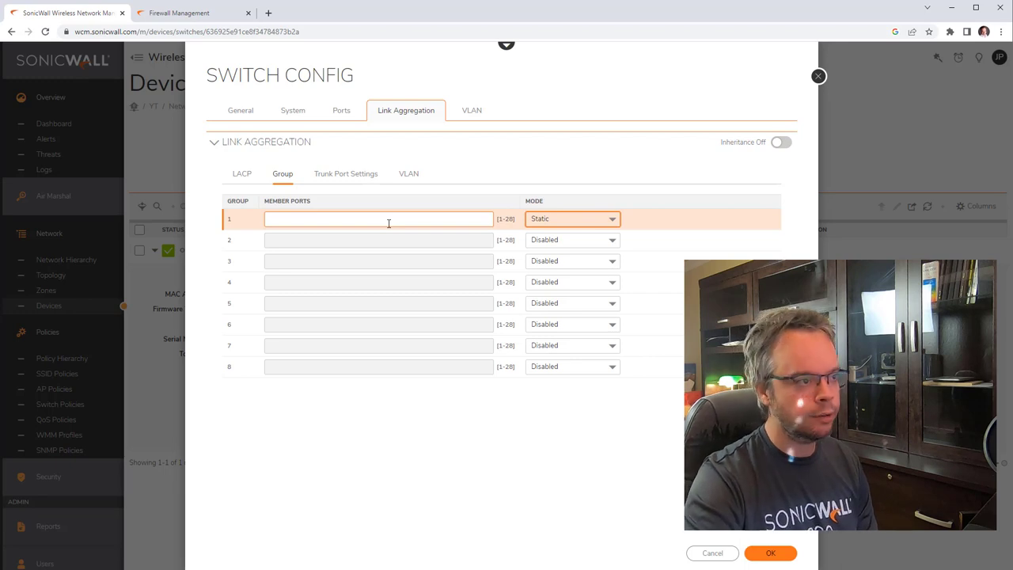
{"action": "left_click", "coordinate": [388, 223]}
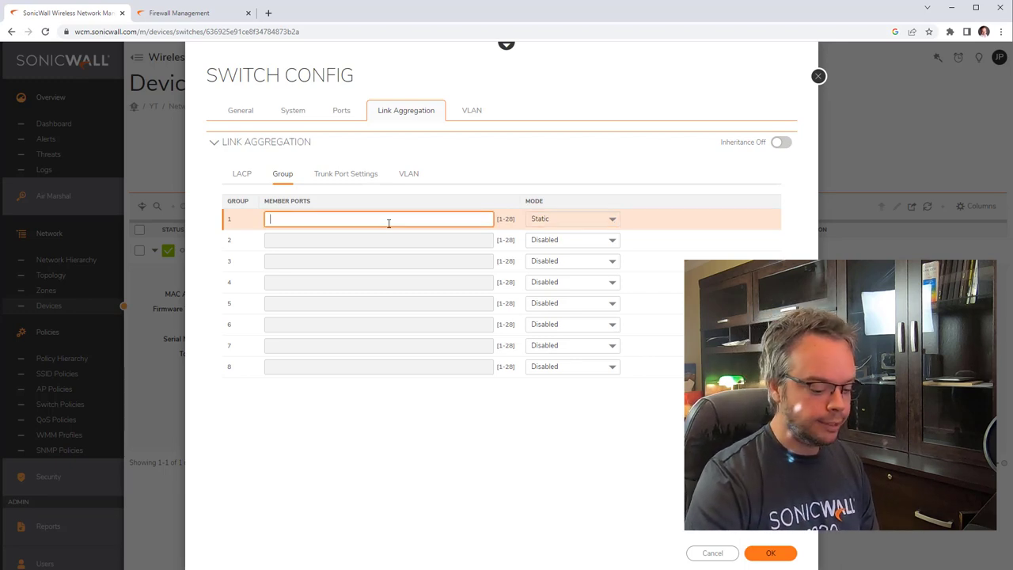
{"action": "type", "text": "13-14"}
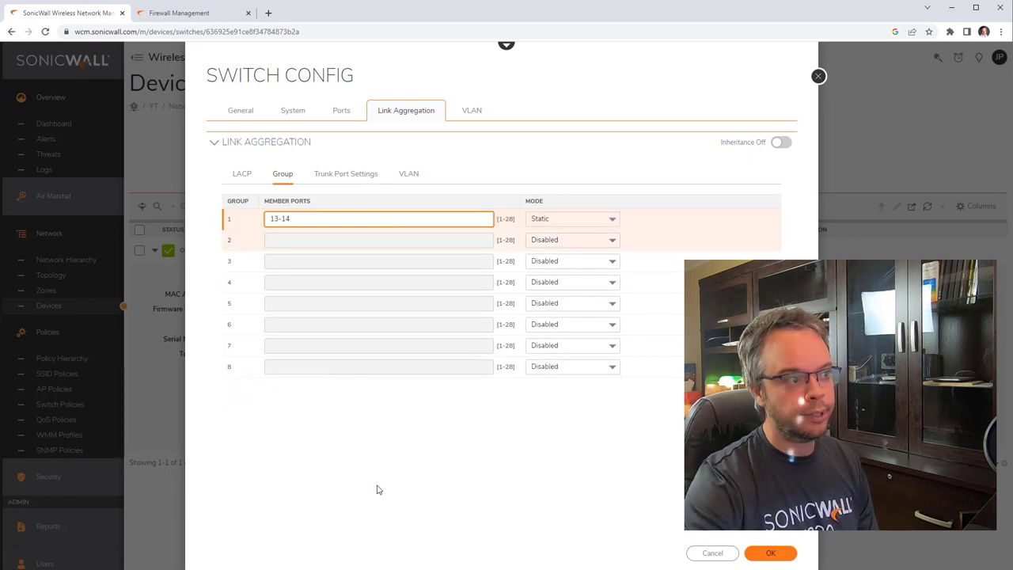
Browse the Trunk Port Settings, VLAN and LACP sub-tabs, checking group 1's native VLAN 1.
{"action": "left_click", "coordinate": [348, 175]}
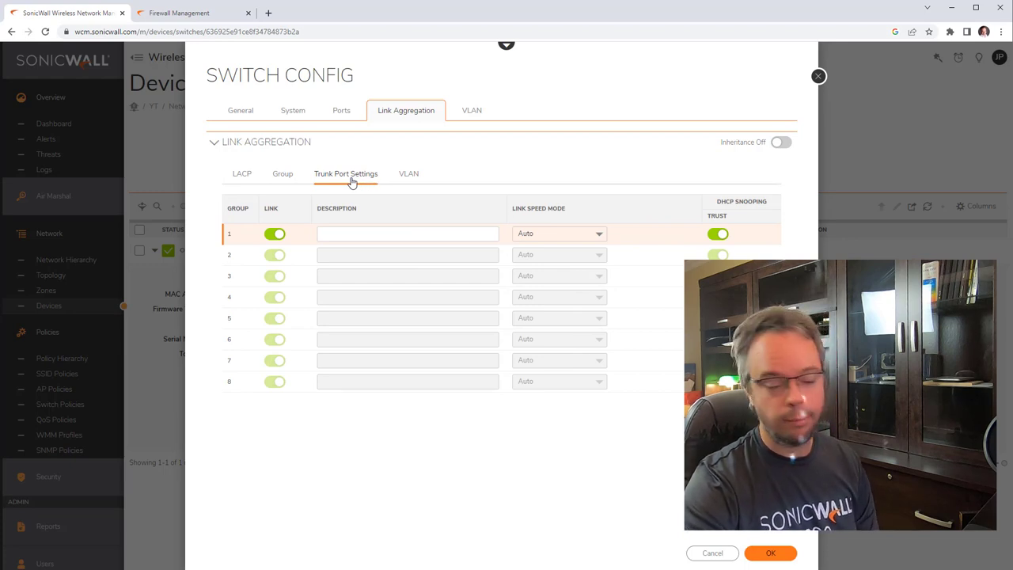
{"action": "left_click", "coordinate": [413, 175]}
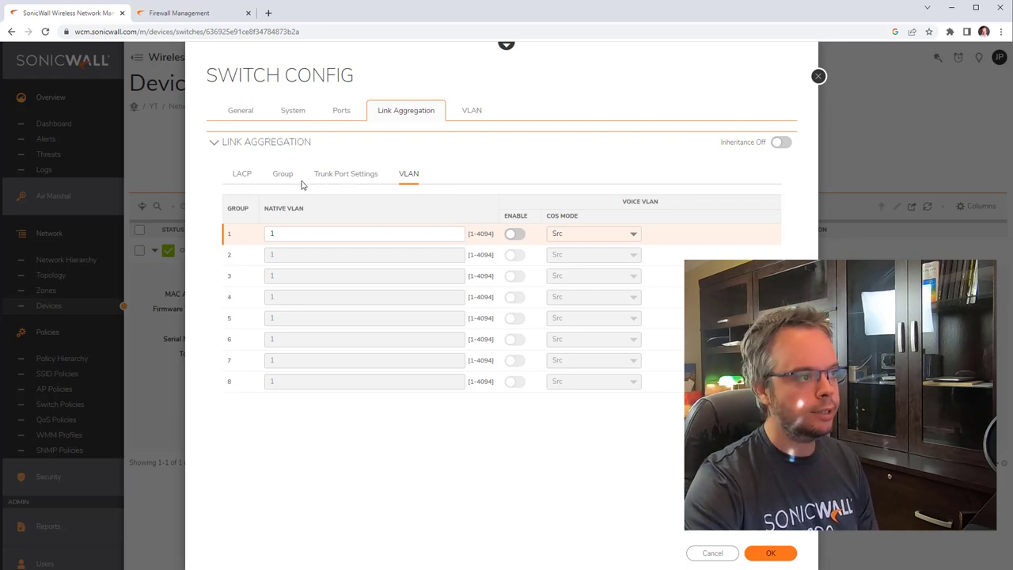
{"action": "left_click", "coordinate": [299, 236]}
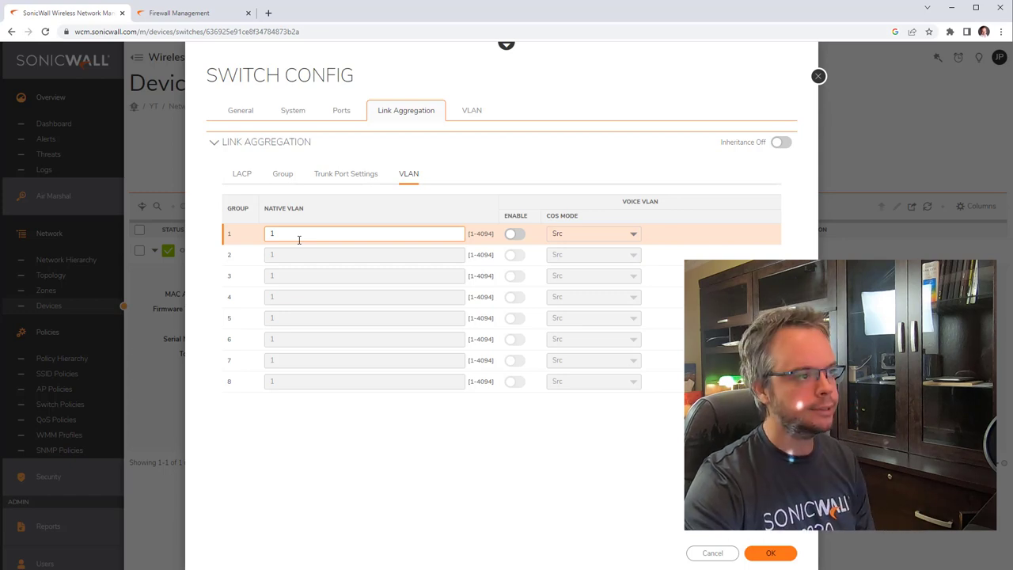
{"action": "left_click", "coordinate": [283, 175]}
{"action": "left_click", "coordinate": [407, 174]}
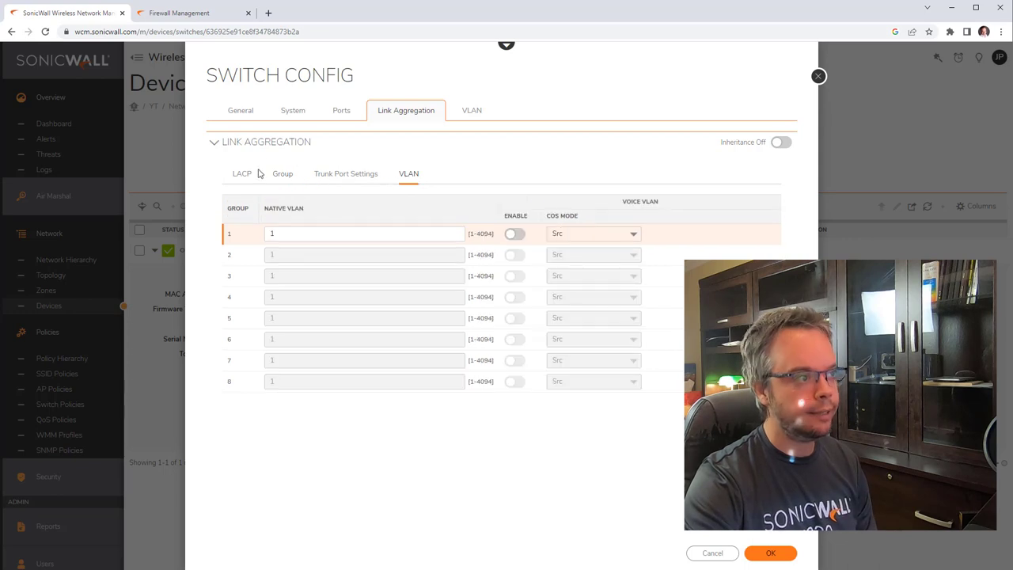
{"action": "left_click", "coordinate": [246, 174]}
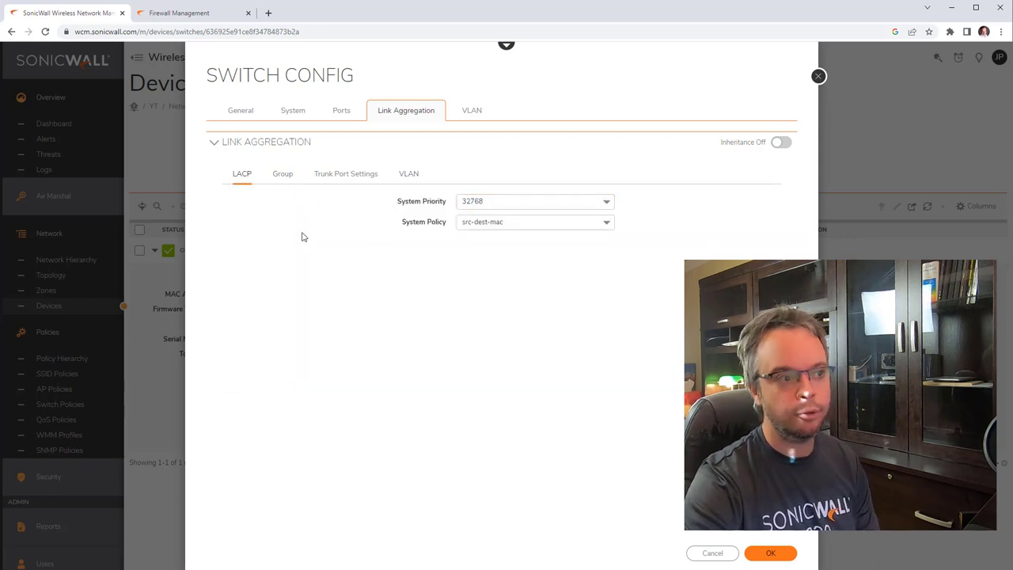
Recheck the LACP system policy and group 1's Static mode without changing them.
{"action": "left_click", "coordinate": [516, 226]}
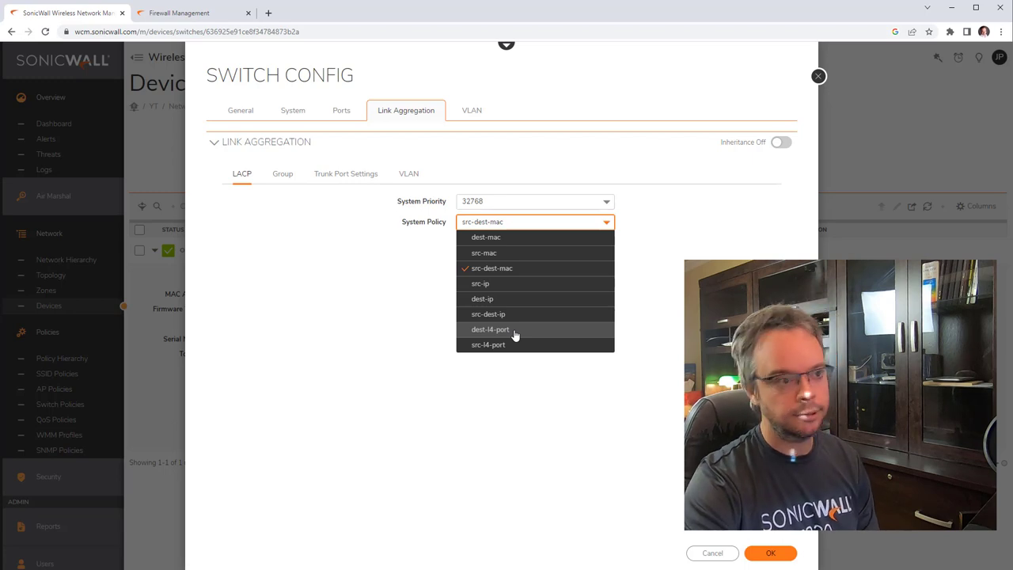
{"action": "left_click", "coordinate": [453, 461]}
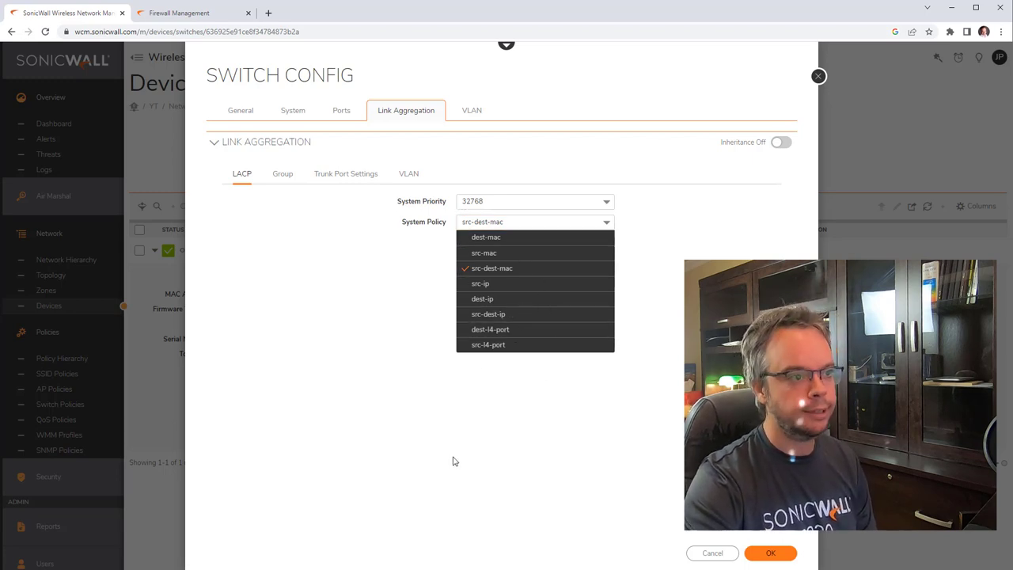
{"action": "left_click", "coordinate": [282, 175]}
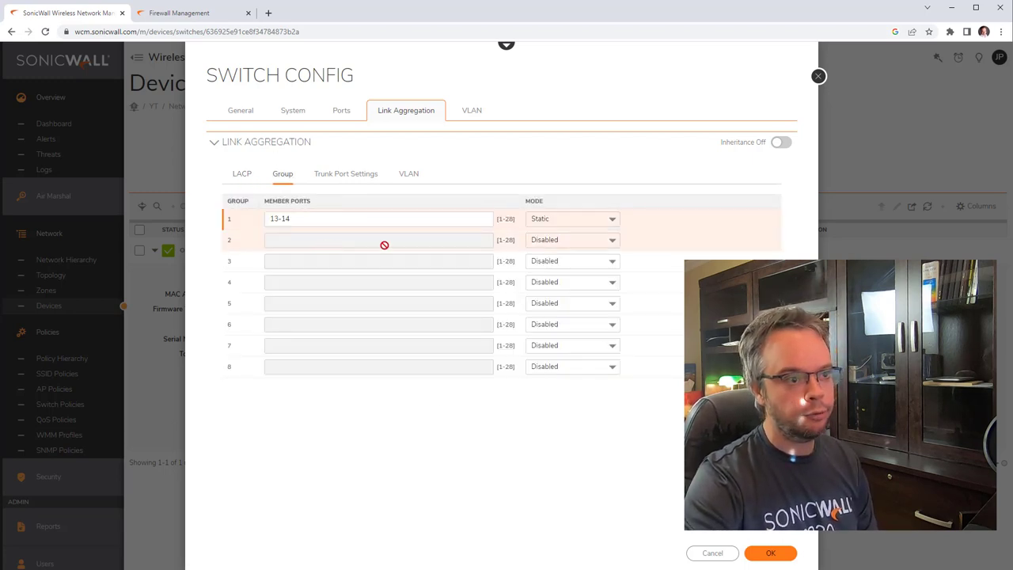
{"action": "left_click", "coordinate": [617, 220]}
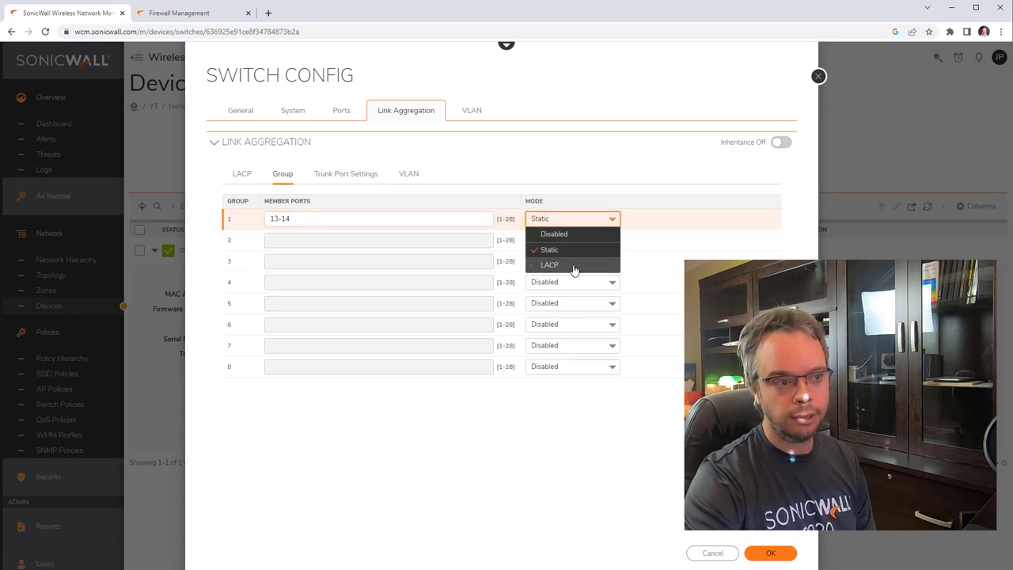
{"action": "left_click", "coordinate": [576, 250]}
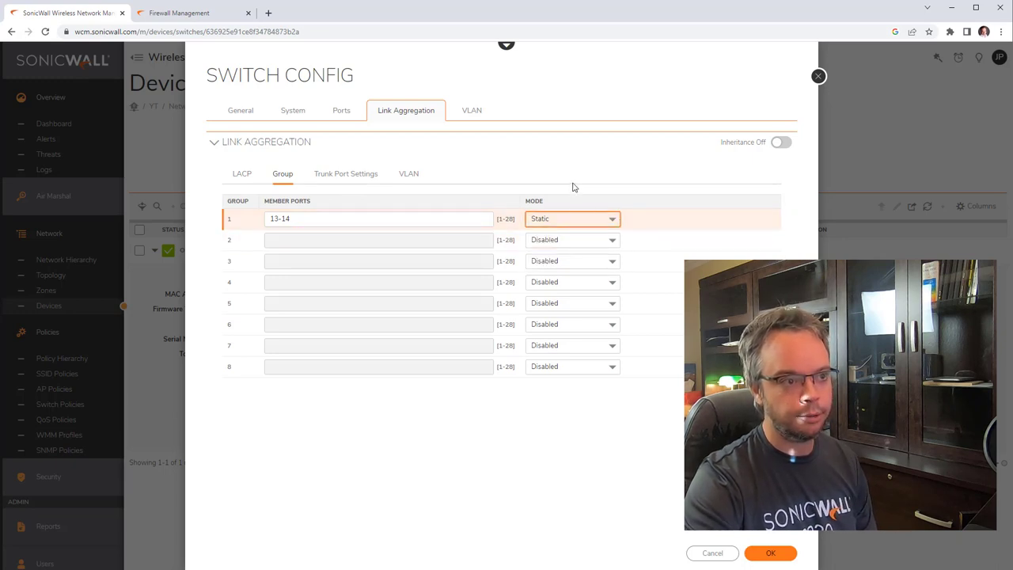
{"action": "left_click", "coordinate": [364, 176]}
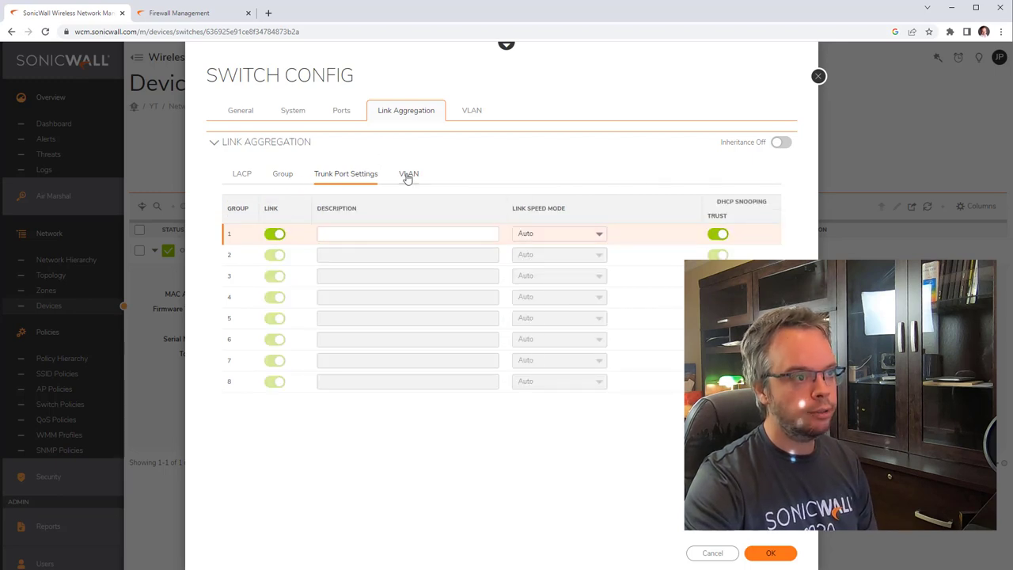
{"action": "left_click", "coordinate": [406, 174]}
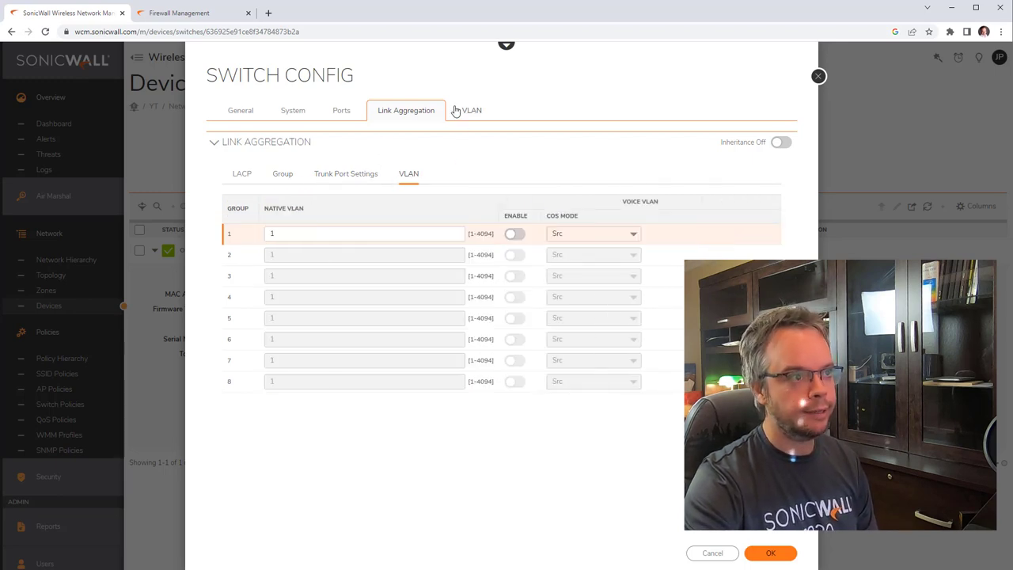
Bring up the switch's VLAN table listing VLANs 1 through 99.
{"action": "left_click", "coordinate": [477, 115]}
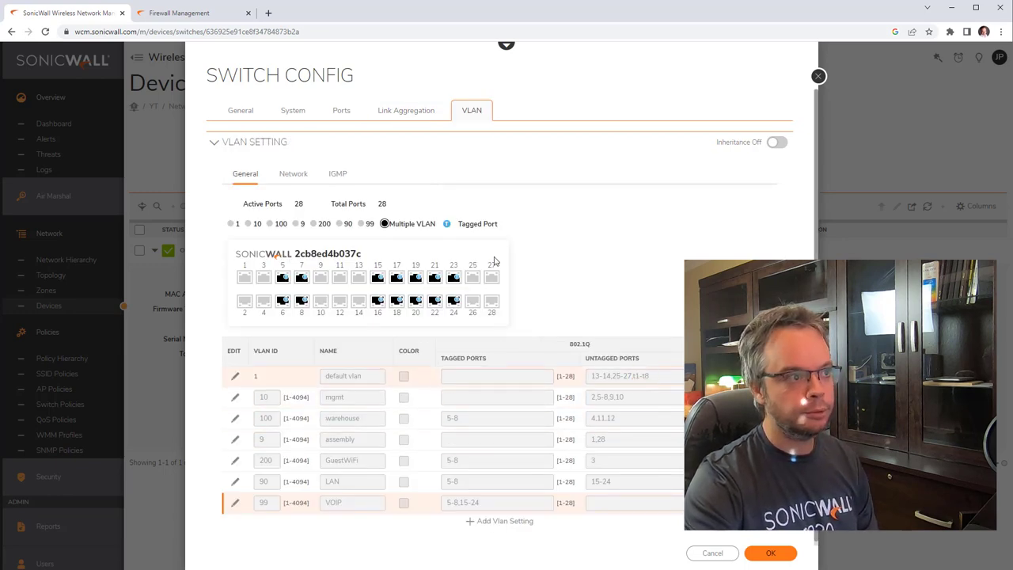
{"action": "left_click", "coordinate": [386, 112]}
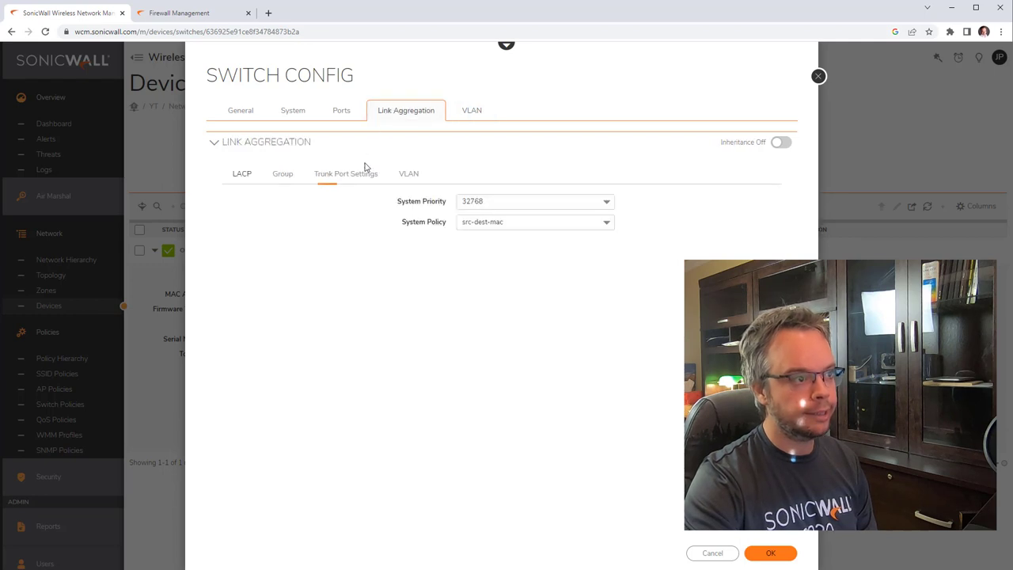
{"action": "left_click", "coordinate": [281, 175]}
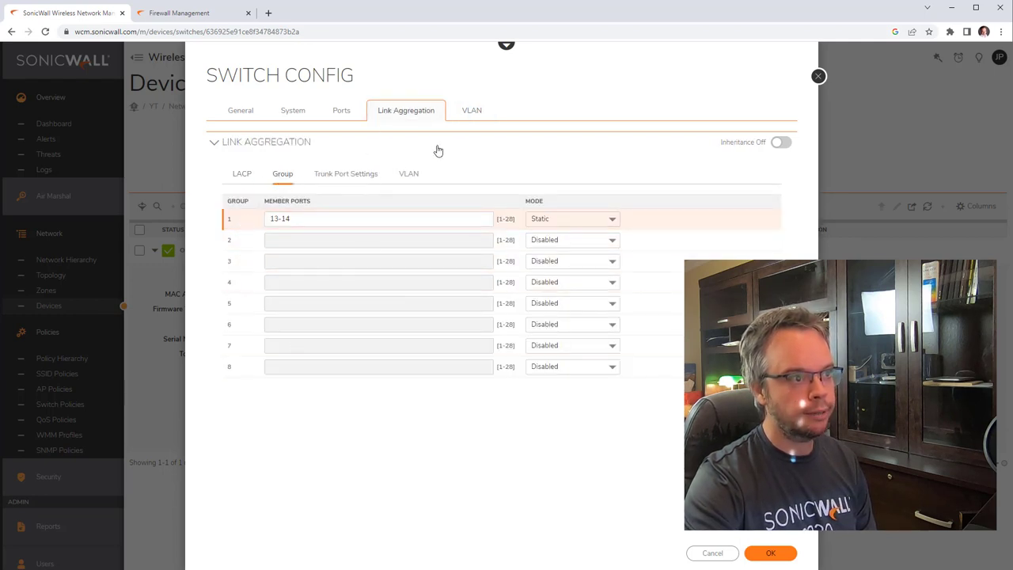
{"action": "left_click", "coordinate": [471, 110]}
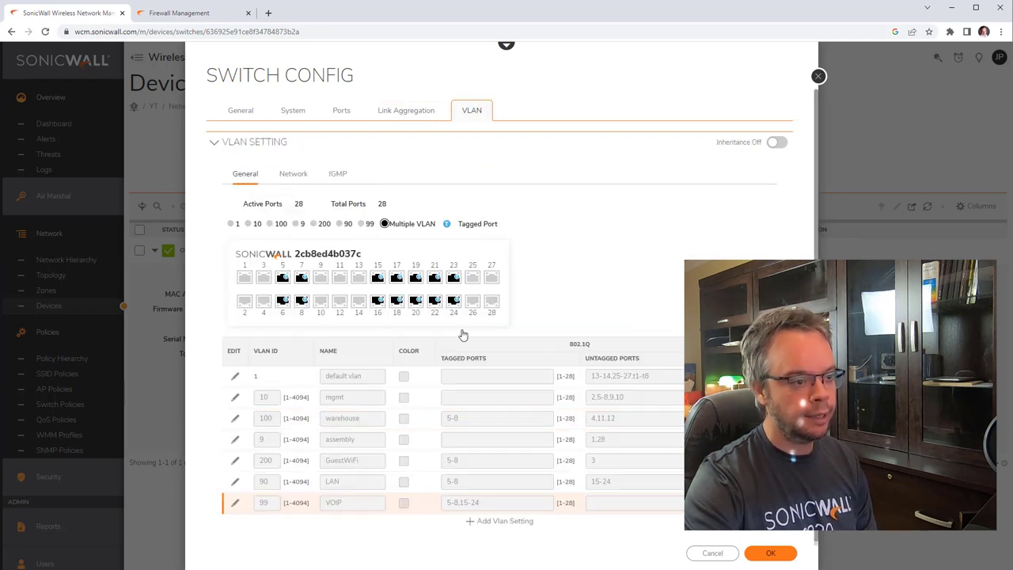
Change VLAN 90 LAN's untagged ports to 15-24,t1 and save the row.
{"action": "left_click", "coordinate": [234, 483]}
{"action": "left_click", "coordinate": [348, 485]}
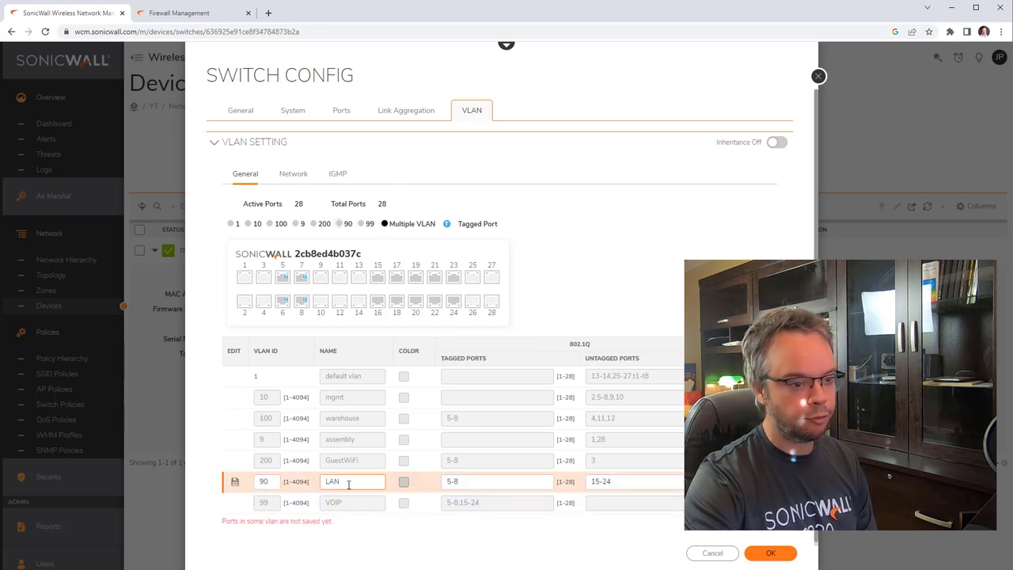
{"action": "left_click", "coordinate": [643, 480]}
{"action": "type", "text": ",t1"}
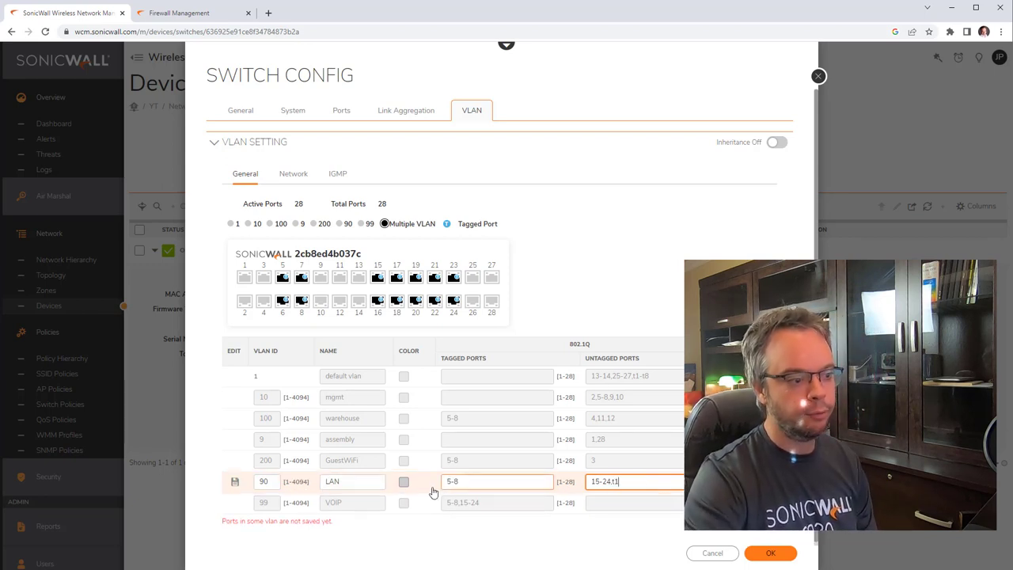
{"action": "left_click", "coordinate": [234, 482]}
Change VLAN 99 VOIP's tagged ports to 5-8,15-24,t1 and save the row.
{"action": "left_click", "coordinate": [234, 503]}
{"action": "left_click", "coordinate": [611, 499]}
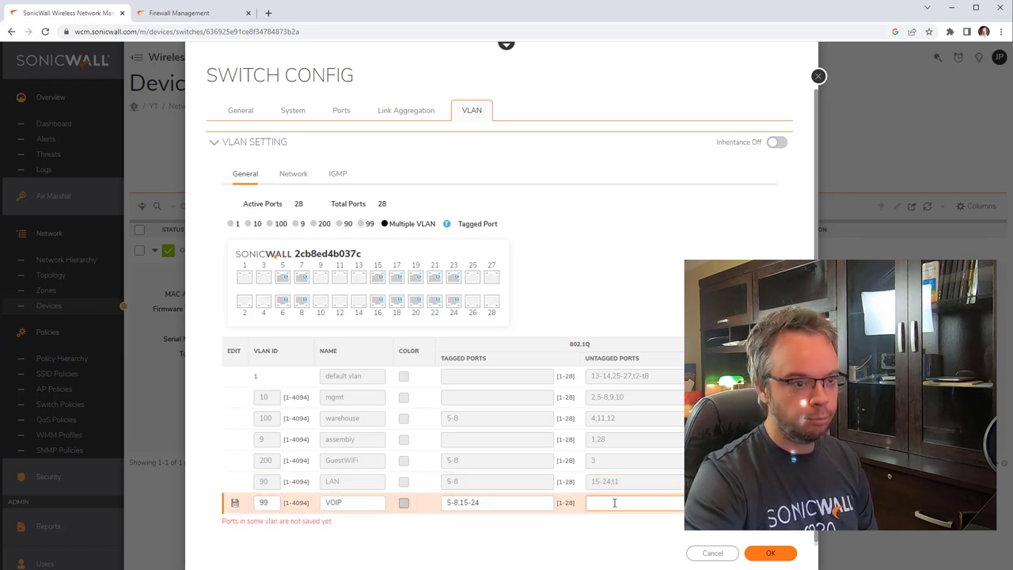
{"action": "left_click", "coordinate": [509, 503]}
{"action": "type", "text": ","}
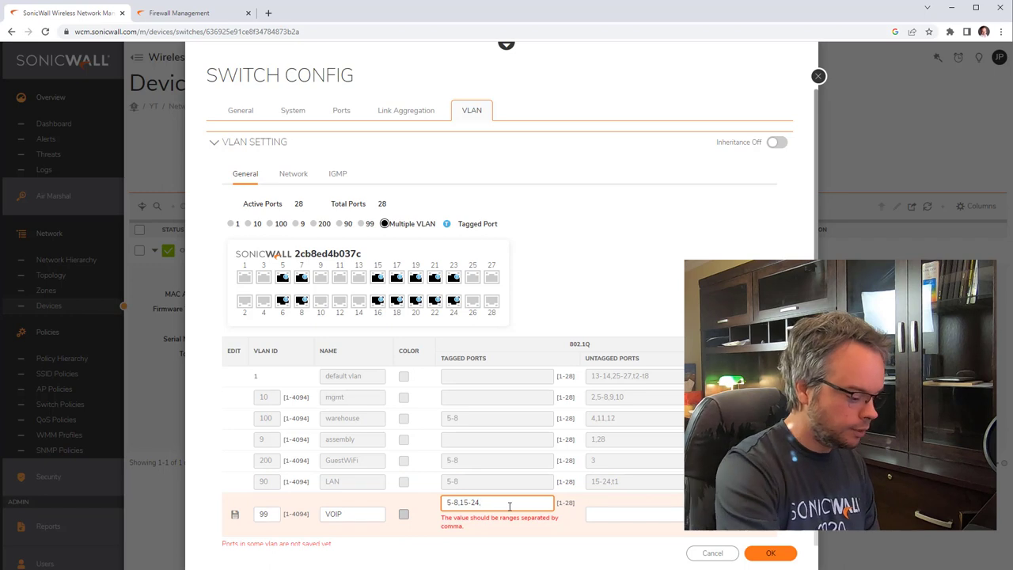
{"action": "type", "text": "t1"}
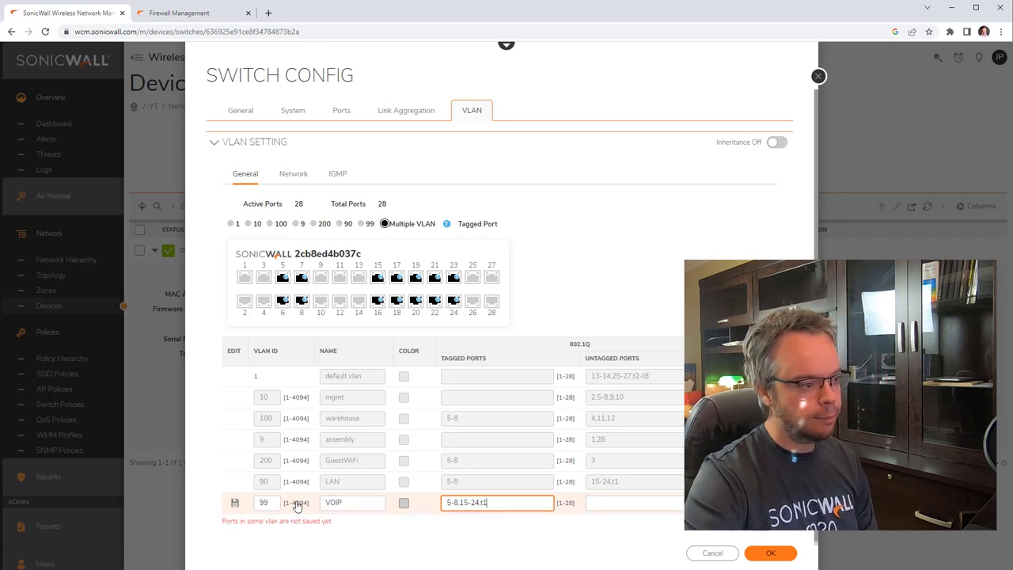
{"action": "left_click", "coordinate": [235, 504]}
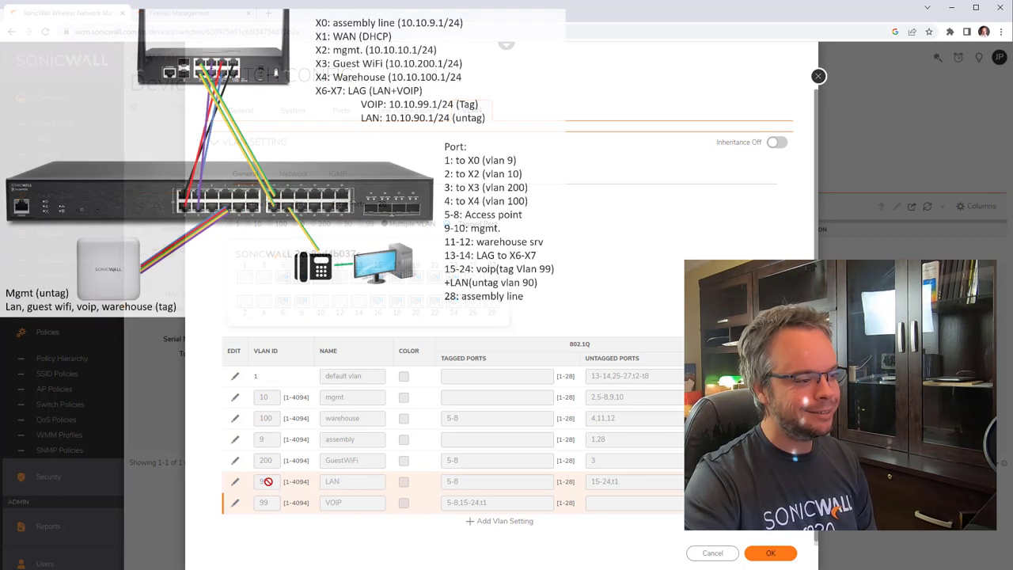
Apply the Switch Config changes with OK and confirm saving the configuration.
{"action": "type", "text": "90"}
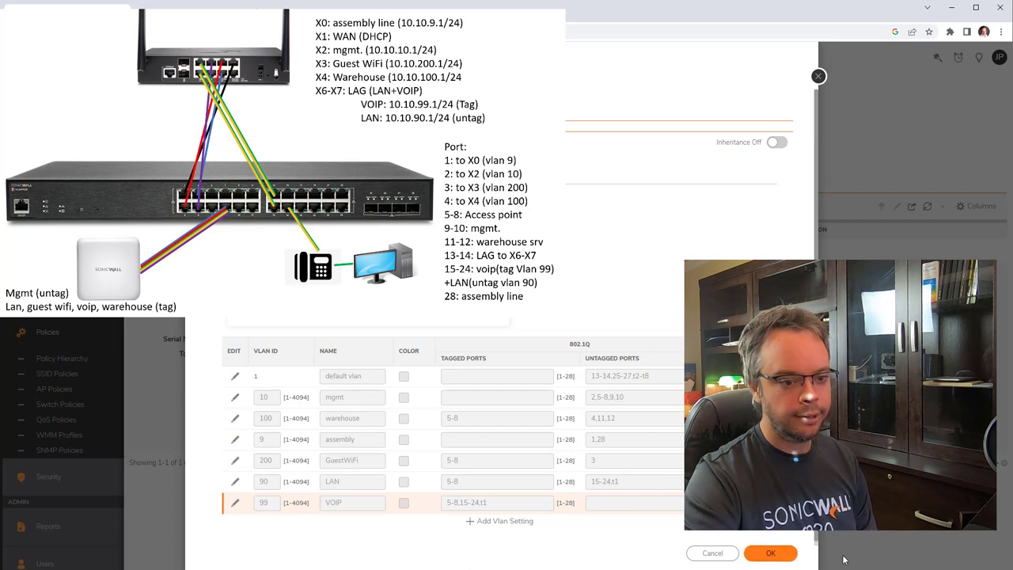
{"action": "left_click", "coordinate": [770, 553]}
{"action": "left_click", "coordinate": [608, 143]}
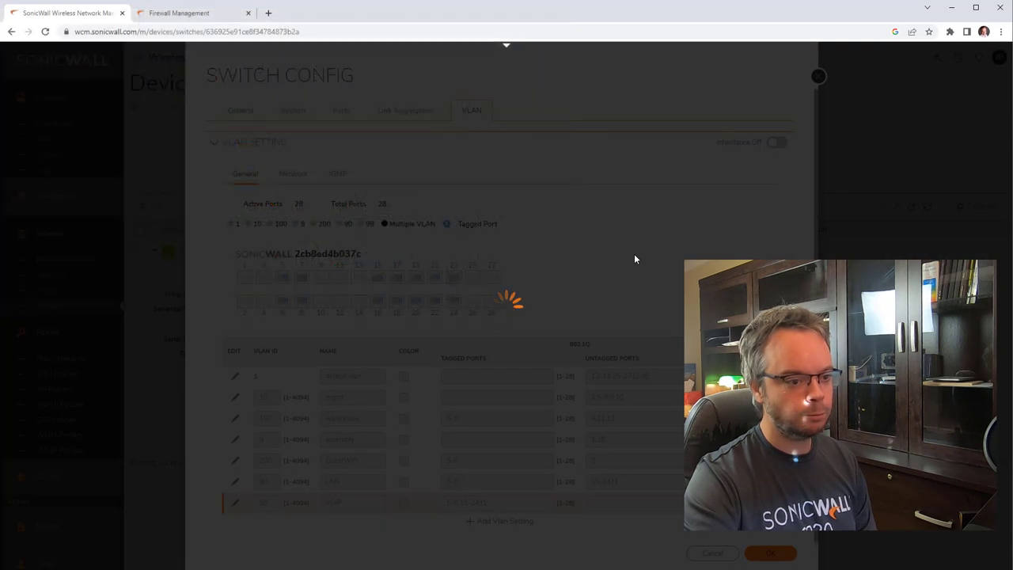